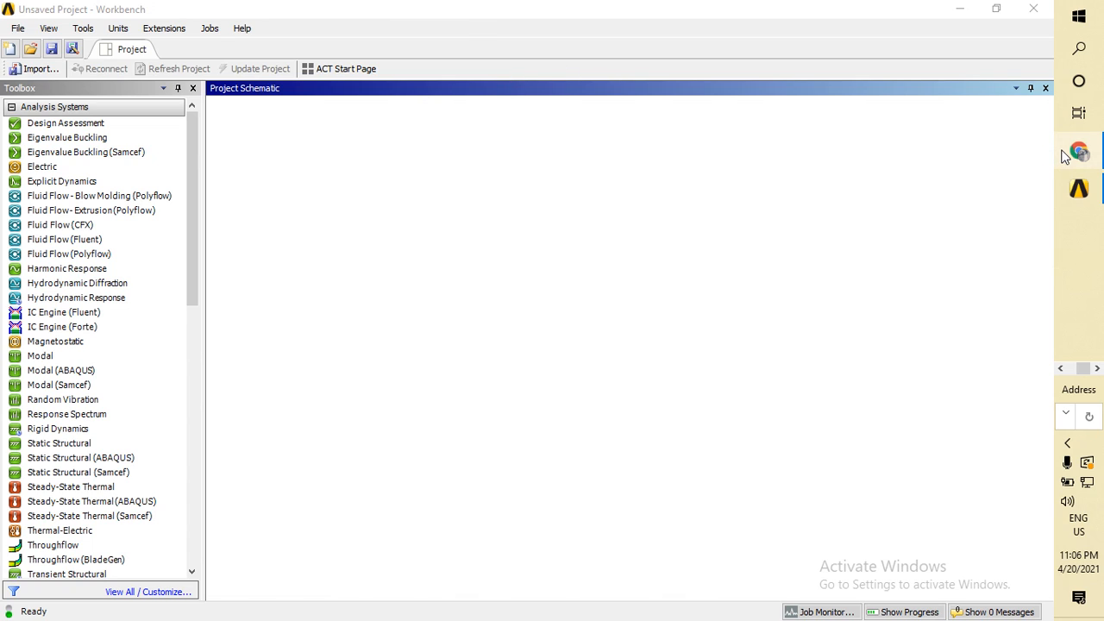
Step: Add a Static Structural analysis system to the project and open its Geometry in DesignModeler
mouse_move(1069, 151)
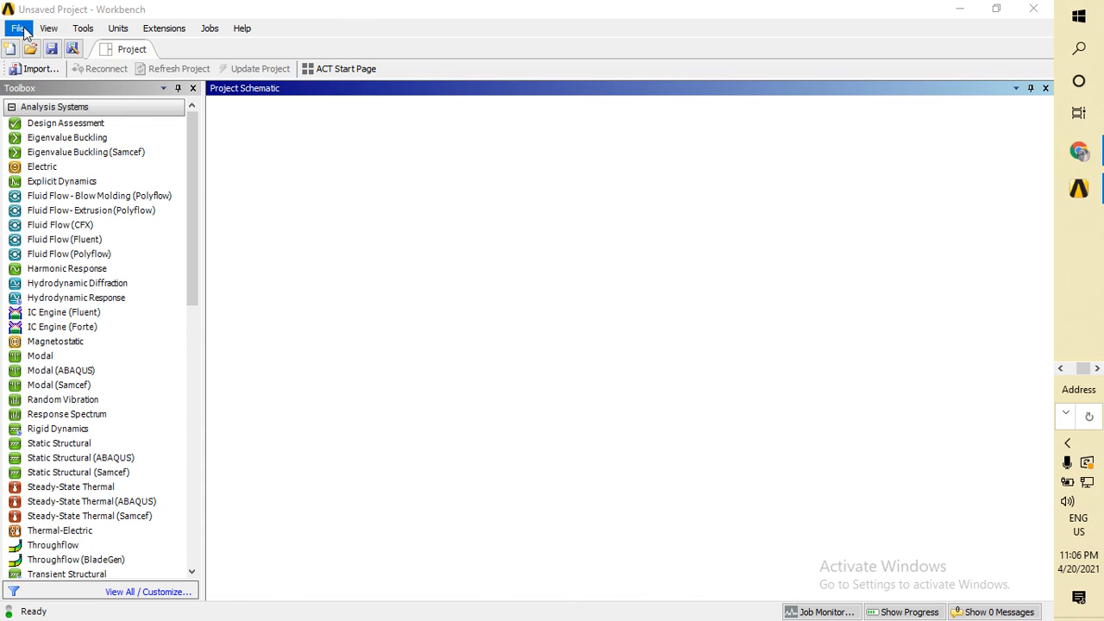
double_click(32, 446)
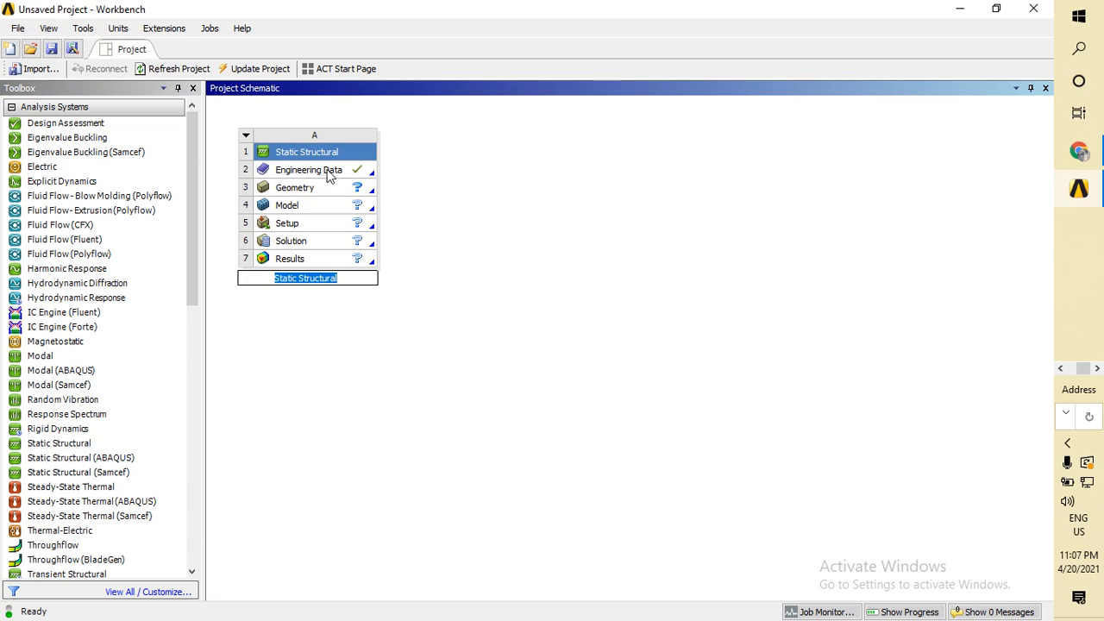
left_click(288, 195)
double_click(288, 195)
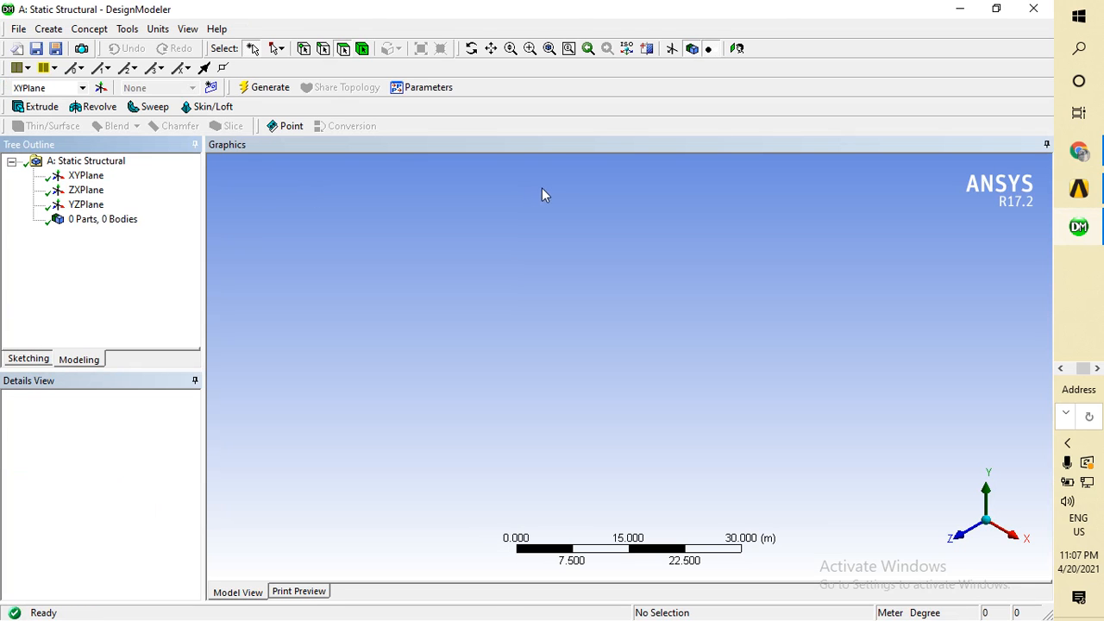
Step: Import the geometry file "u shape office chair_1 for ansys.stp" and generate the chair frame body
left_click(18, 28)
left_click(130, 150)
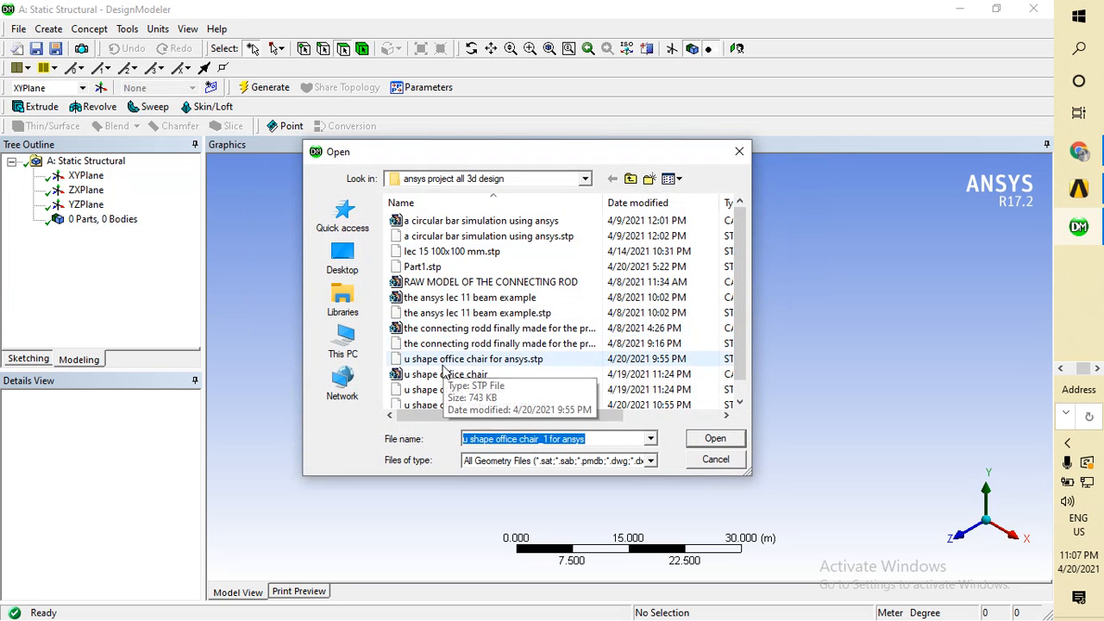
scroll(466, 392, "down", 1)
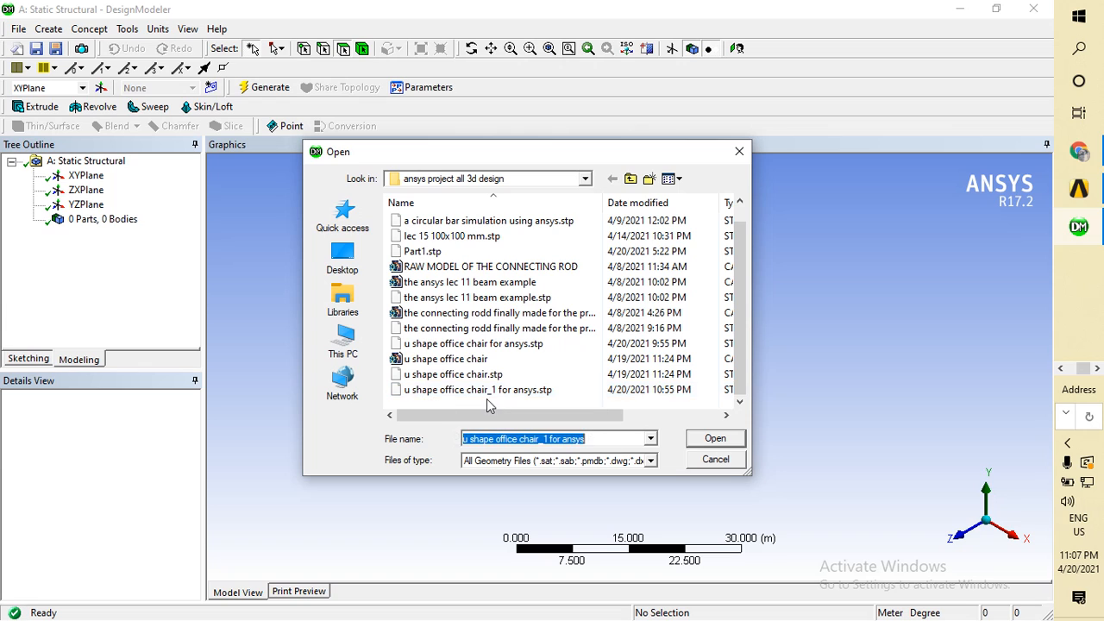
double_click(513, 392)
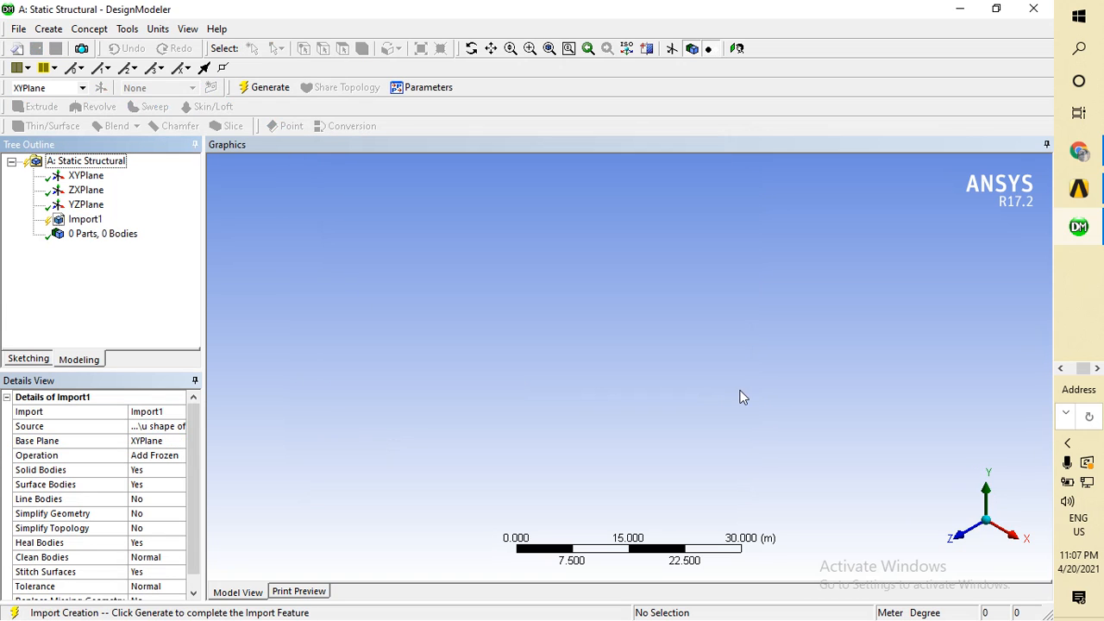
left_click(274, 87)
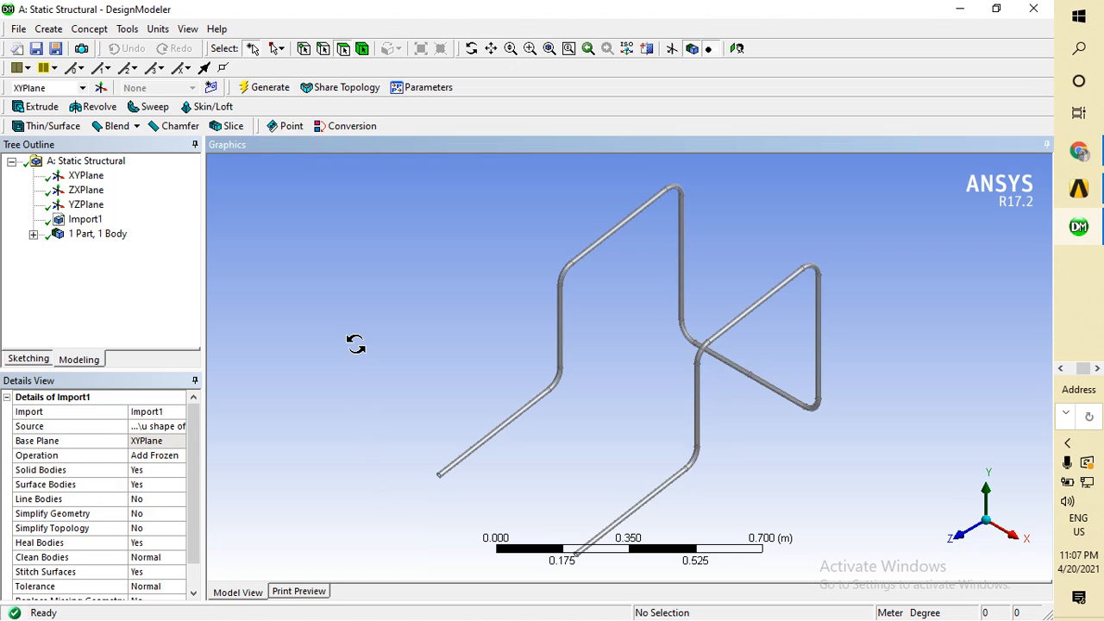
middle_click_drag(355, 343, 515, 207)
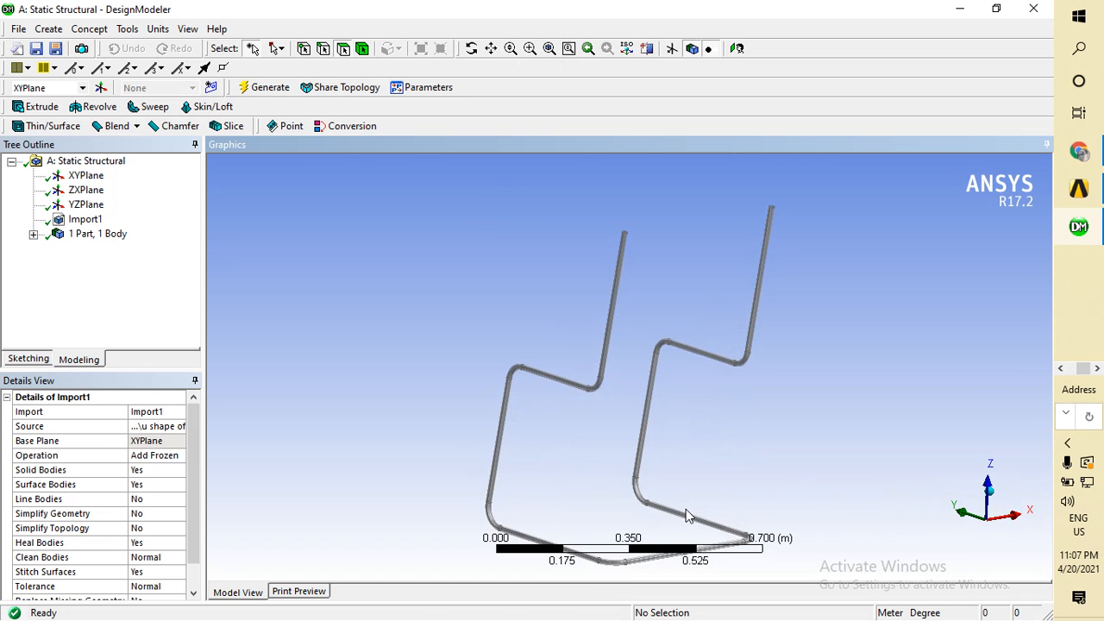
middle_click_drag(686, 509, 849, 513)
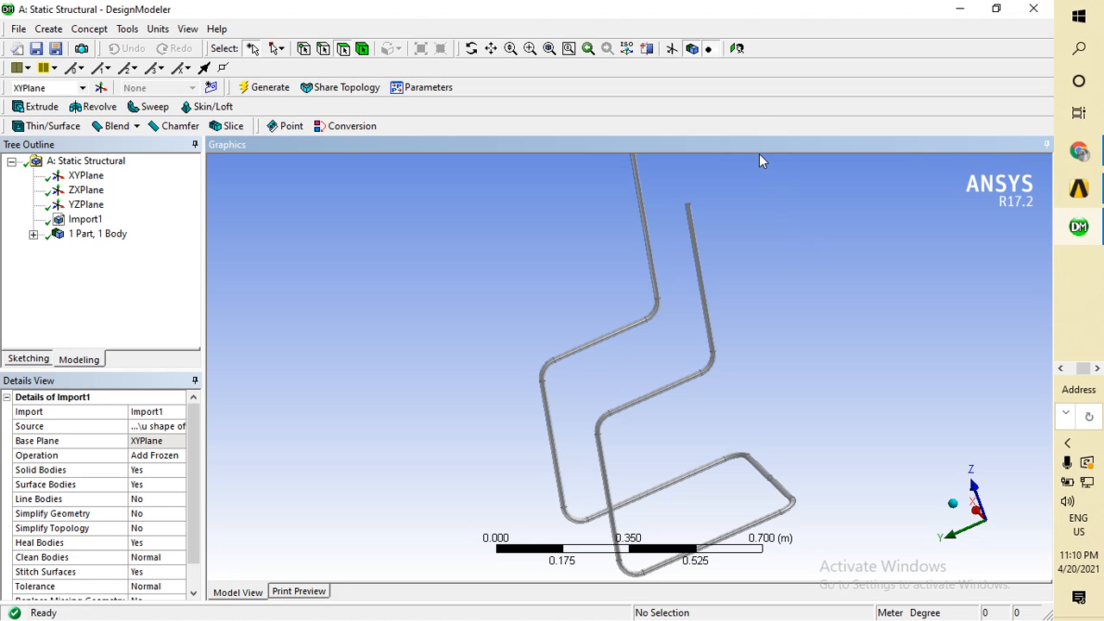
Step: Return to the Workbench project and open the Static Structural system's Model in Mechanical
left_click(963, 9)
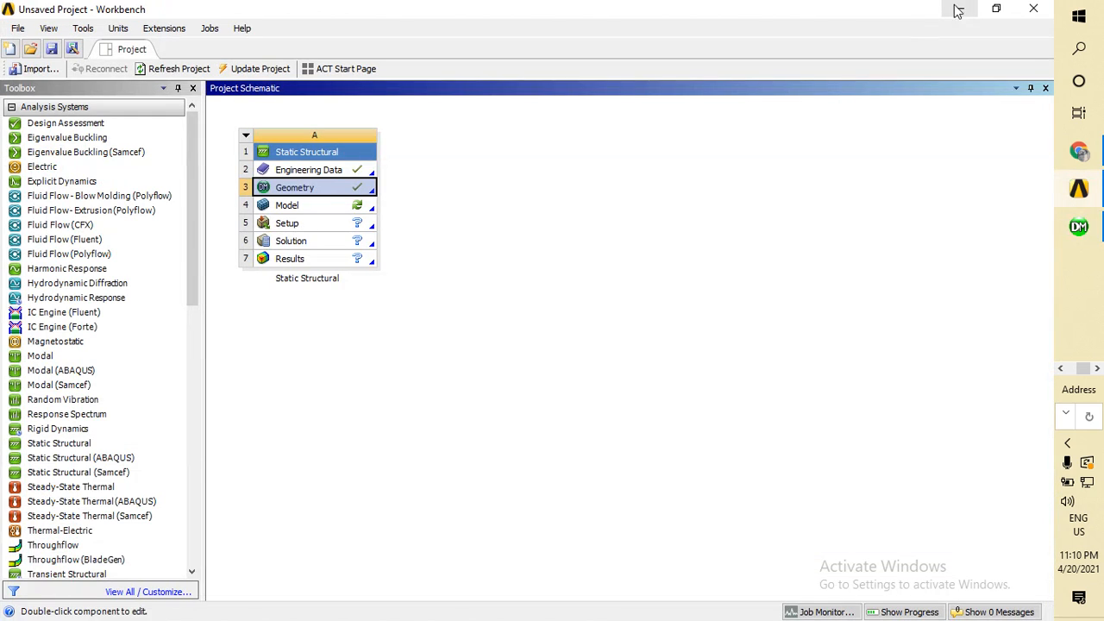
double_click(303, 207)
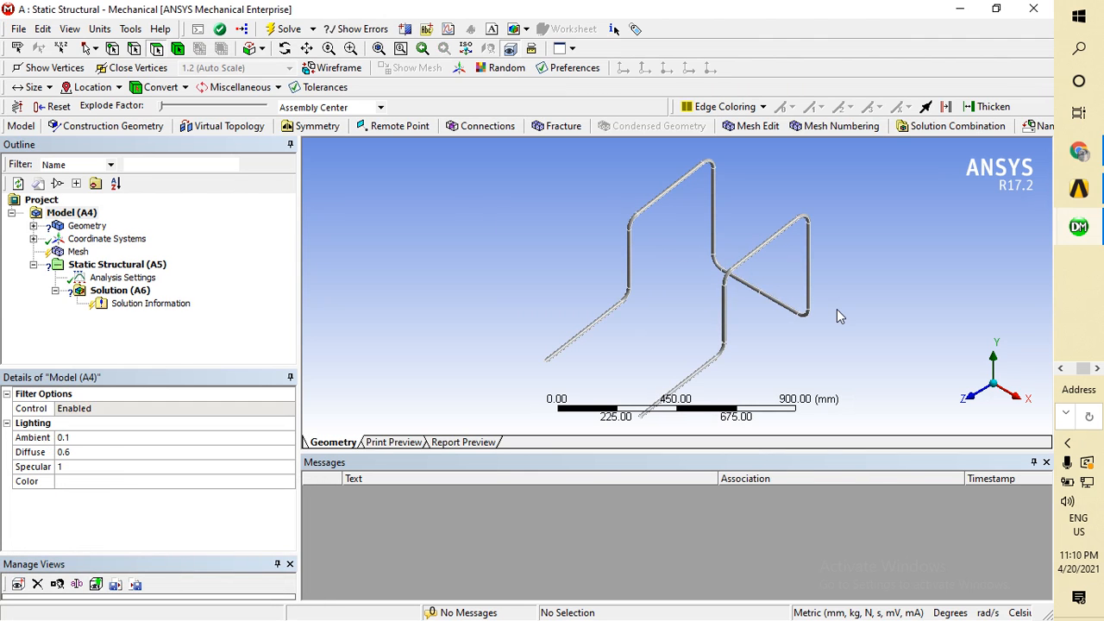
middle_click_drag(836, 309, 842, 252)
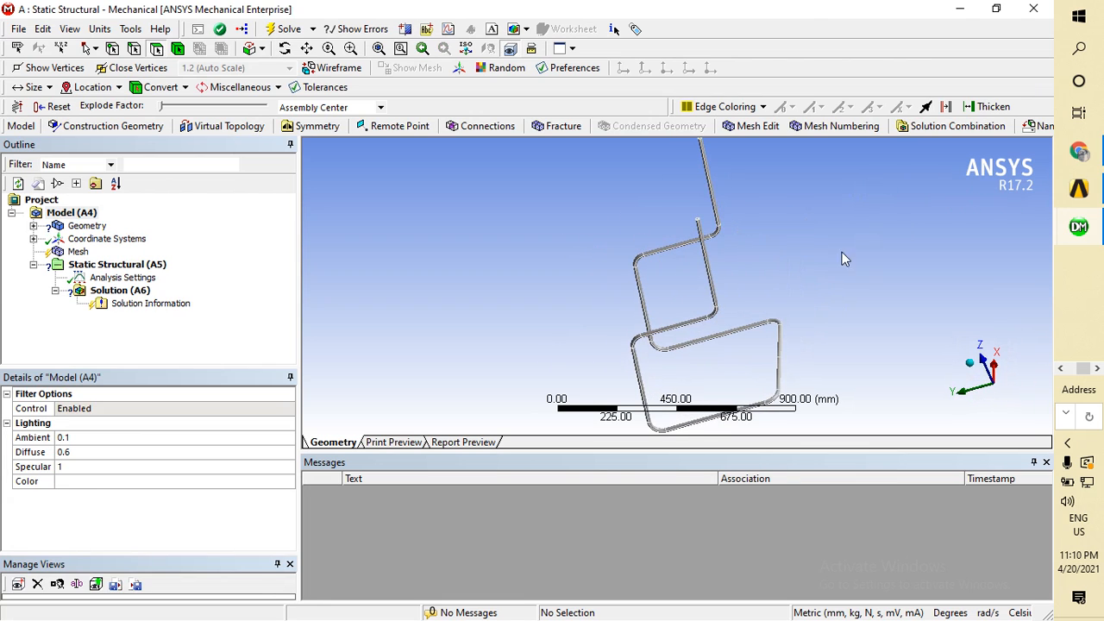
middle_click_drag(734, 349, 778, 319)
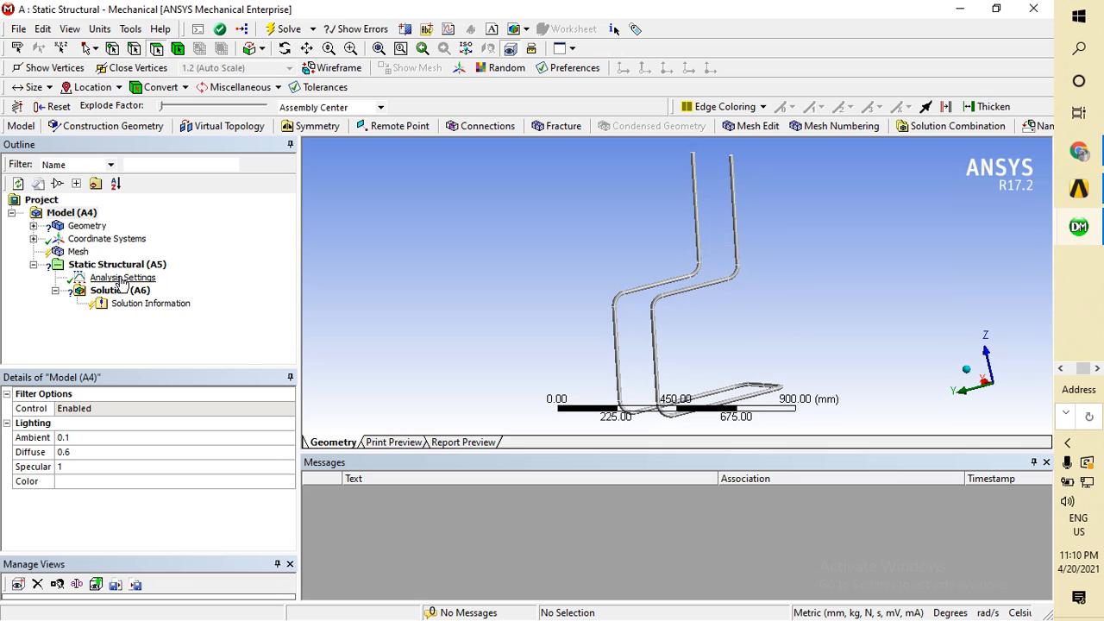
Step: Assign Structural Steel as the material of the chair frame body Part2
double_click(87, 226)
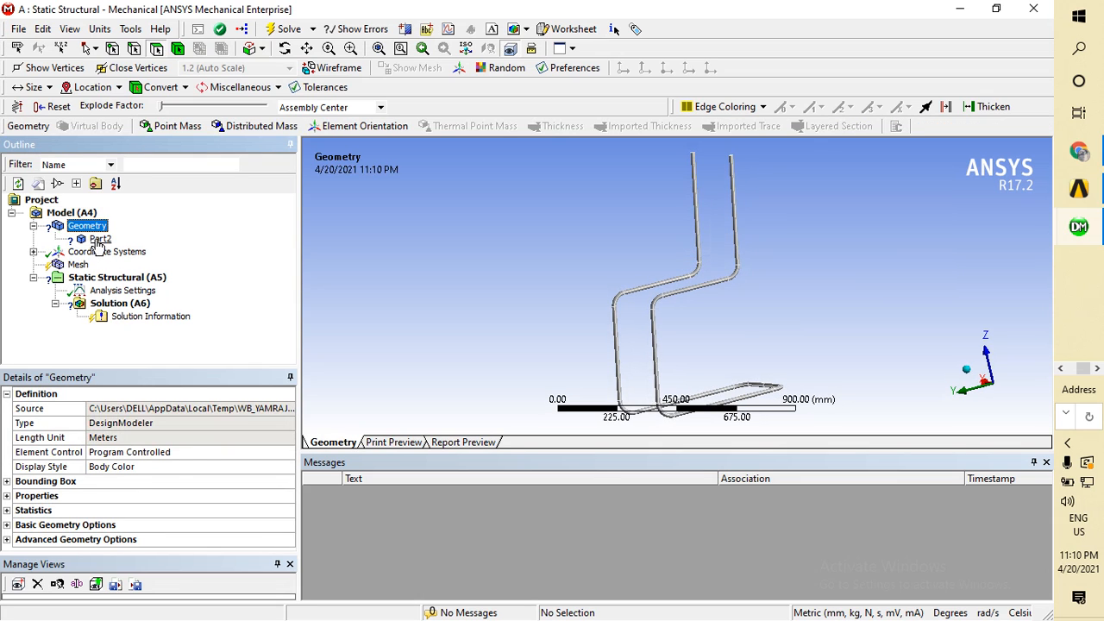
left_click(99, 240)
left_click(240, 513)
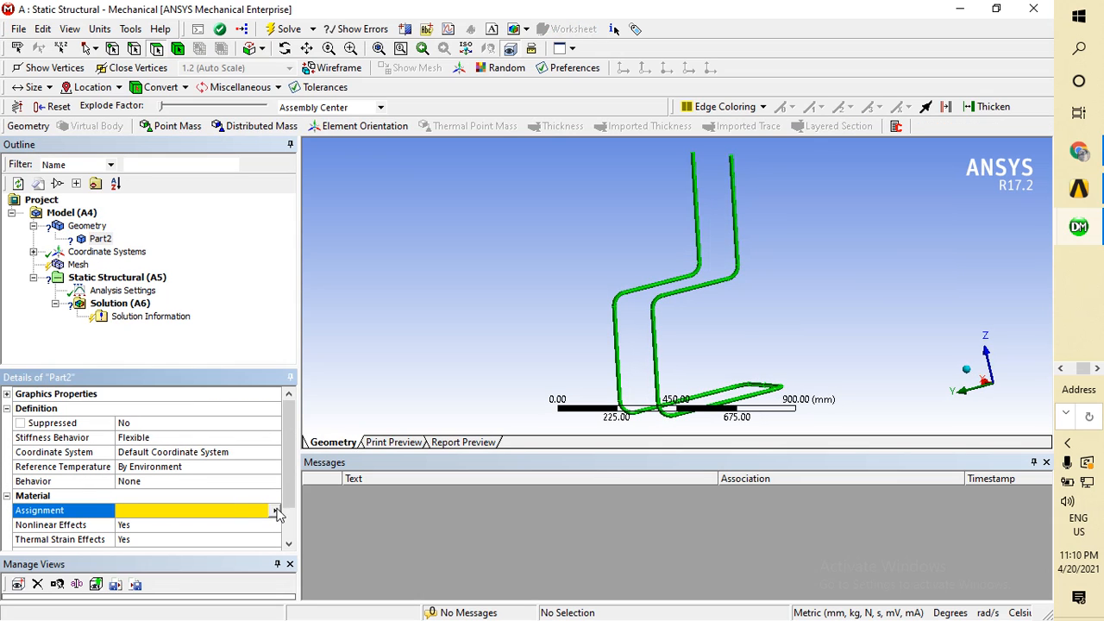
left_click(277, 511)
left_click(302, 557)
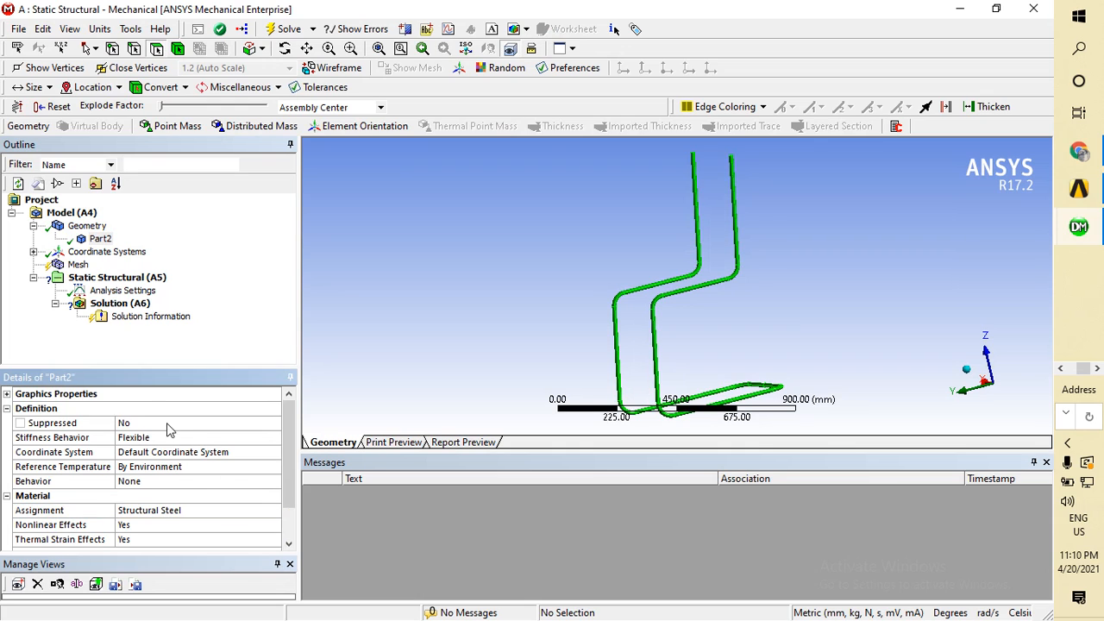
left_click(107, 252)
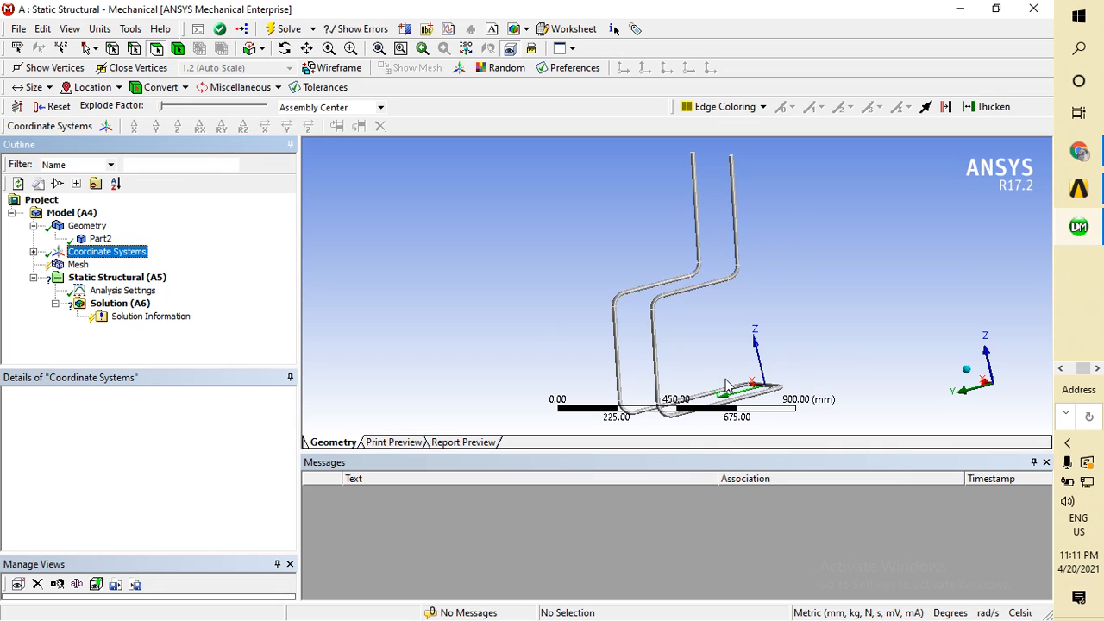
left_click(762, 378)
left_click_drag(763, 378, 709, 360)
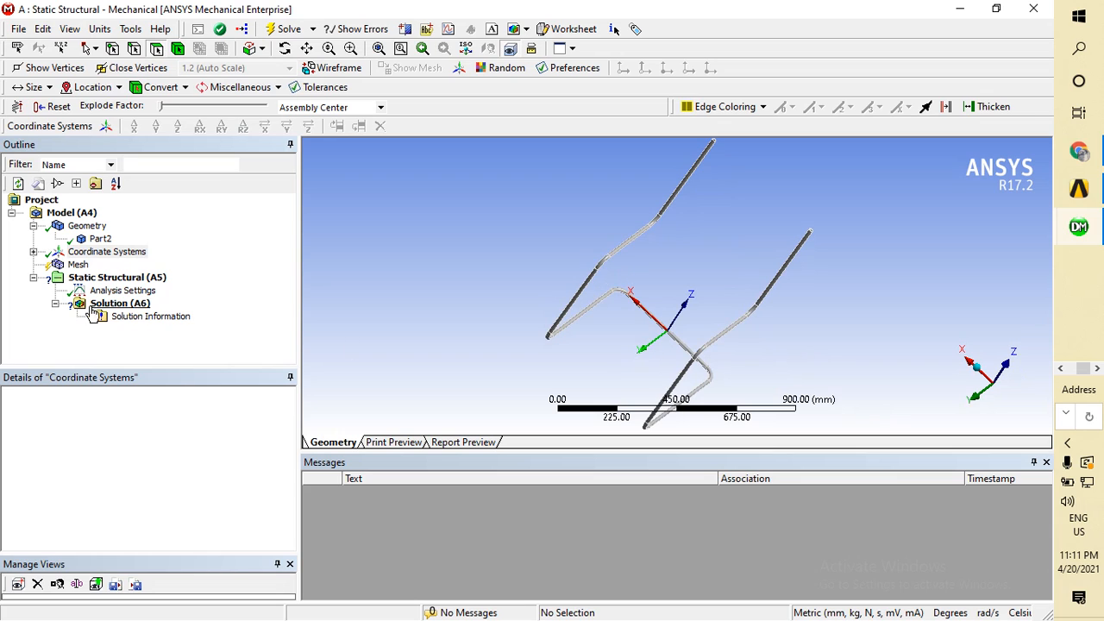
Step: Set the mesh sizing's Relevance Center to Medium
left_click(66, 265)
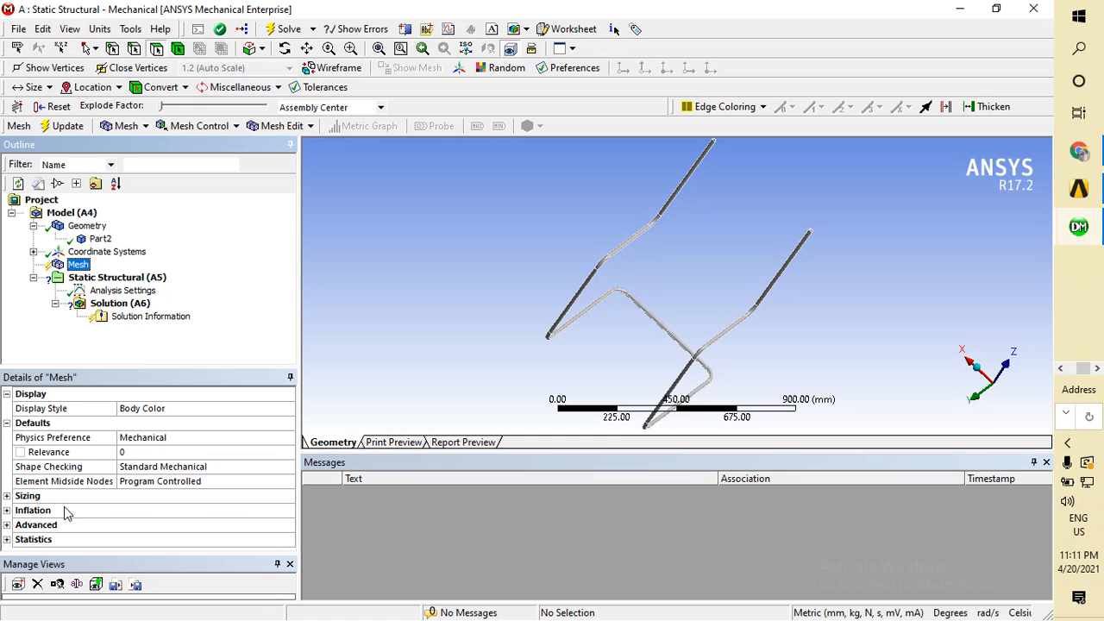
left_click(50, 483)
double_click(24, 498)
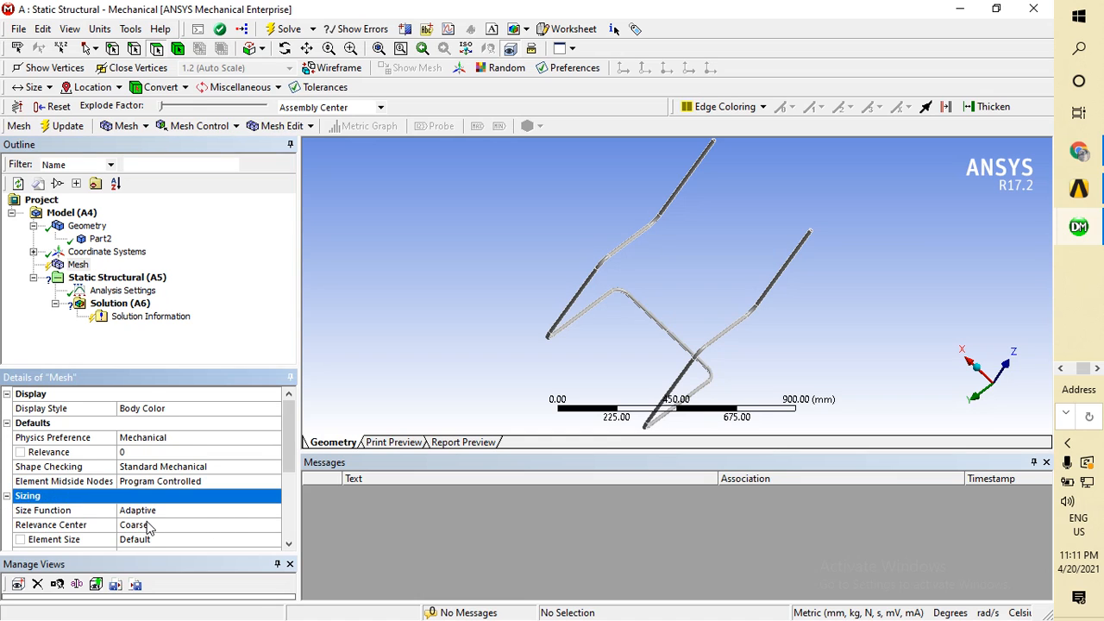
scroll(194, 525, "down", 1)
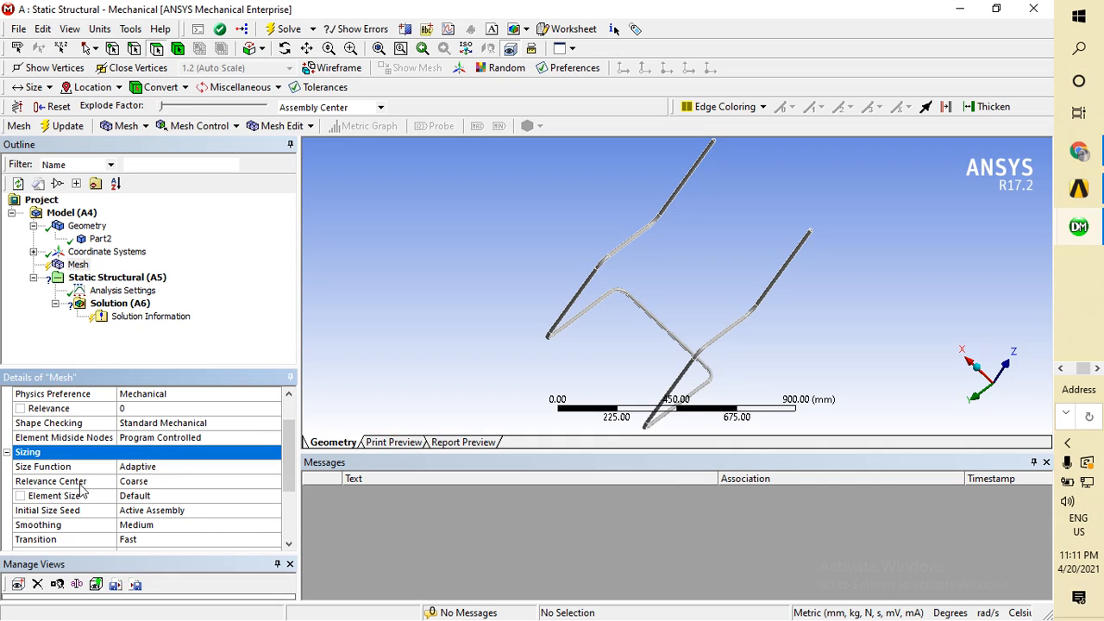
left_click(155, 484)
left_click(273, 482)
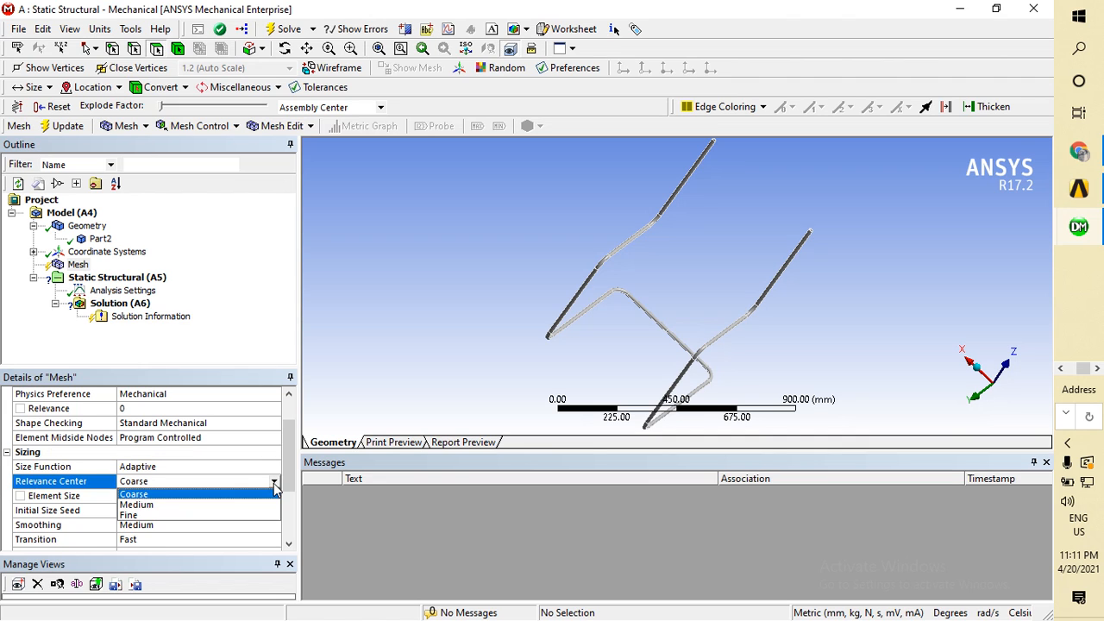
left_click(159, 506)
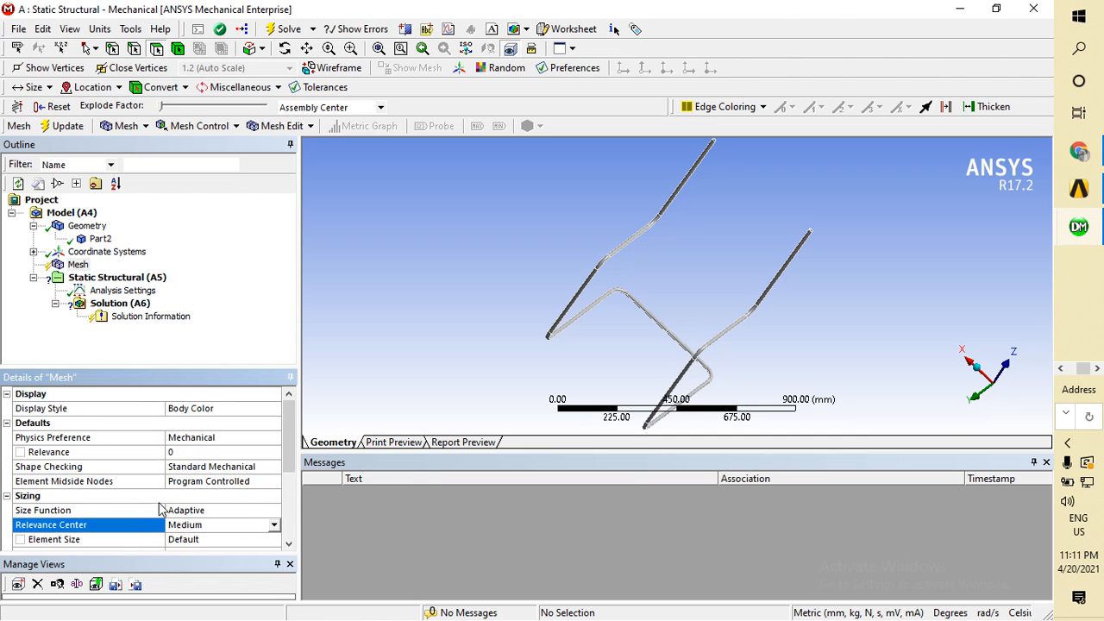
scroll(163, 507, "down", 2)
scroll(147, 492, "down", 2)
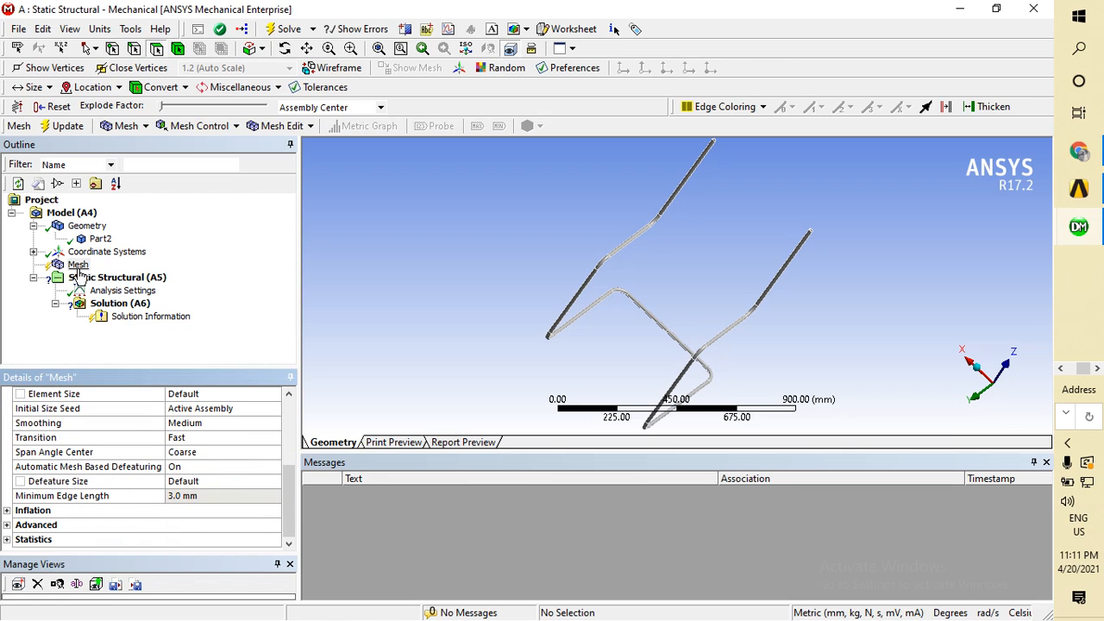
Step: Generate the mesh of the chair frame and inspect the elements along its tubes and bends
right_click(76, 265)
left_click(121, 301)
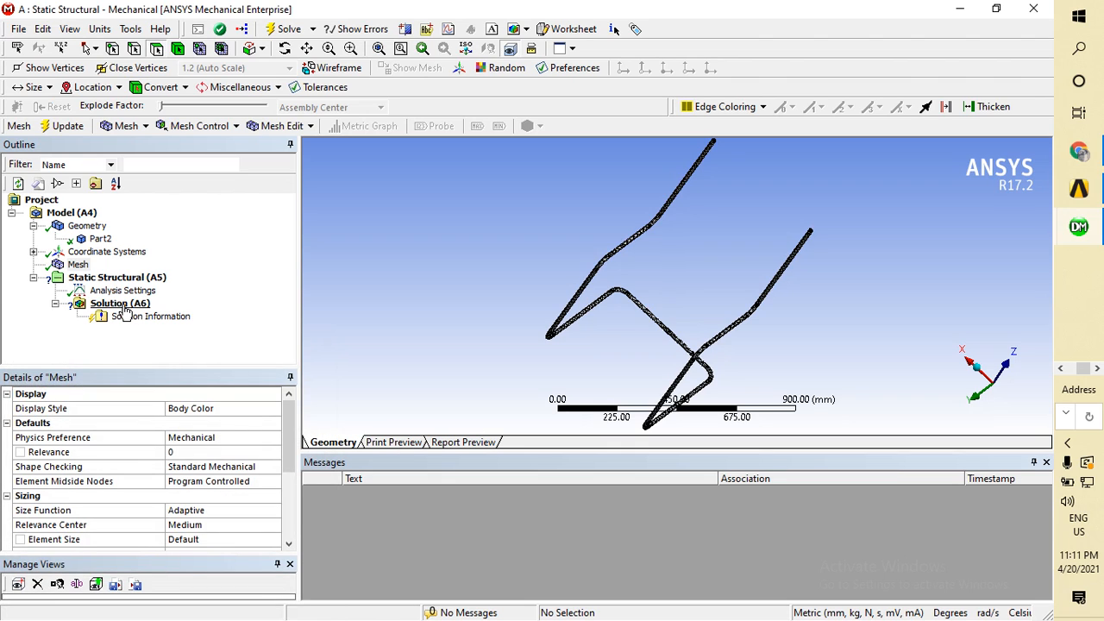
middle_click_drag(851, 315, 746, 280)
scroll(747, 278, "up", 5)
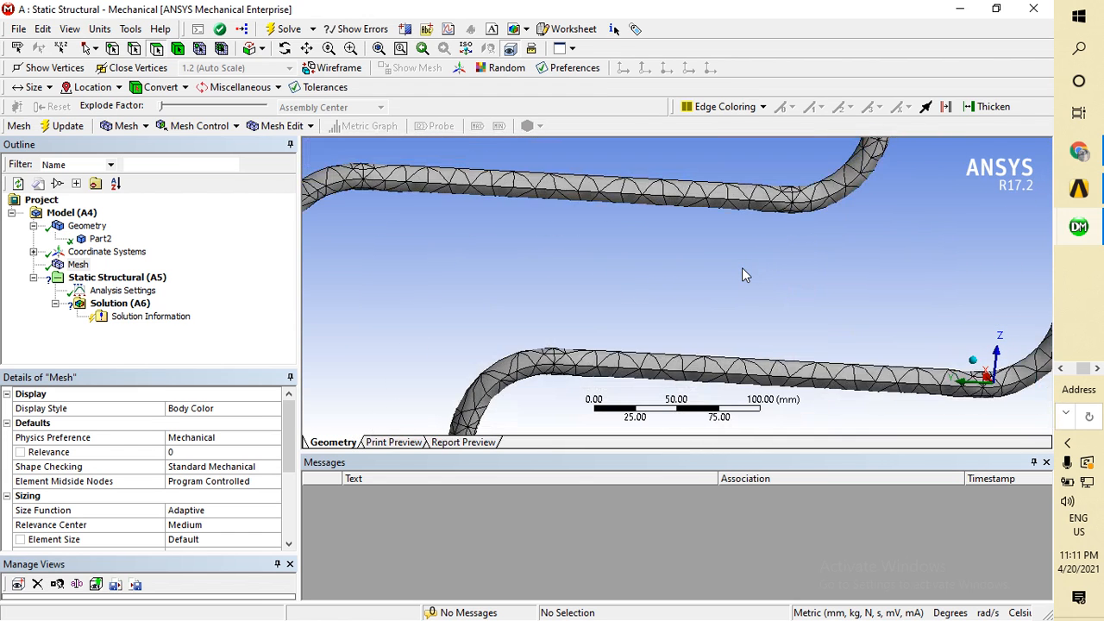
scroll(745, 274, "up", 5)
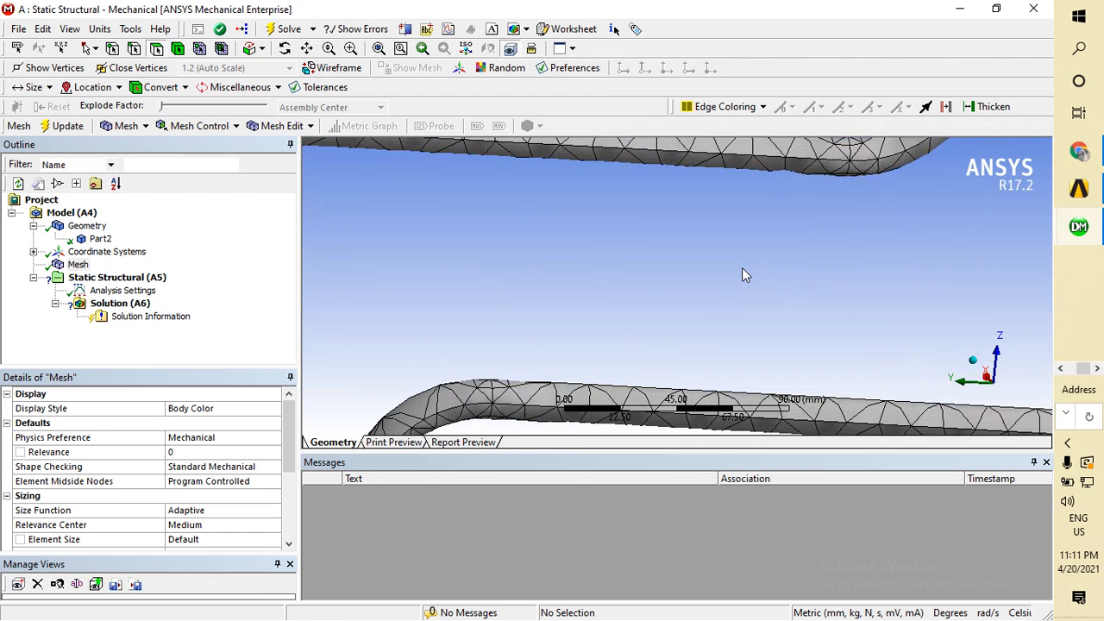
scroll(776, 293, "down", 5)
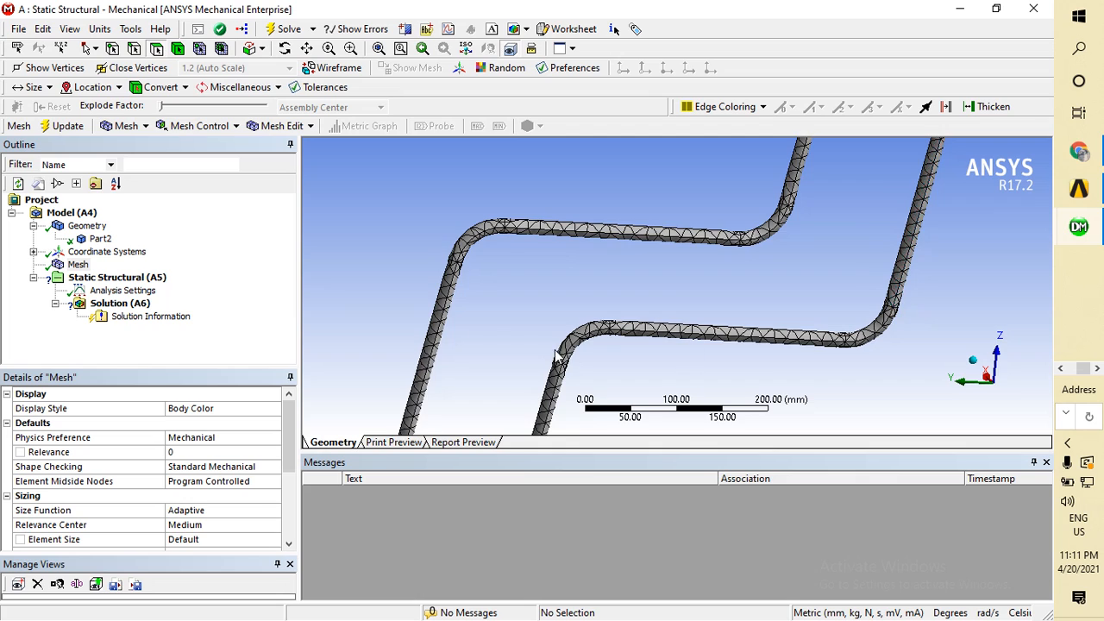
scroll(626, 323, "down", 4)
scroll(625, 323, "down", 5)
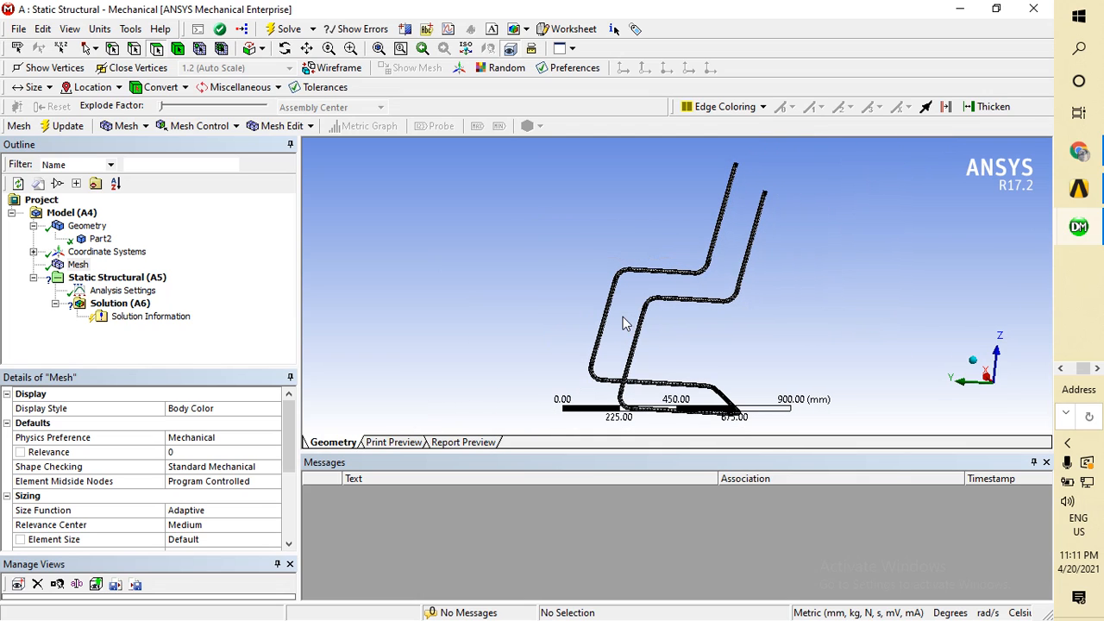
Step: Add a fixed support on the six tube and bend faces forming the U-shaped base of the chair frame
right_click(123, 279)
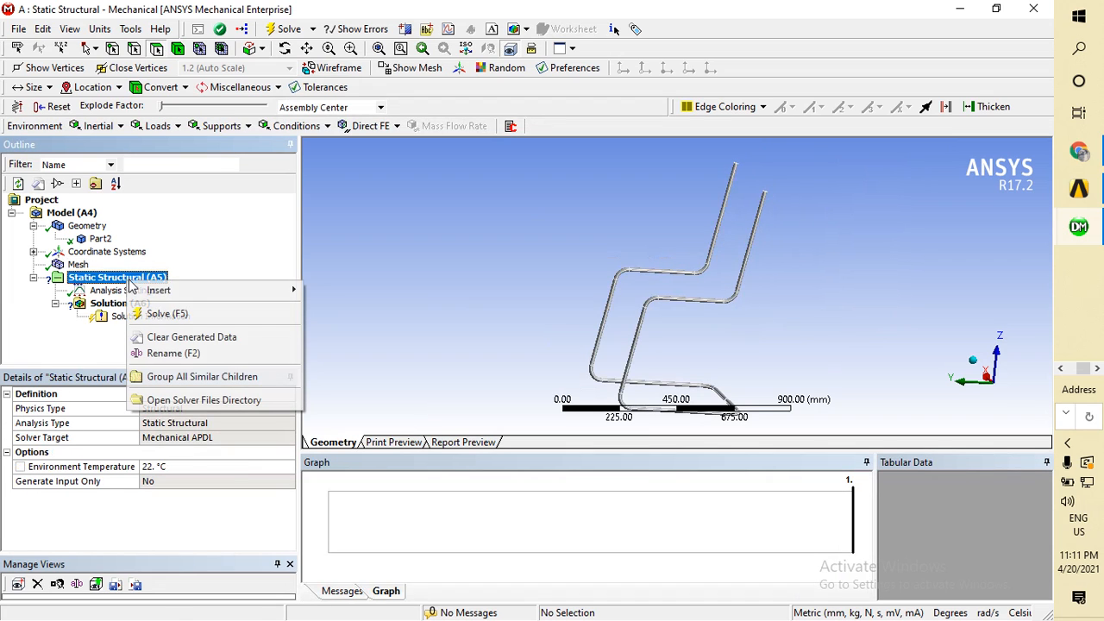
mouse_move(293, 291)
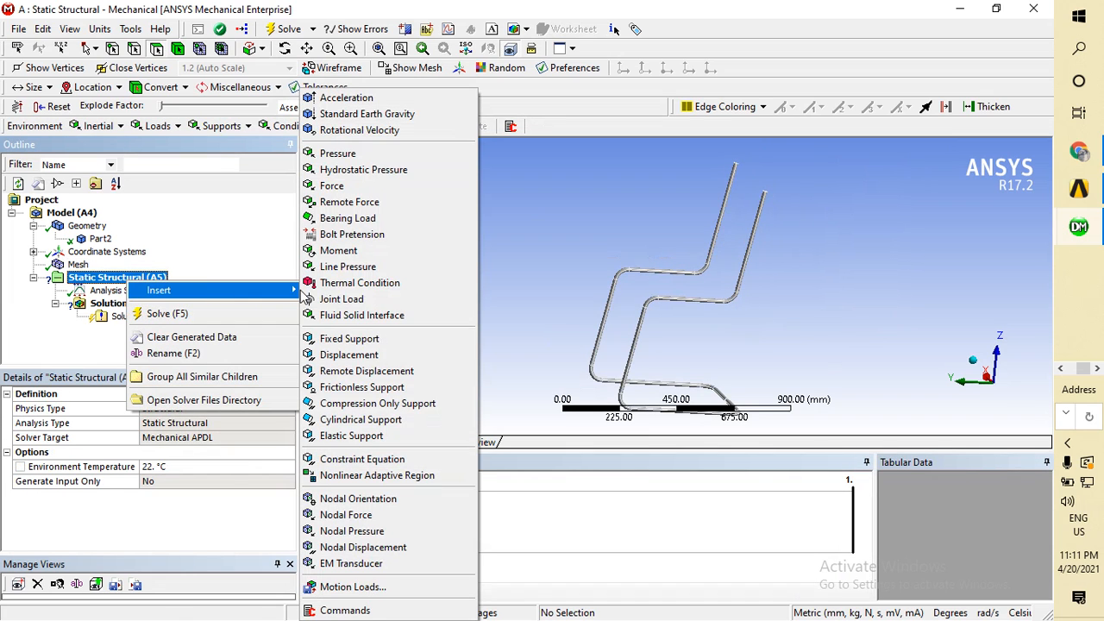
left_click(349, 339)
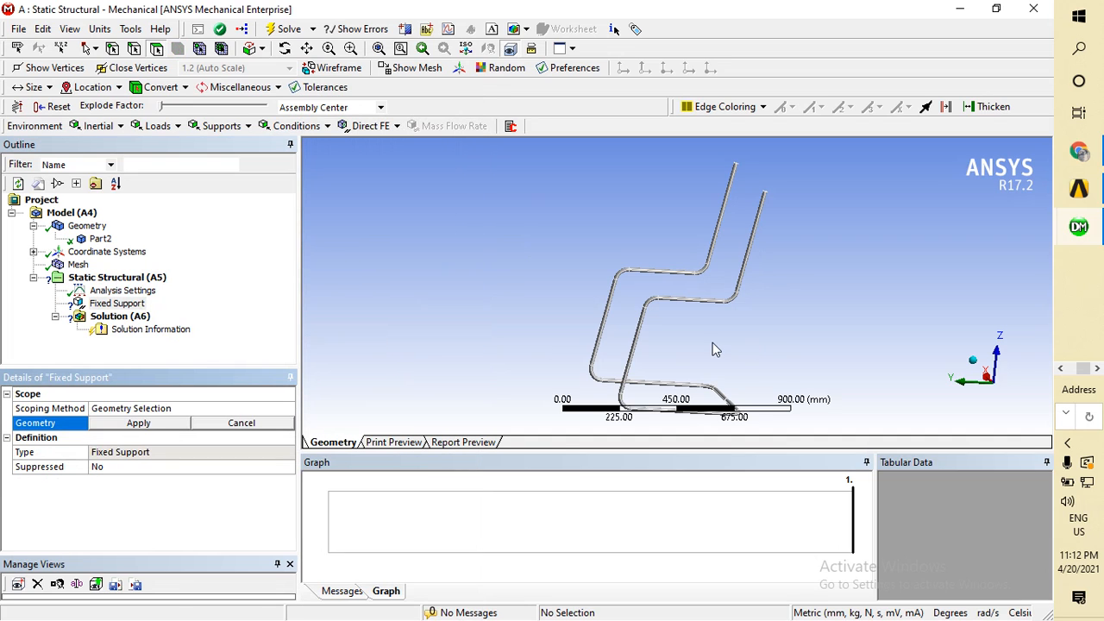
middle_click_drag(850, 315, 782, 284)
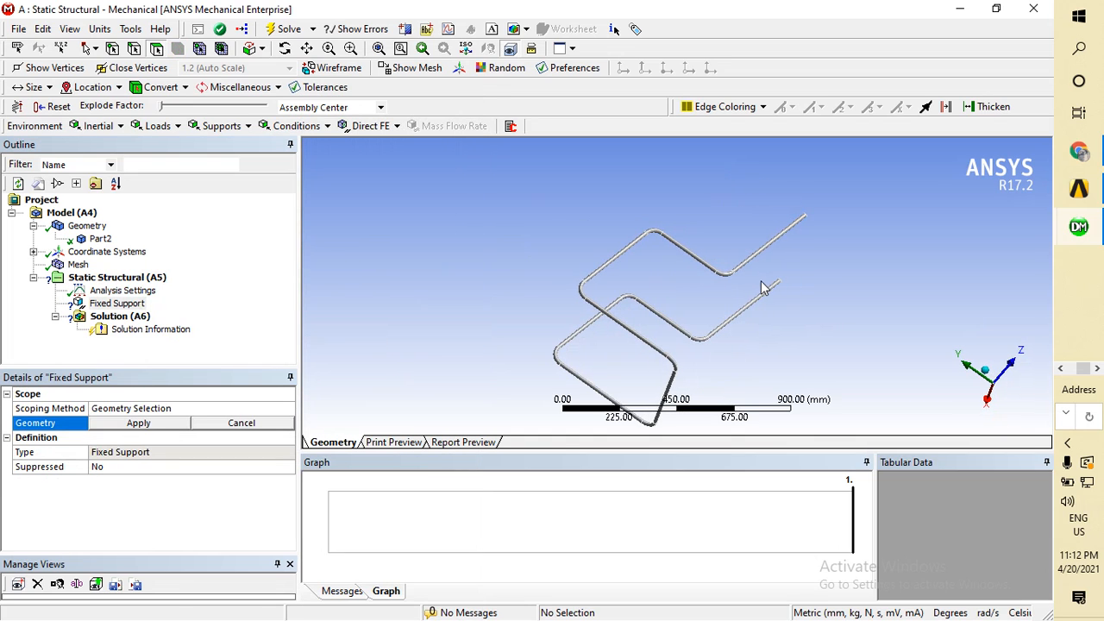
left_click(634, 332)
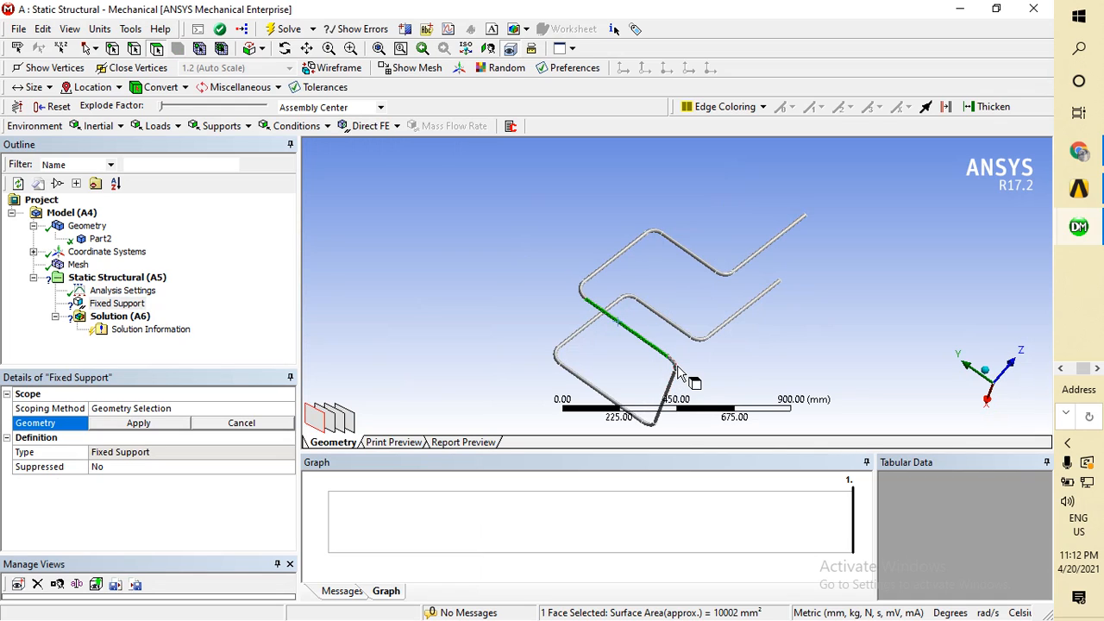
scroll(702, 360, "up", 3)
middle_click_drag(702, 360, 676, 237, "ctrl")
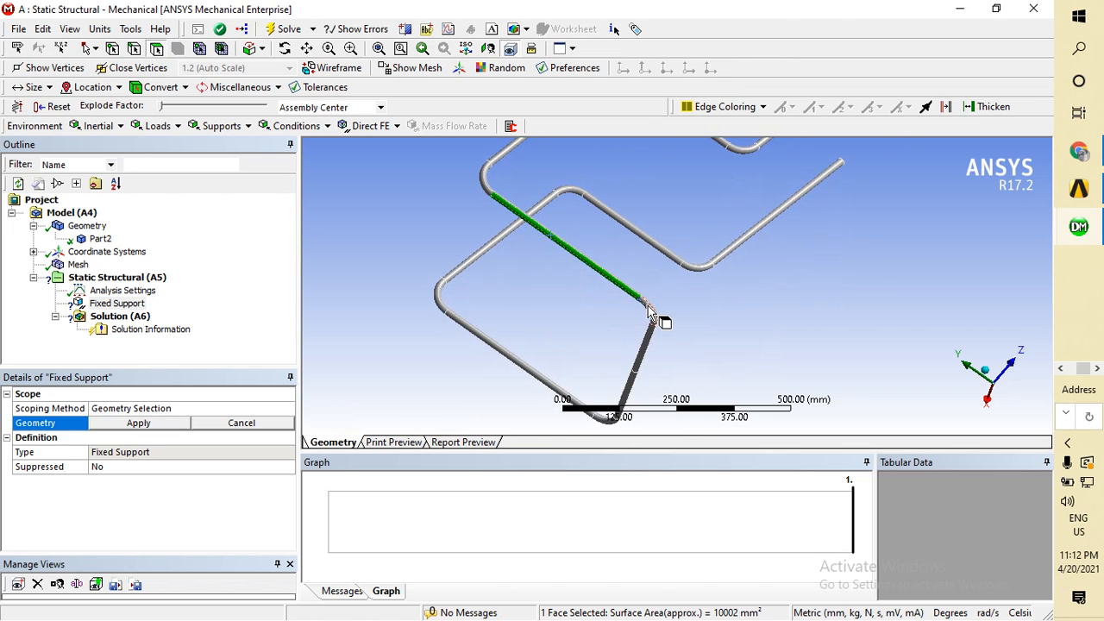
left_click(656, 321, "ctrl")
left_click(642, 370, "ctrl")
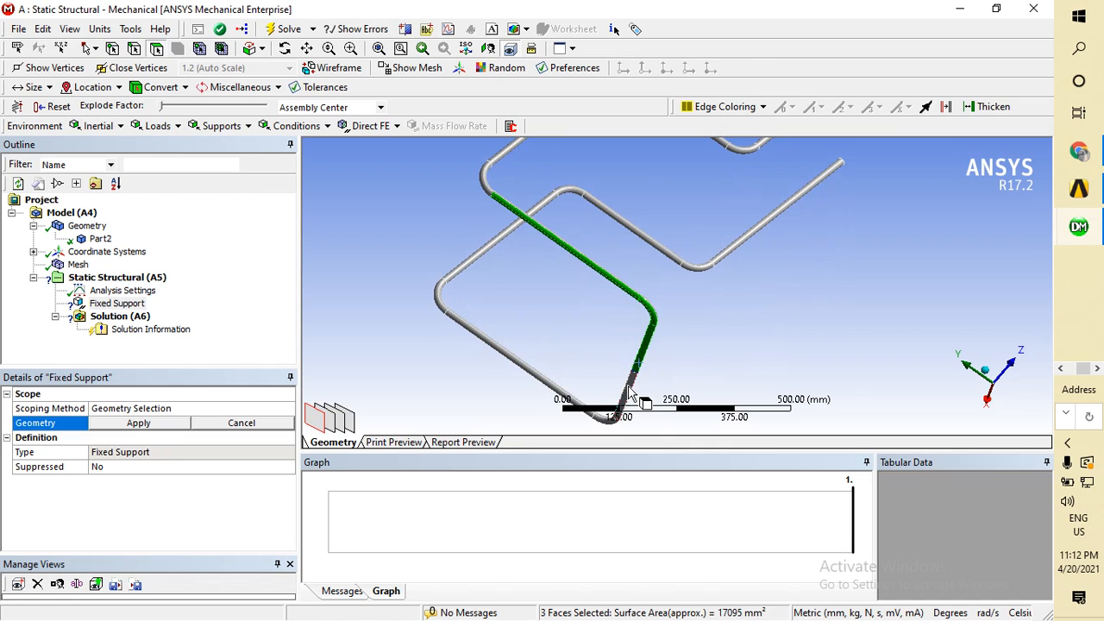
left_click(616, 407, "ctrl")
left_click(601, 417, "ctrl")
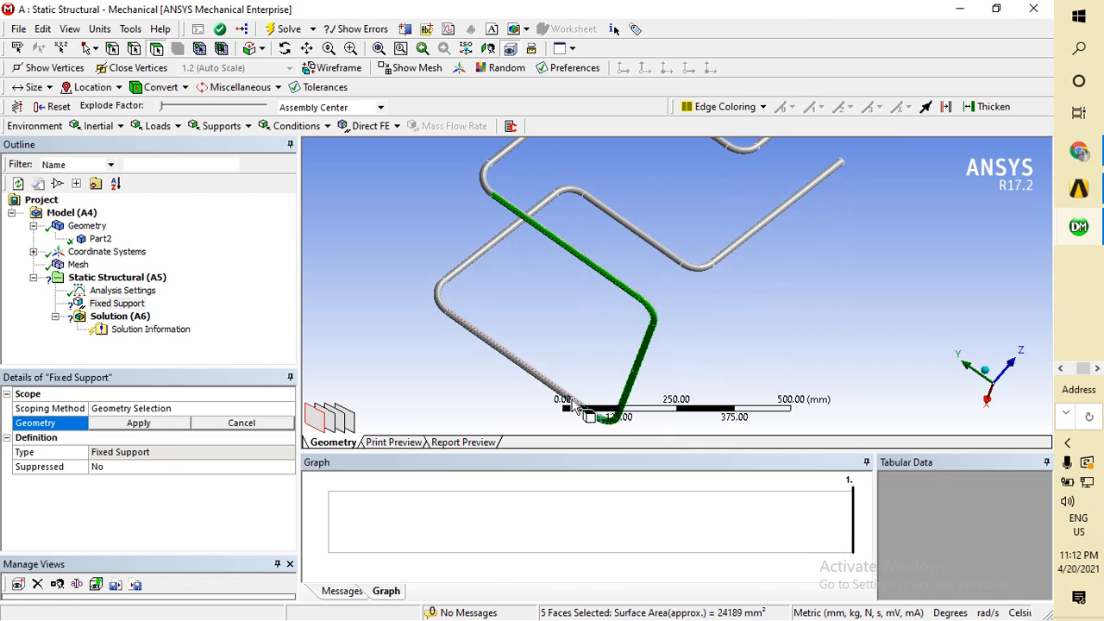
left_click(552, 388, "ctrl")
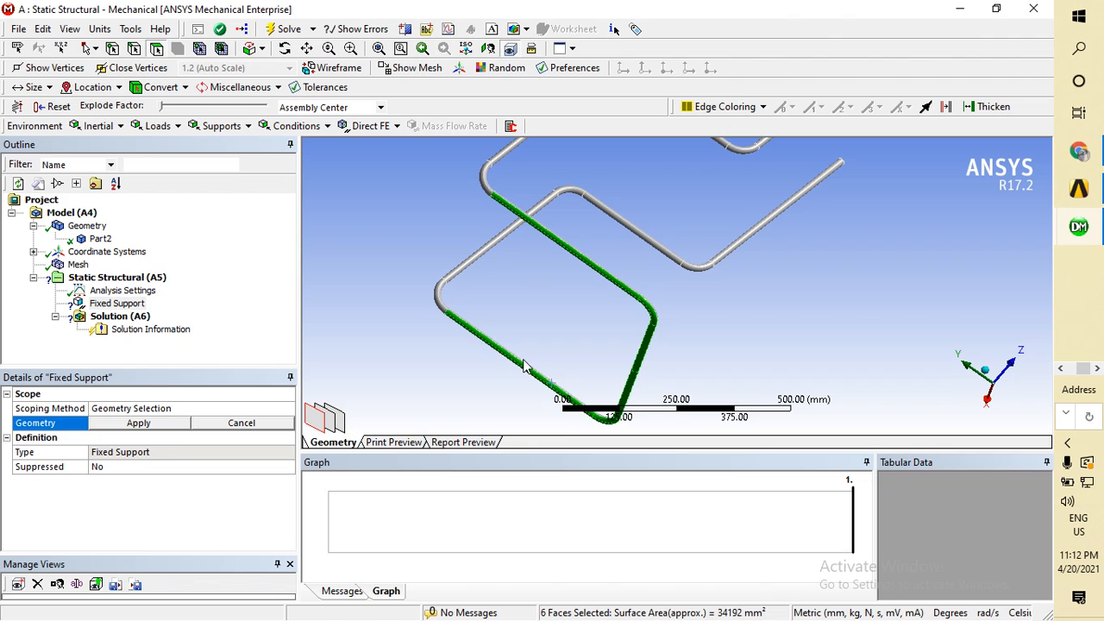
left_click(118, 426)
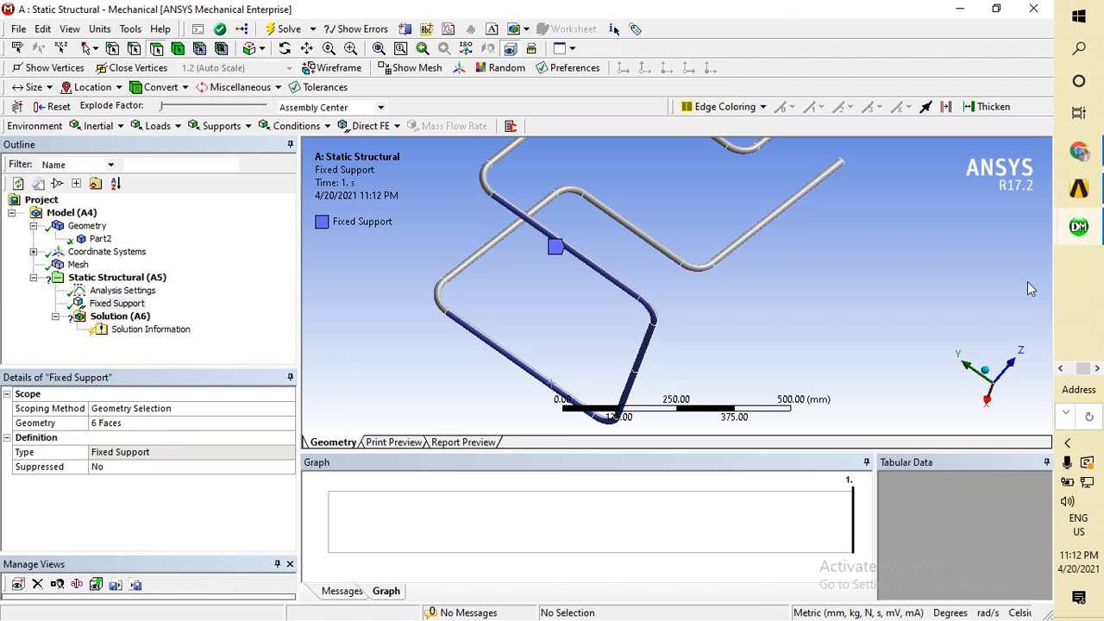
Step: Add a force load scoped to the two straight seat tubes of the chair frame
middle_click_drag(852, 291, 784, 258)
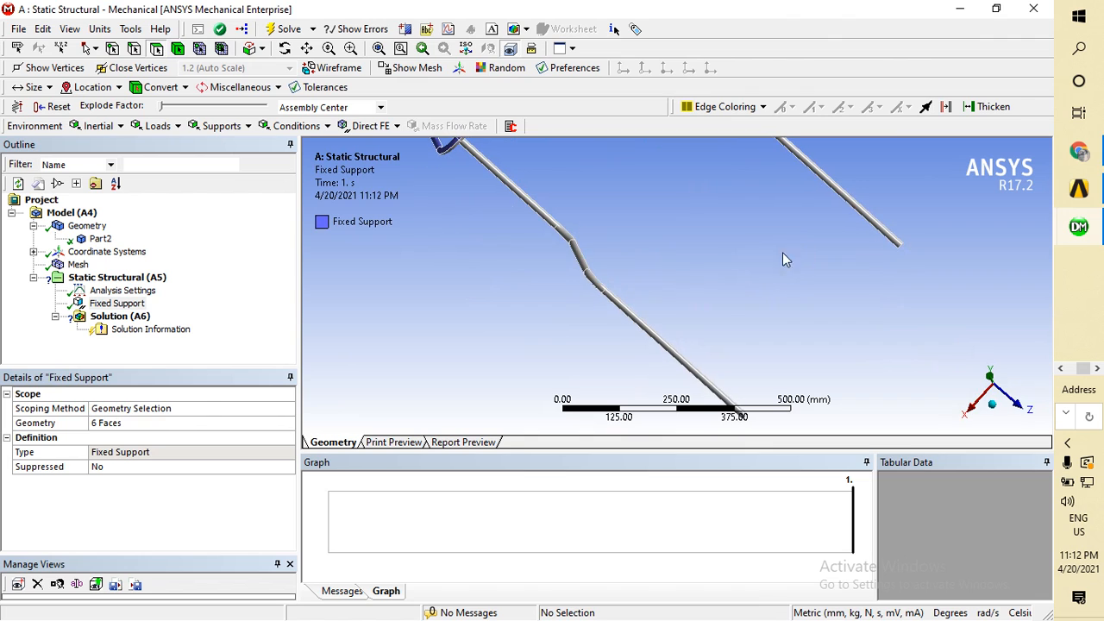
middle_click_drag(413, 300, 613, 401)
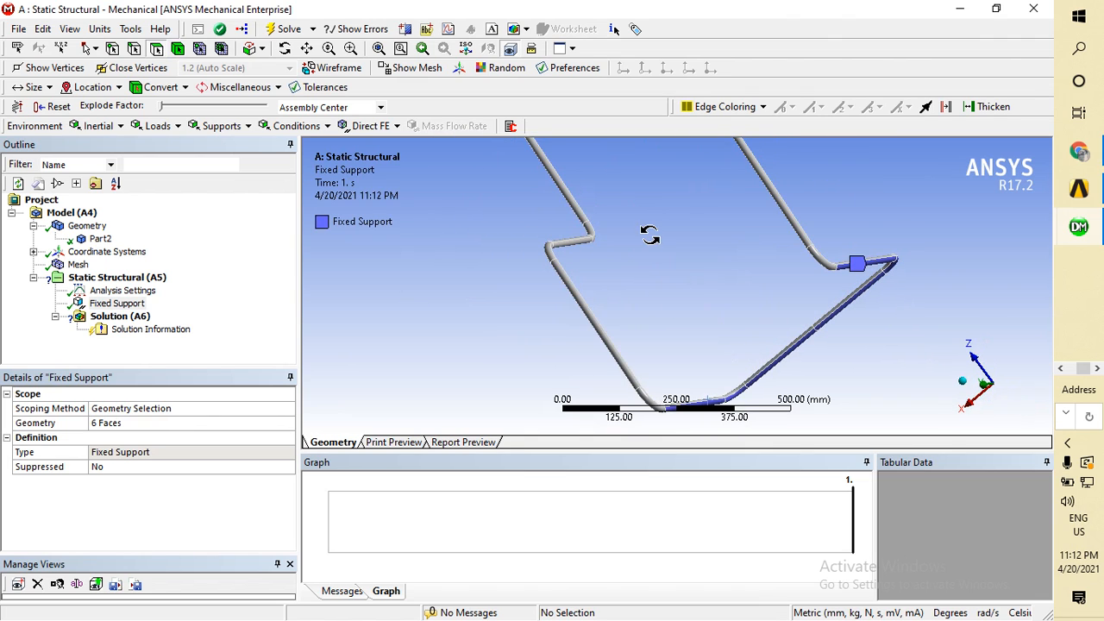
middle_click_drag(648, 234, 571, 295)
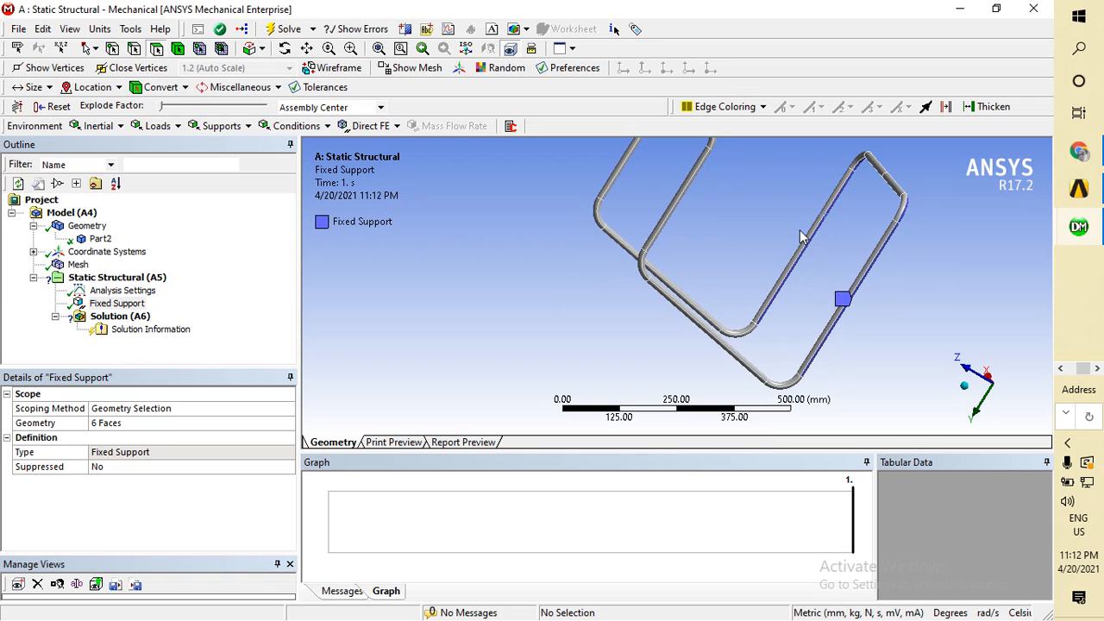
middle_click_drag(926, 265, 851, 230, "ctrl")
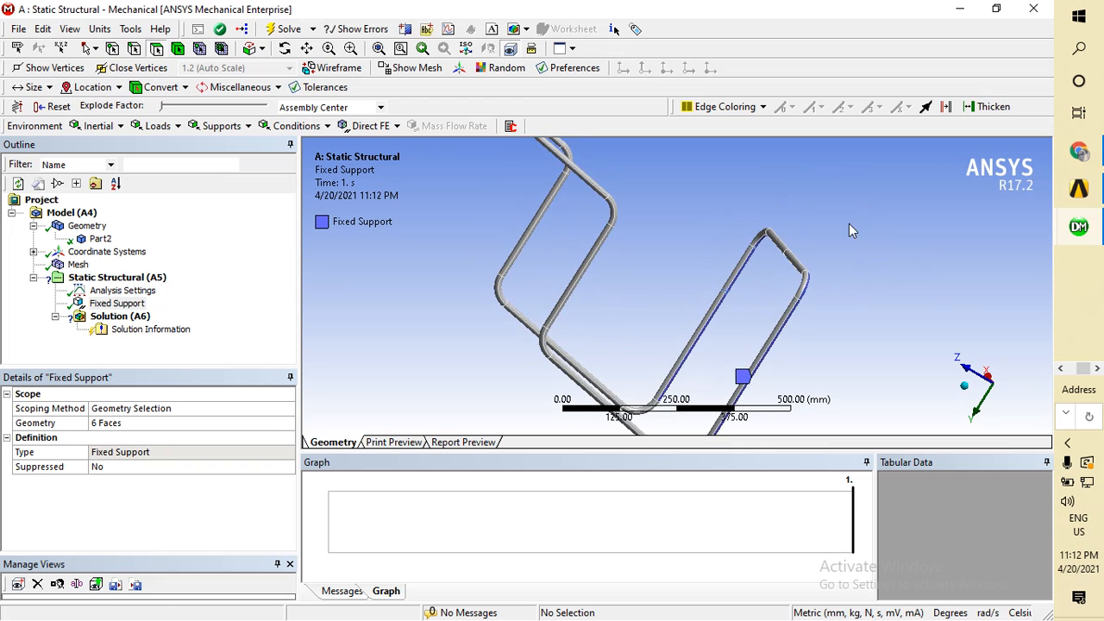
middle_click_drag(813, 180, 801, 104)
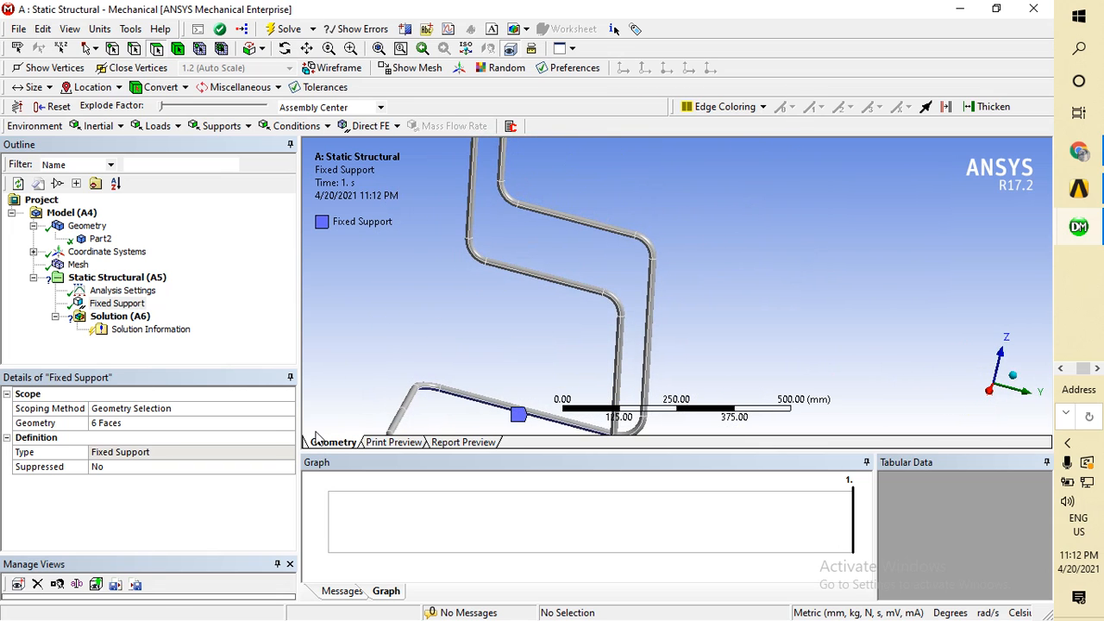
right_click(125, 276)
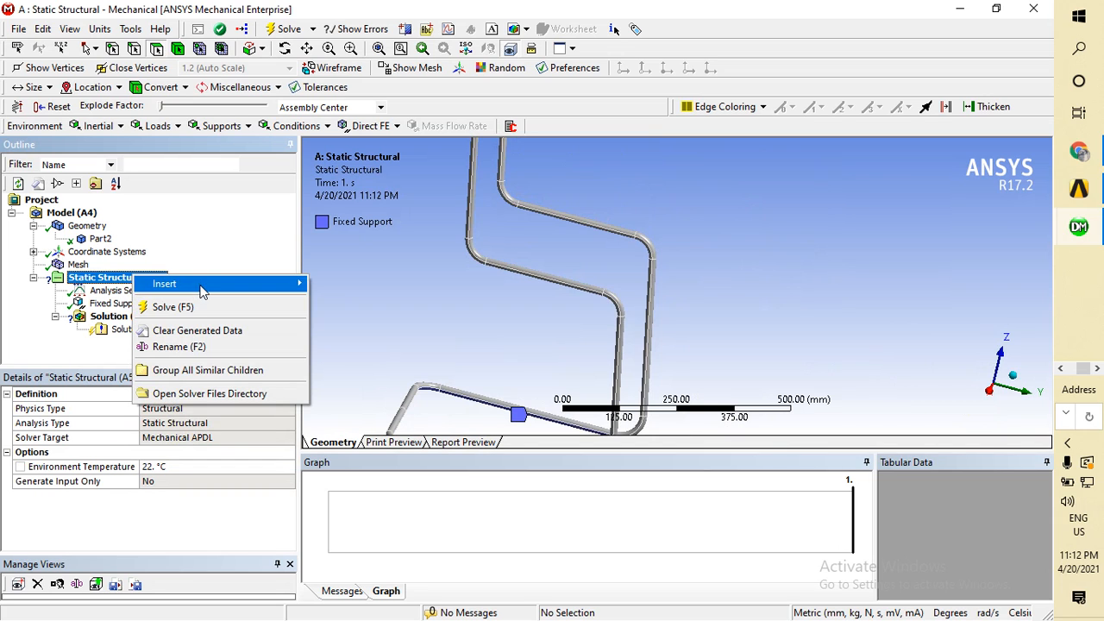
mouse_move(204, 291)
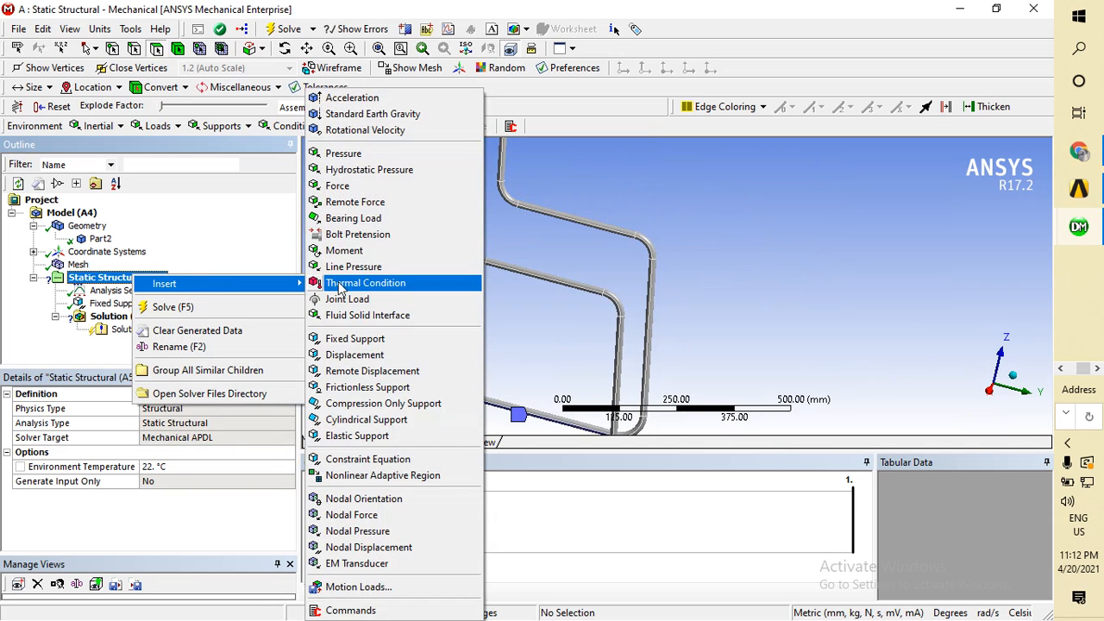
left_click(341, 185)
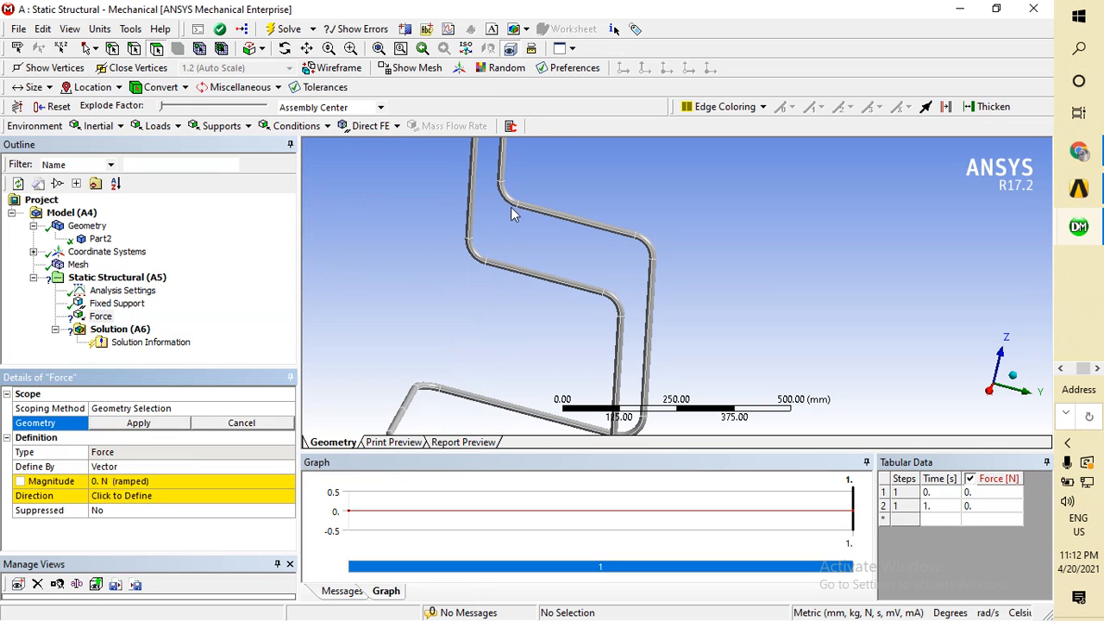
left_click(576, 222)
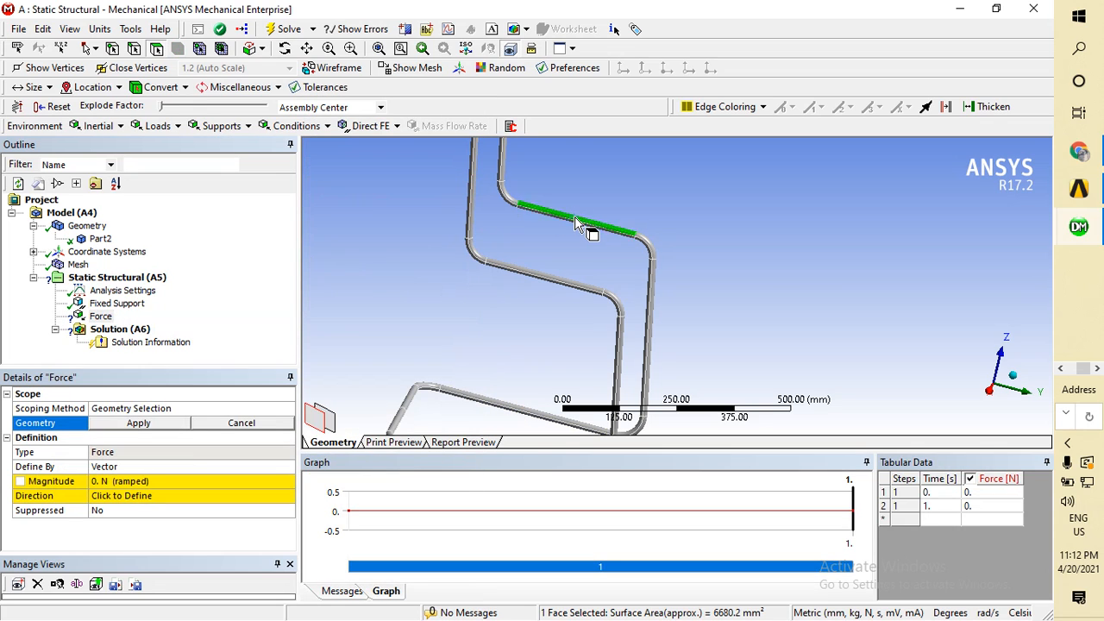
left_click(560, 285, "ctrl")
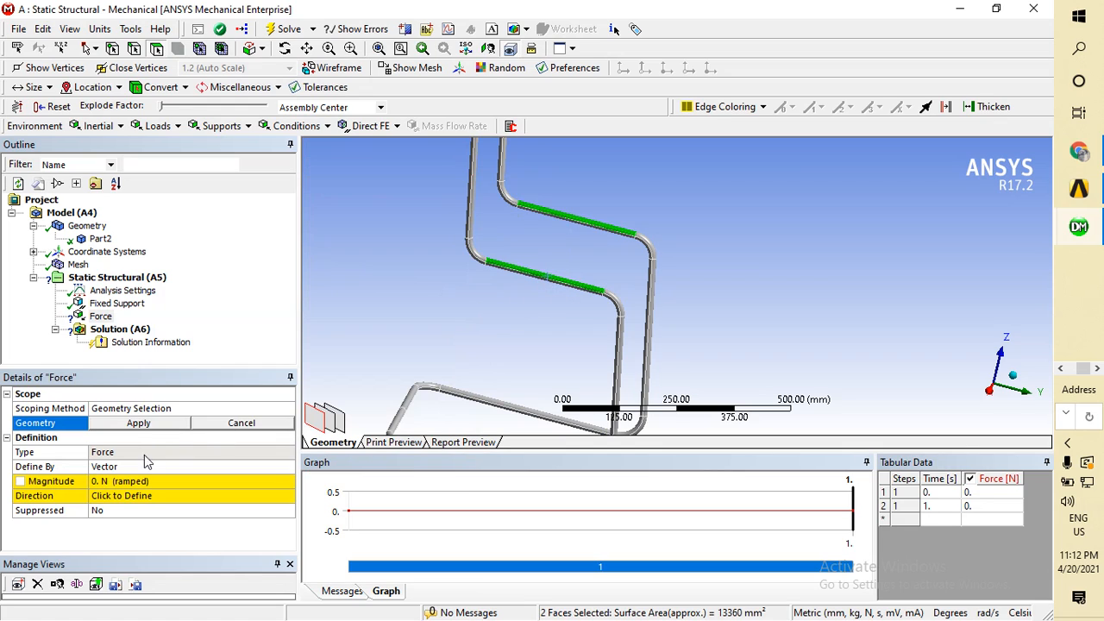
left_click(138, 423)
Step: Define the seat force by components and set its Z component to -600 N
left_click(152, 471)
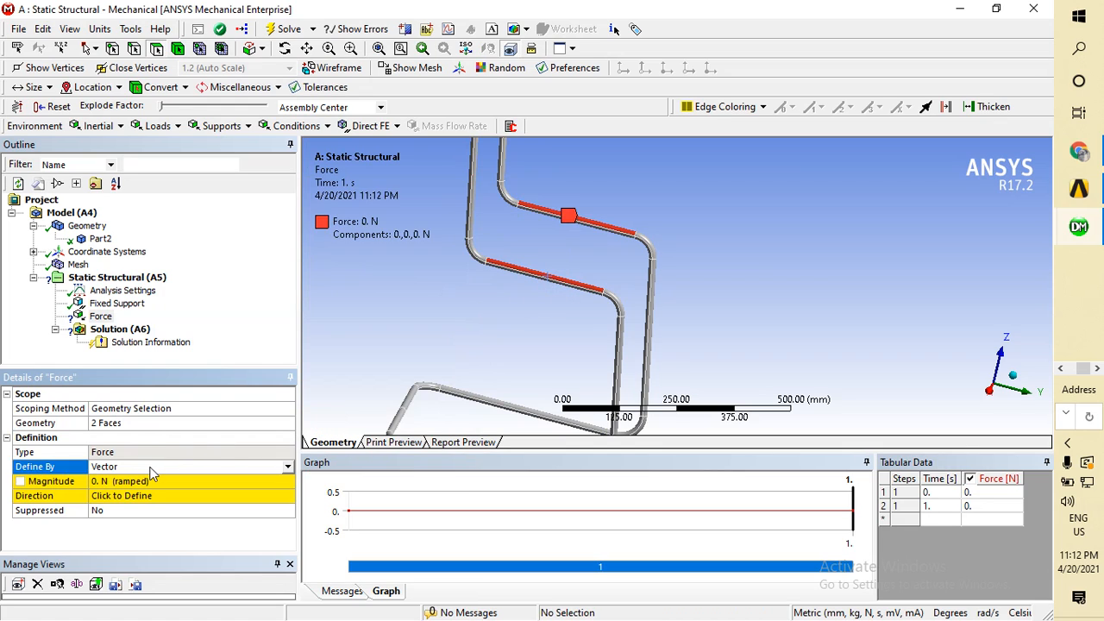
left_click(288, 467)
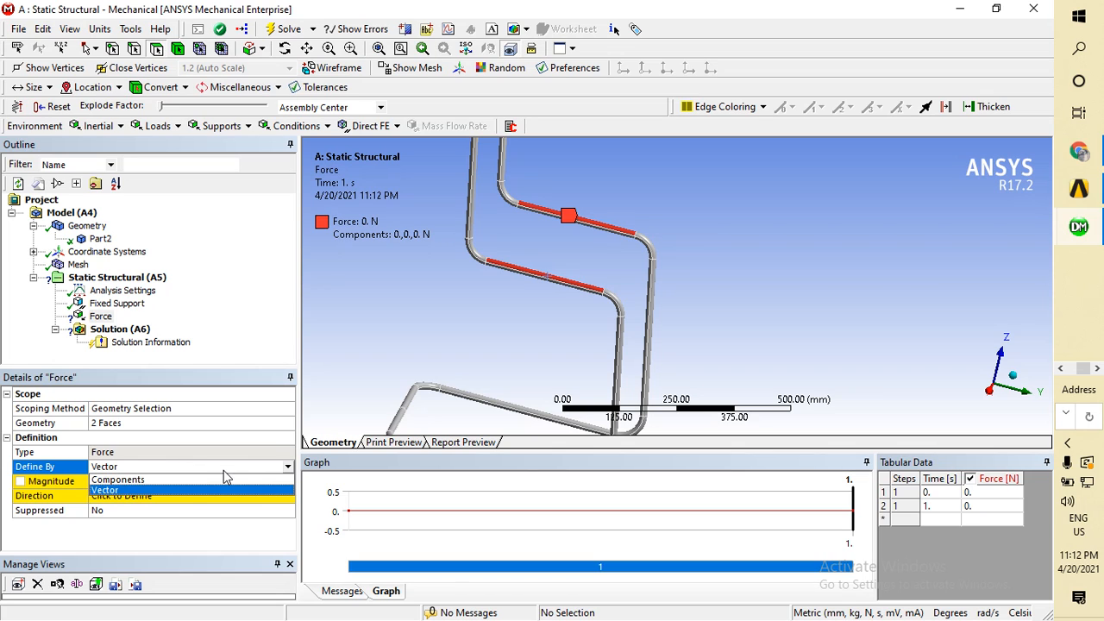
left_click(222, 479)
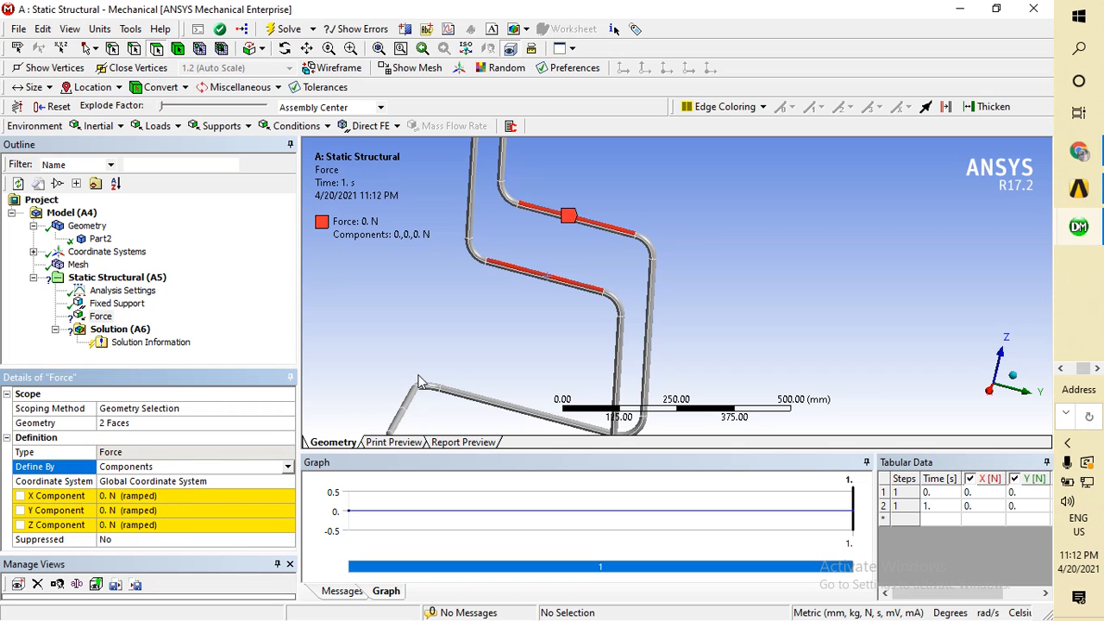
middle_click_drag(715, 304, 716, 226)
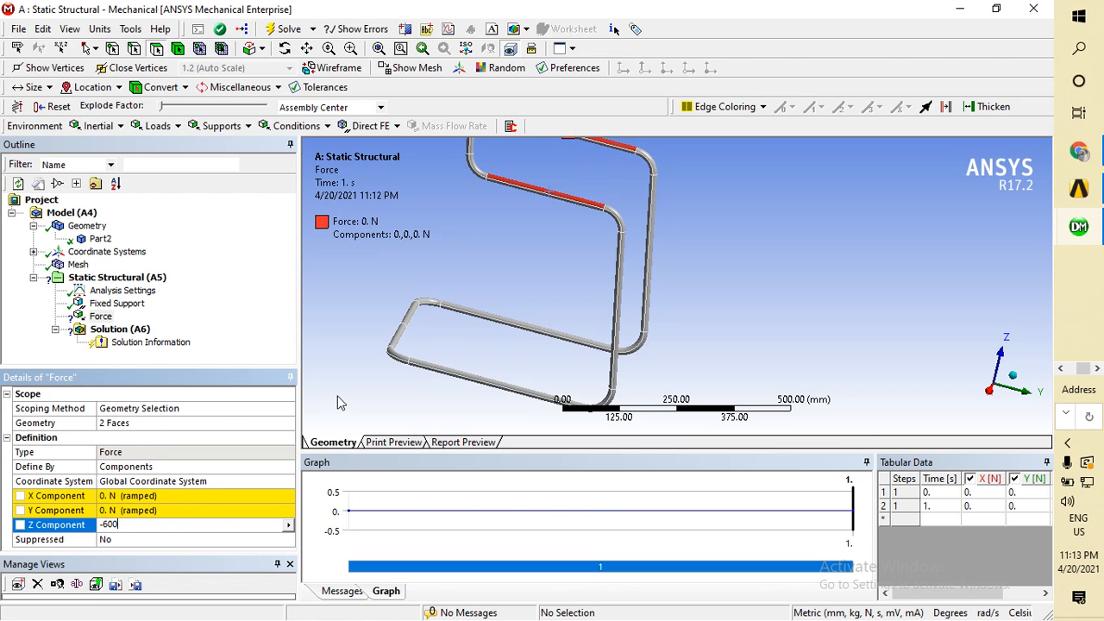
key("Return")
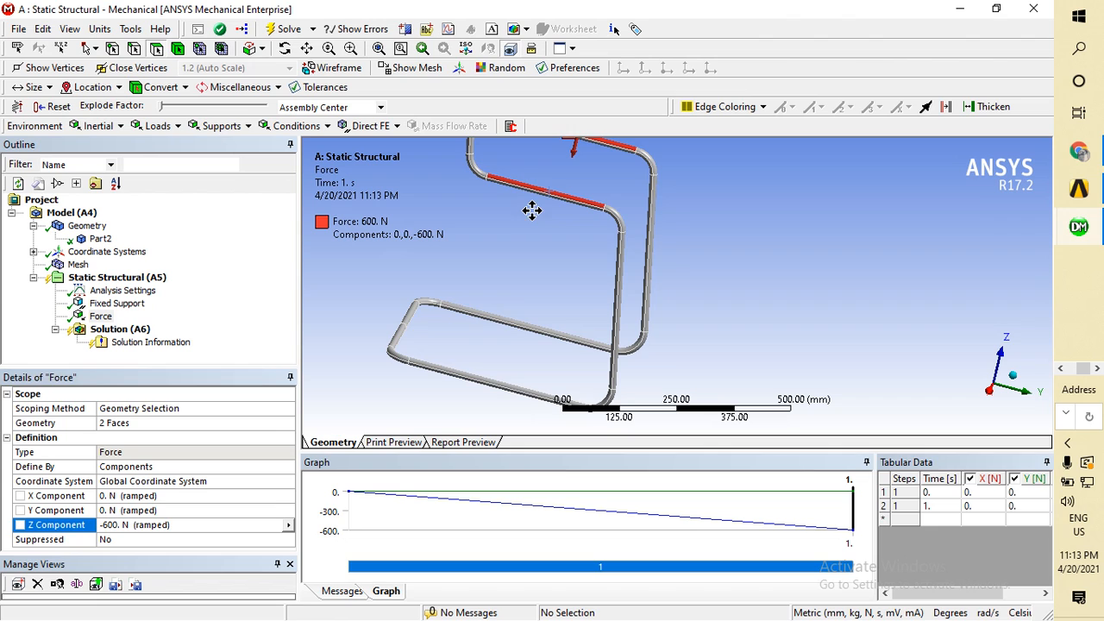
Step: Add a second force load scoped to the two upright backrest tubes of the frame
scroll(547, 239, "up", 4)
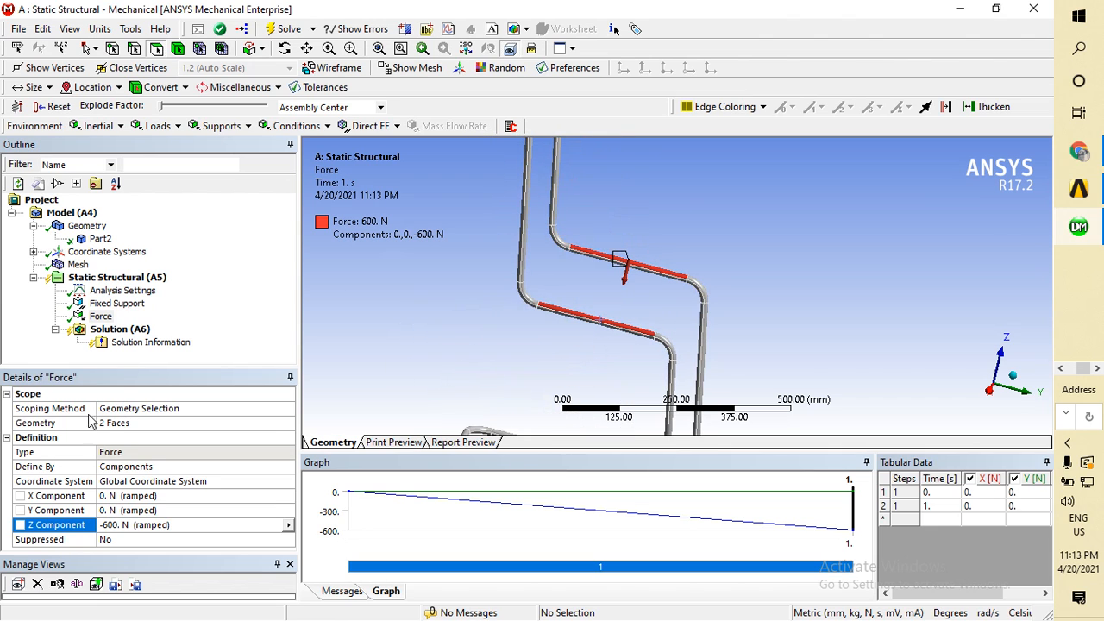
right_click(122, 281)
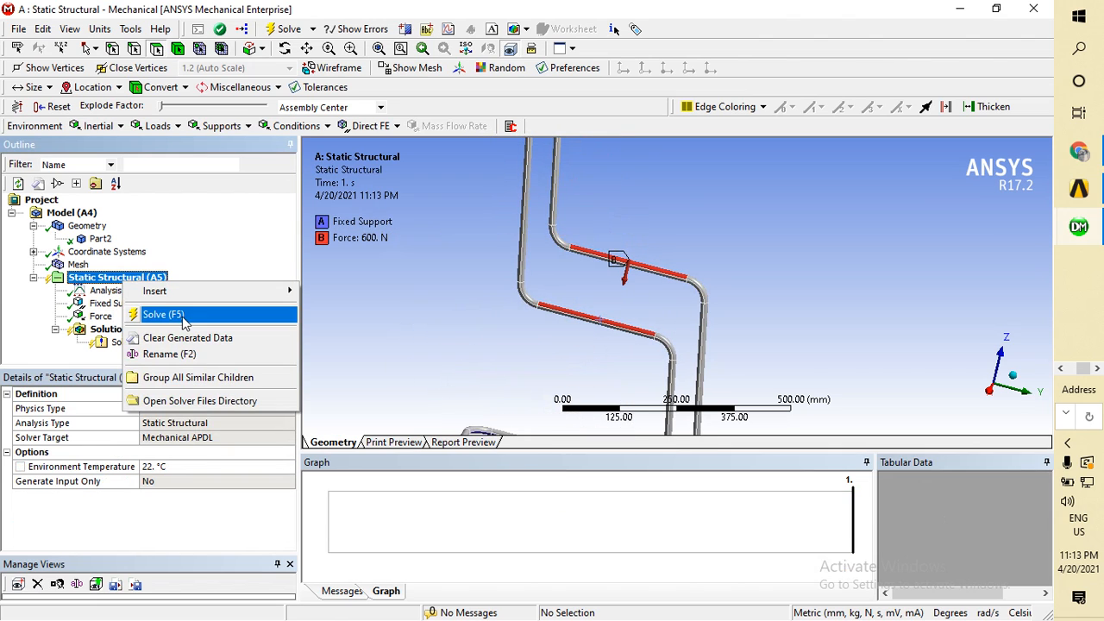
mouse_move(176, 298)
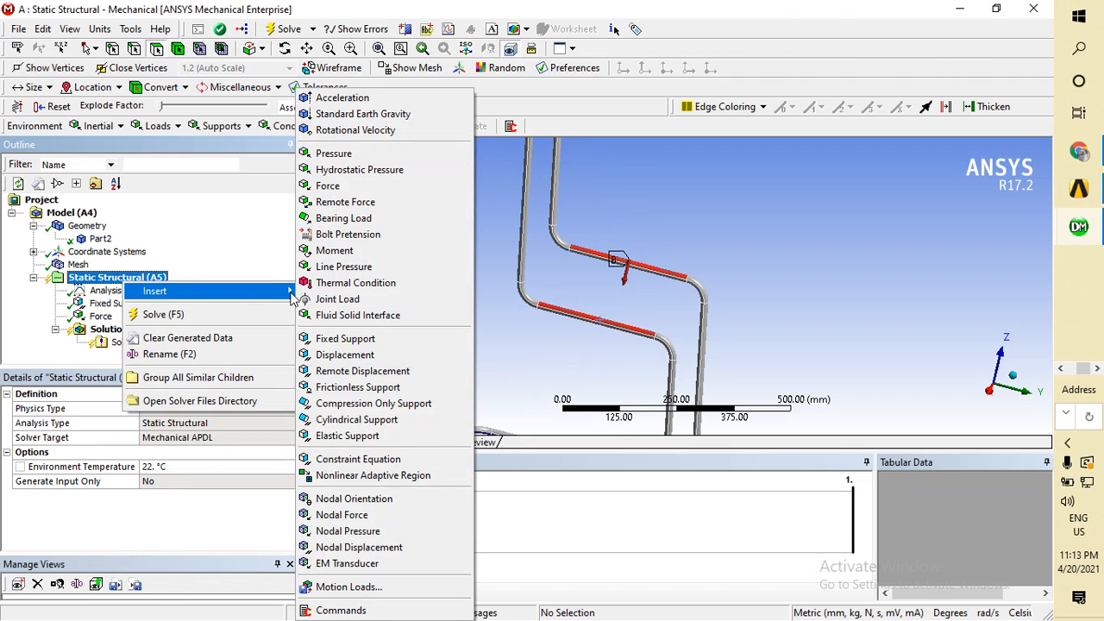
left_click(335, 185)
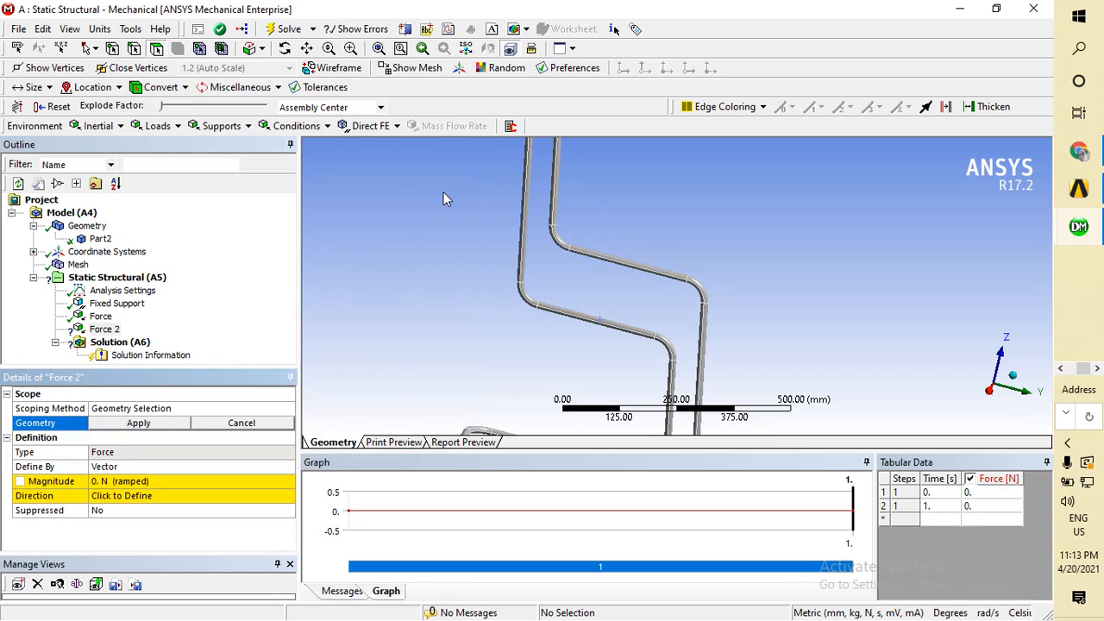
left_click(527, 209)
left_click(572, 202, "ctrl")
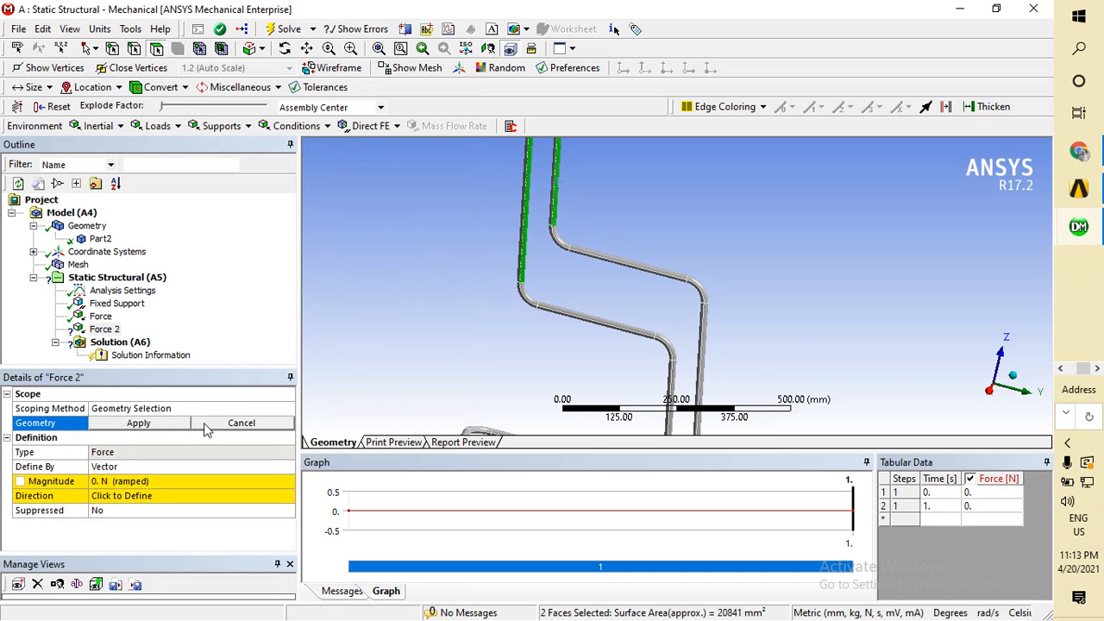
left_click(142, 423)
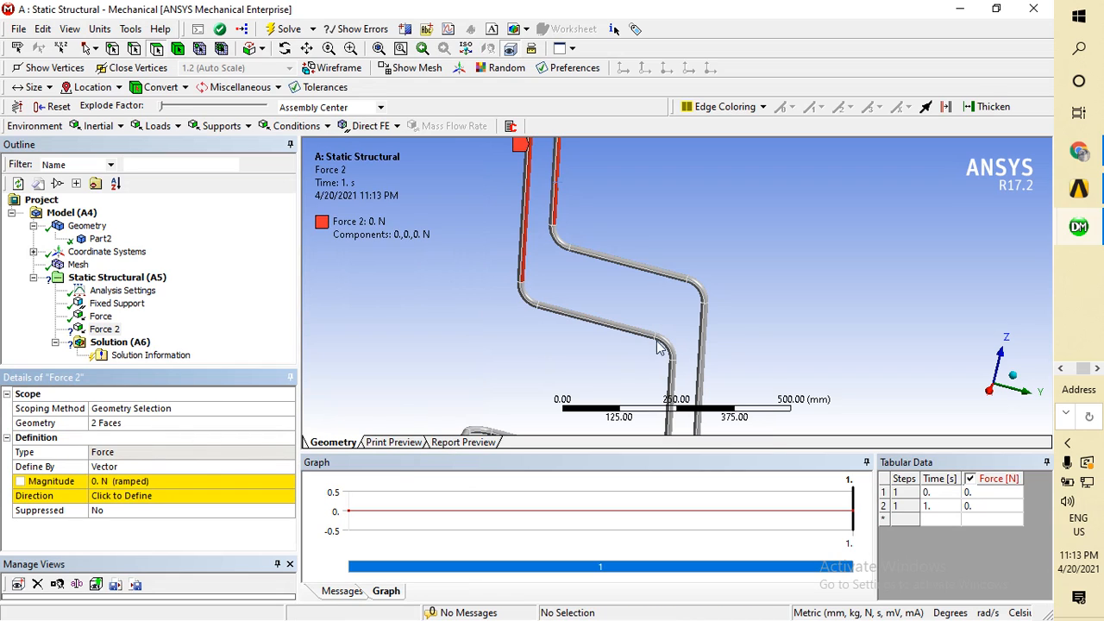
Step: Define the backrest force by components and set its Y component to -600 N
left_click(181, 469)
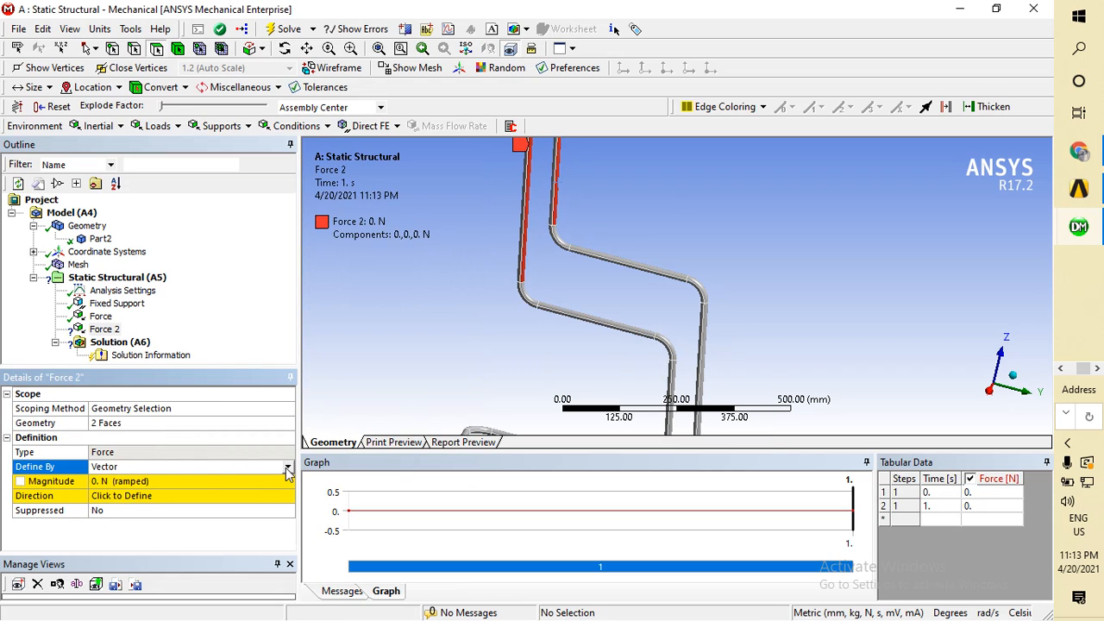
left_click(288, 466)
left_click(179, 481)
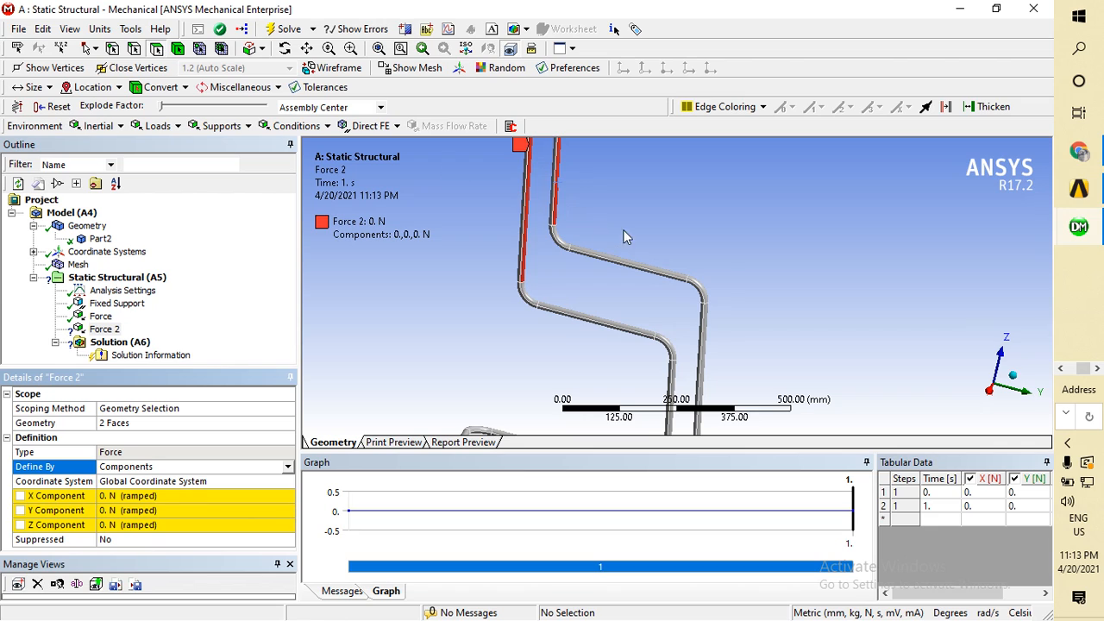
left_click(128, 509)
type("-")
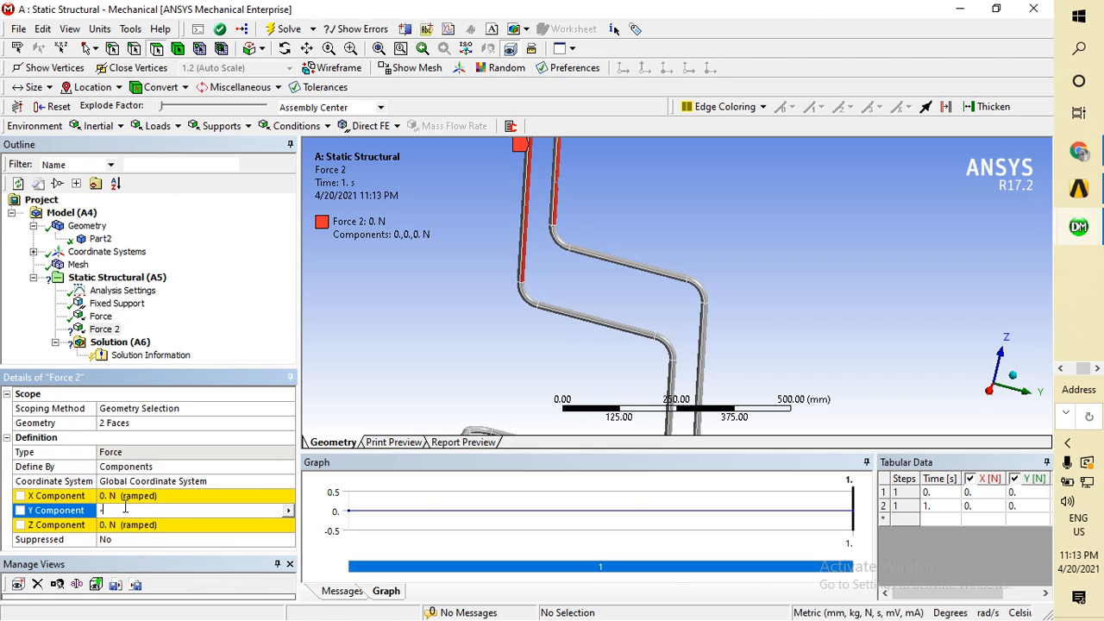
type("600")
key("Return")
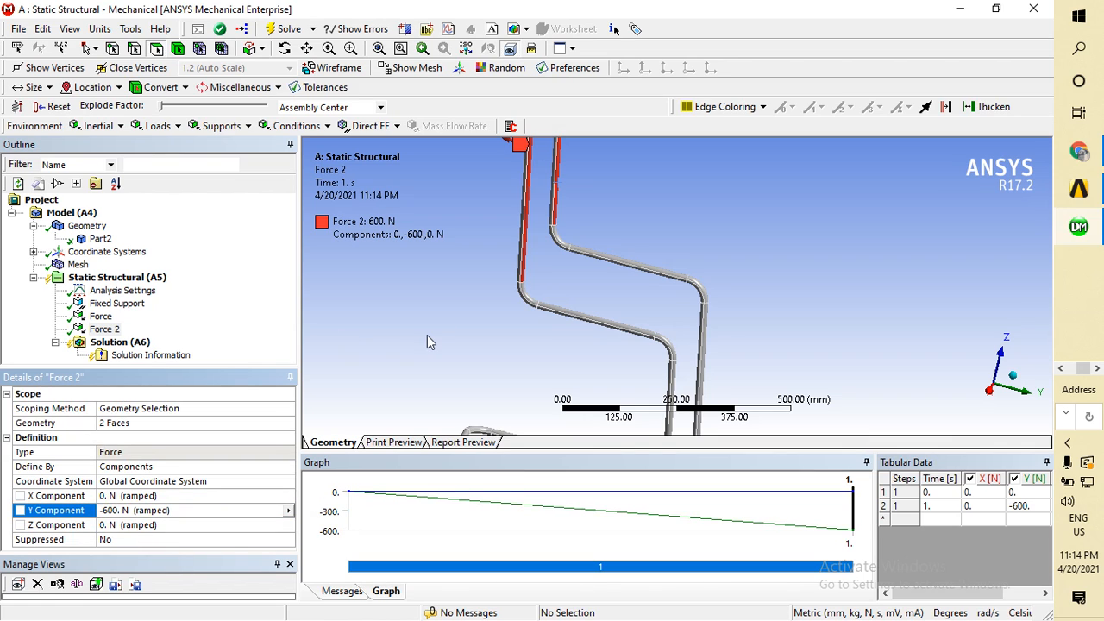
Step: Solve the static structural analysis with the fixed support and both forces applied
left_click(130, 279)
right_click(129, 279)
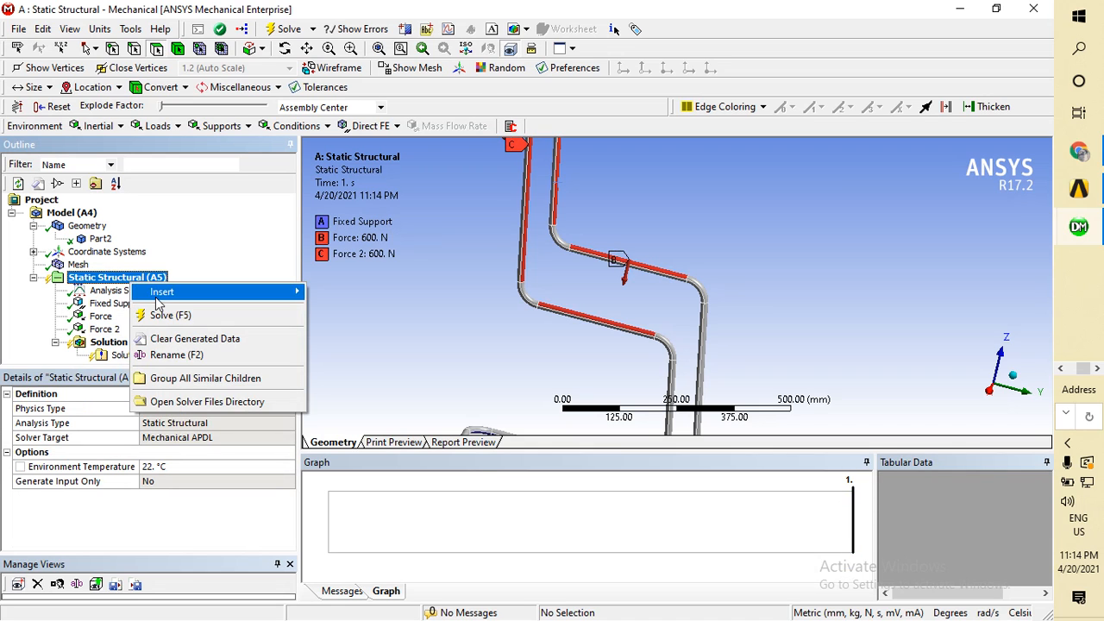
left_click(243, 273)
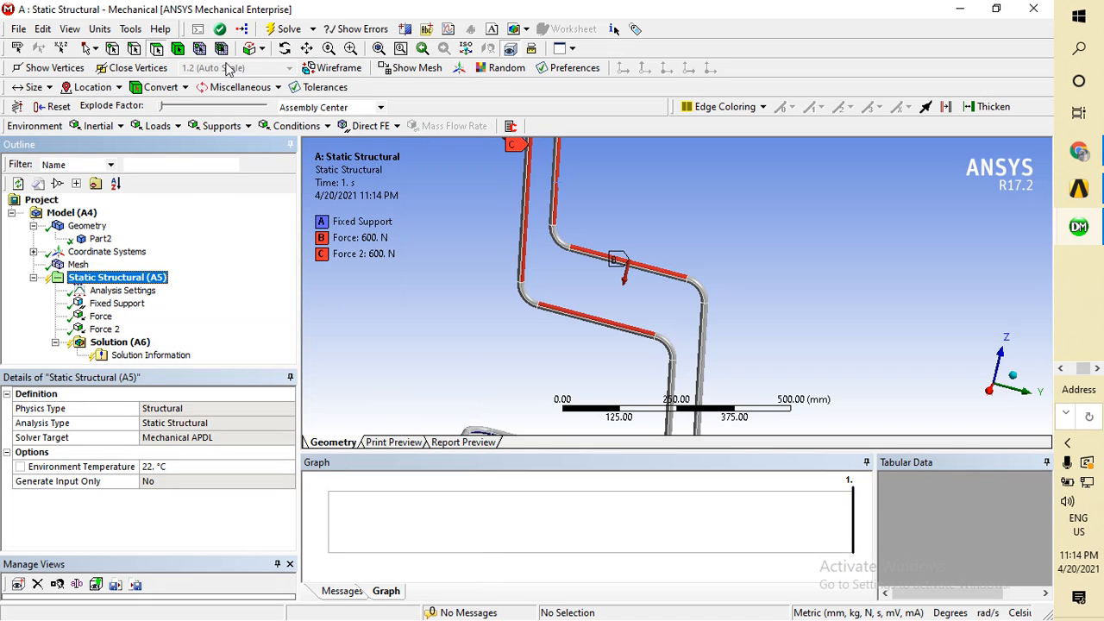
left_click(285, 35)
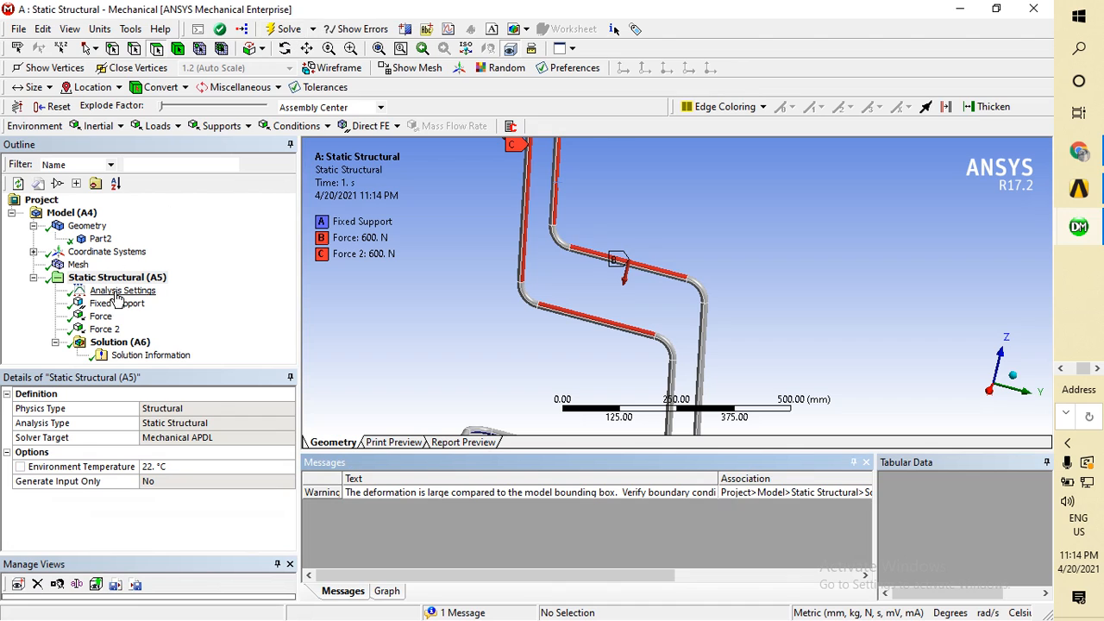
Step: Add an equivalent (von-Mises) stress result for all bodies to the solution
right_click(136, 349)
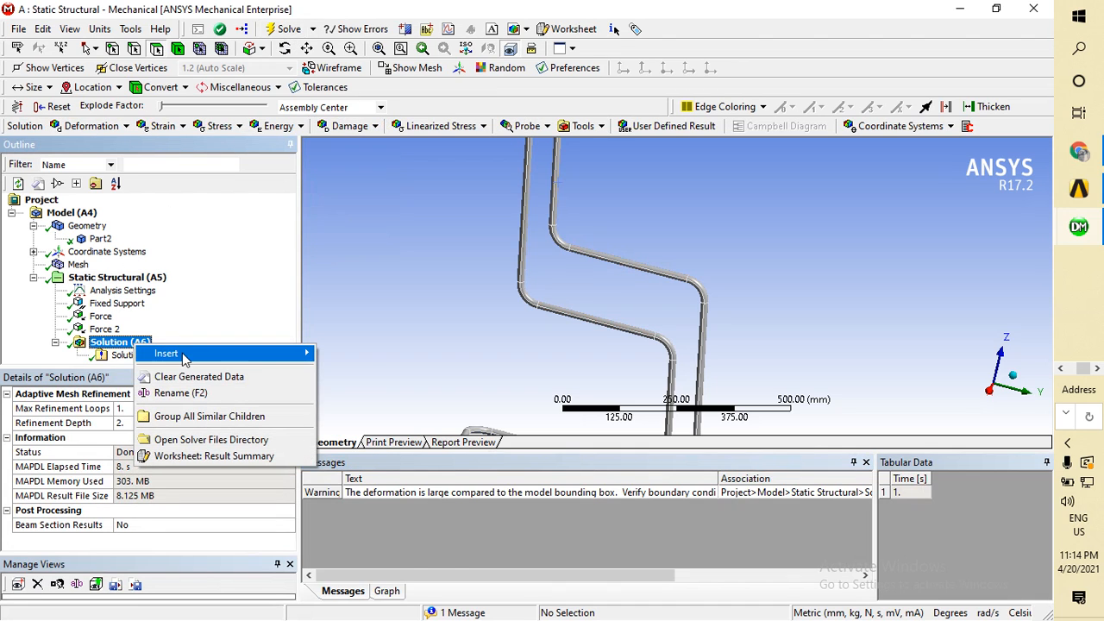
mouse_move(173, 354)
mouse_move(371, 362)
mouse_move(389, 402)
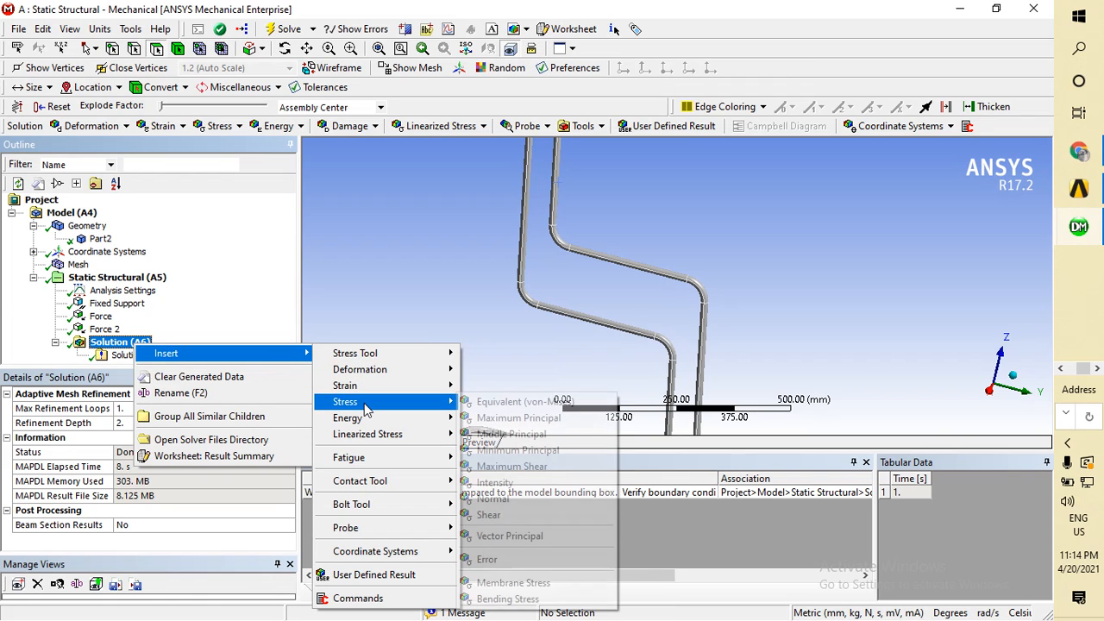
left_click(488, 404)
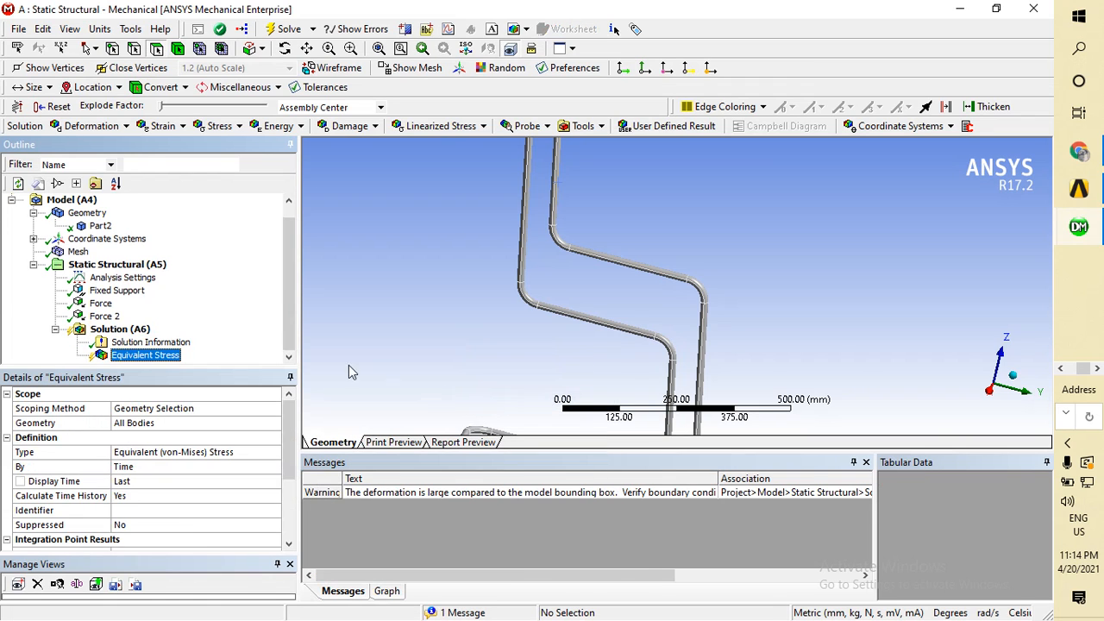
Step: Add a total deformation result to the solution and evaluate the results on the chair frame
right_click(121, 337)
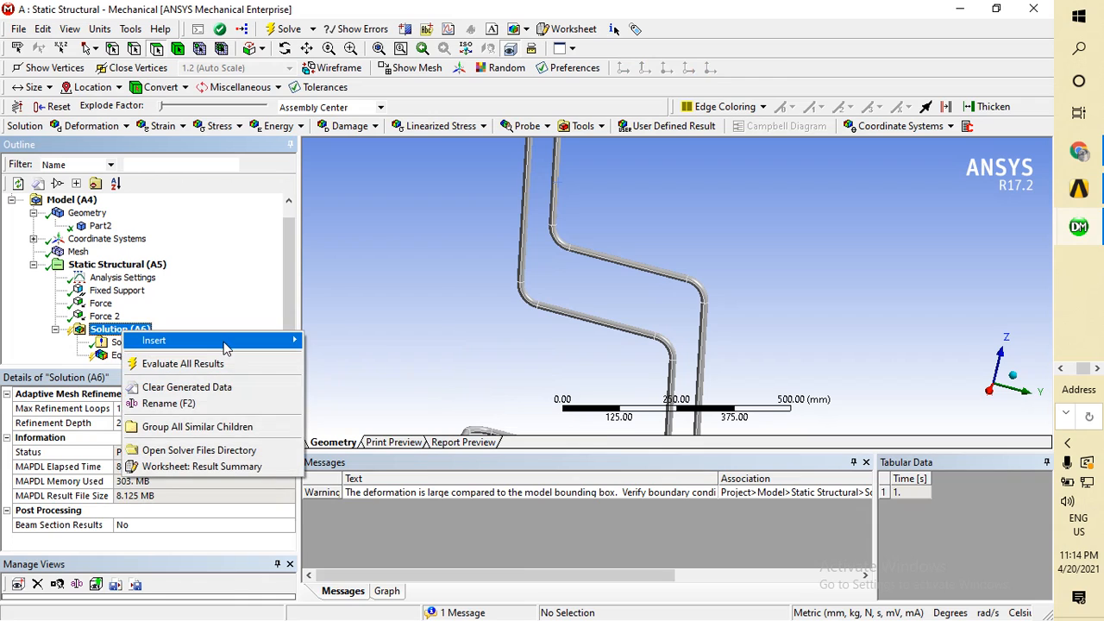
mouse_move(289, 341)
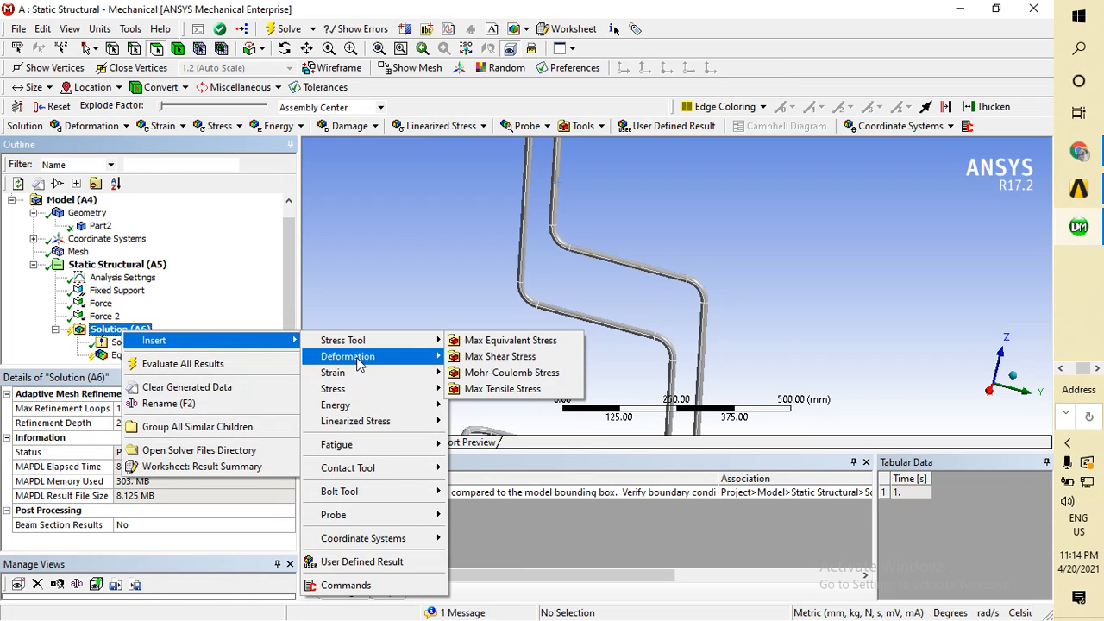
mouse_move(434, 357)
left_click(474, 358)
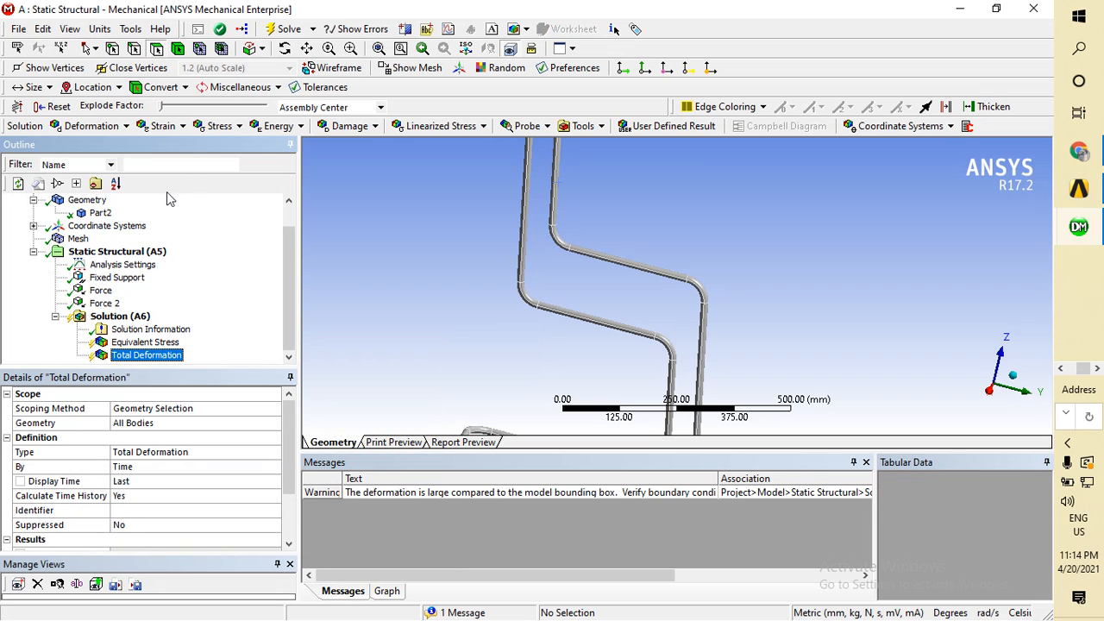
left_click(272, 29)
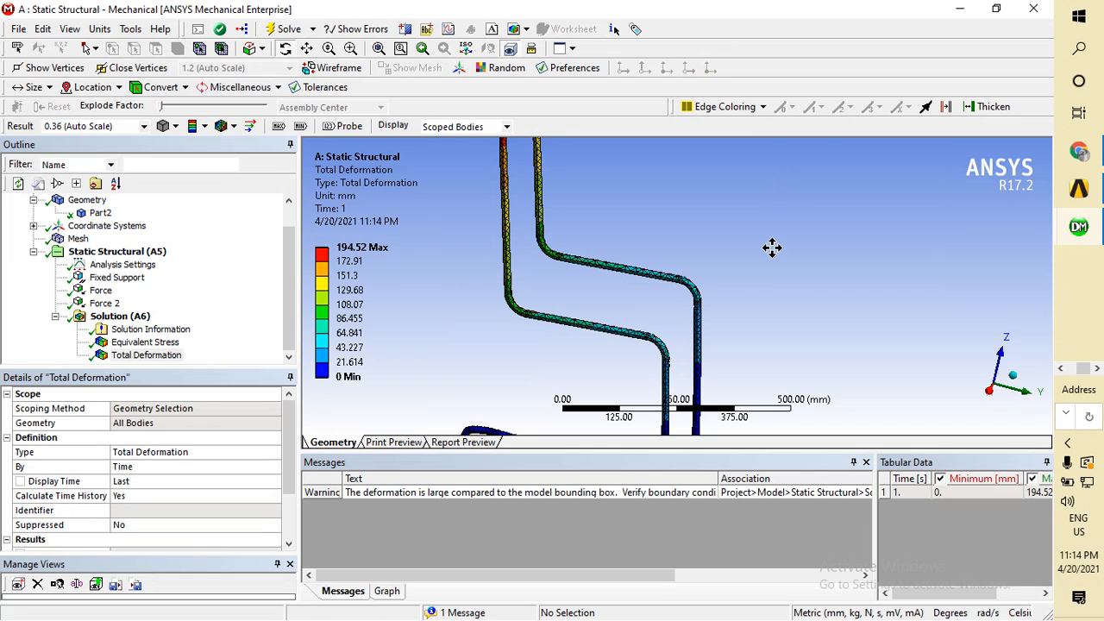
middle_click_drag(772, 249, 668, 226)
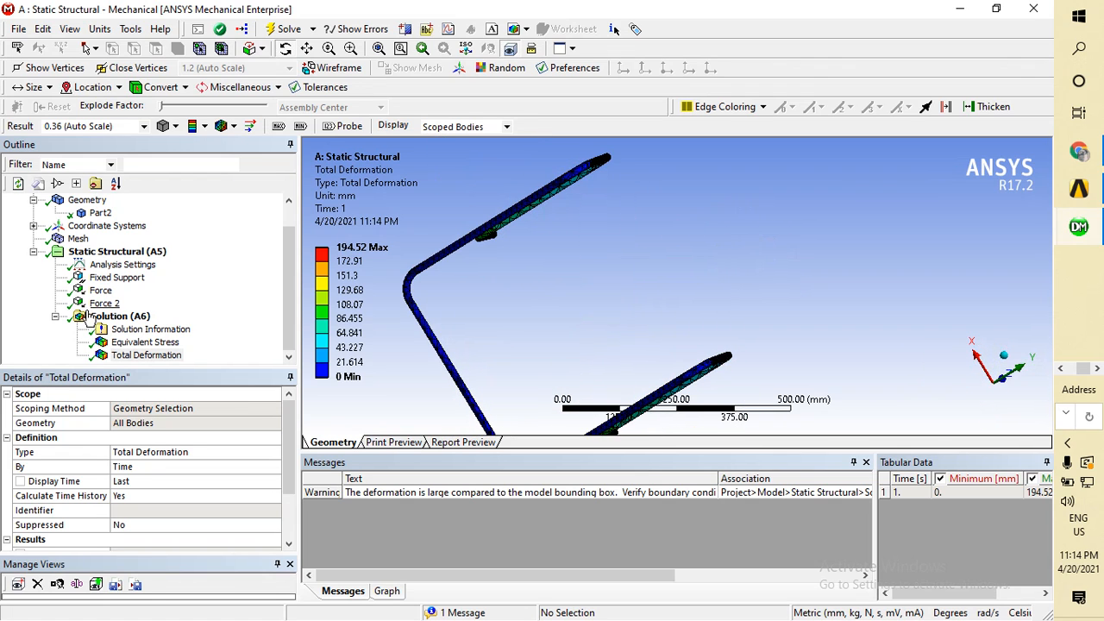
Step: Examine the fixed support and the seat and backrest forces on the whole chair frame from several angles
left_click(107, 251)
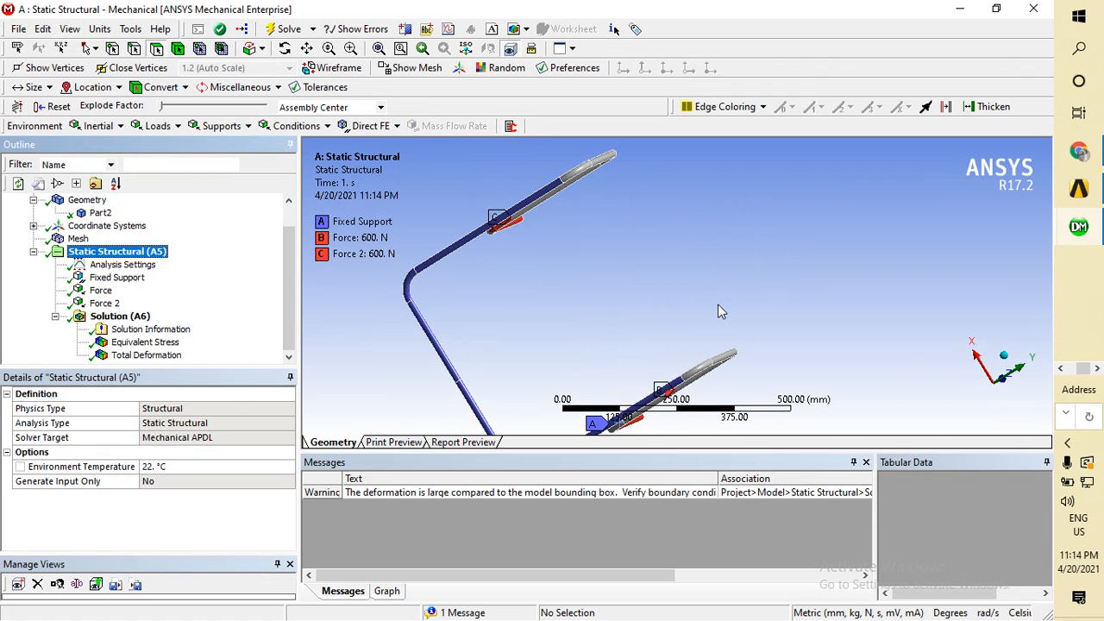
middle_click_drag(717, 304, 770, 249)
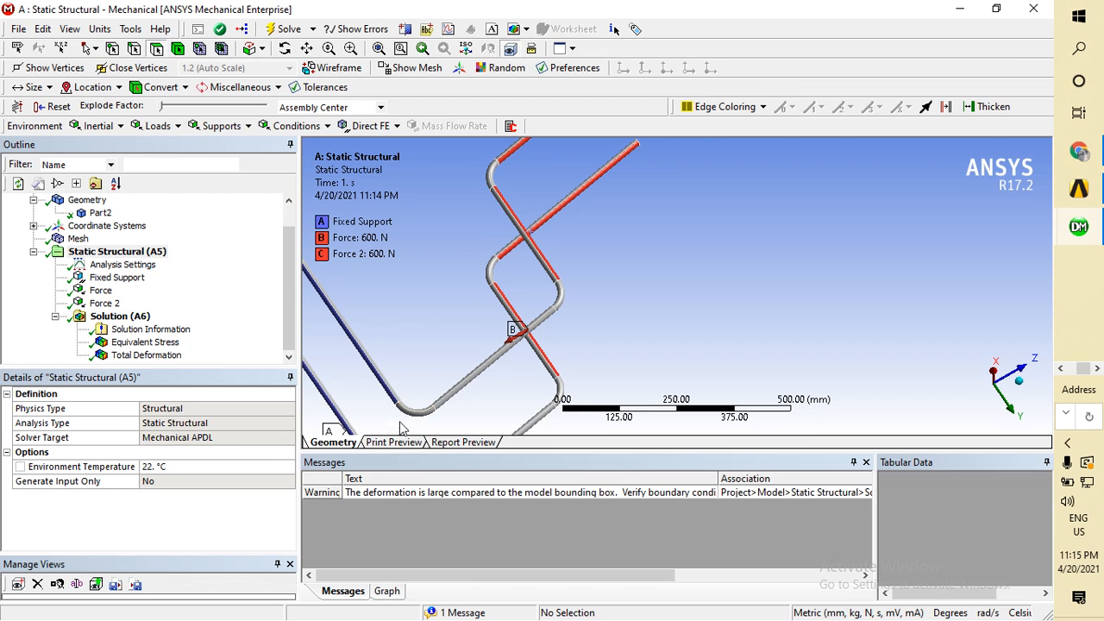
scroll(748, 320, "up", 1)
middle_click_drag(752, 320, 854, 184, "ctrl")
middle_click_drag(590, 348, 780, 343)
scroll(780, 343, "down", 2)
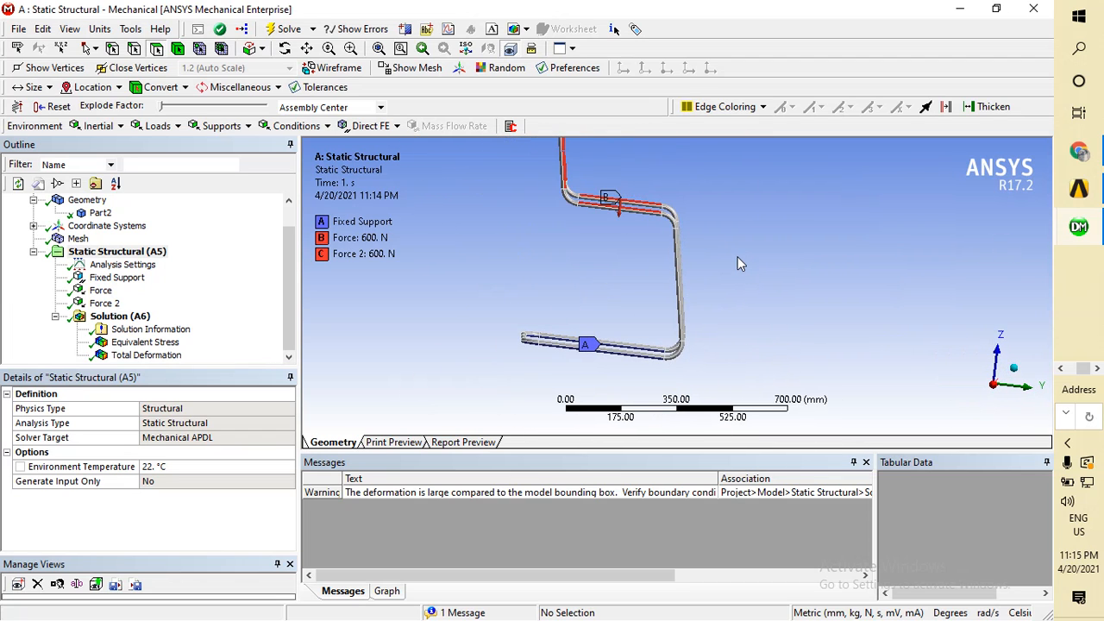
middle_click_drag(737, 256, 884, 316)
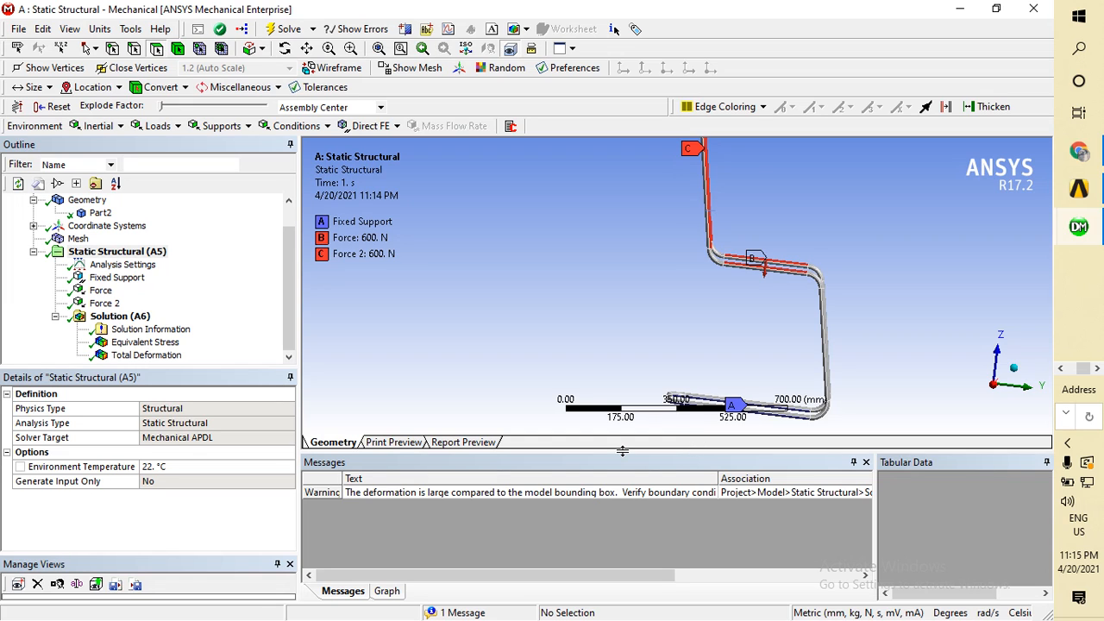
left_click_drag(621, 450, 622, 492)
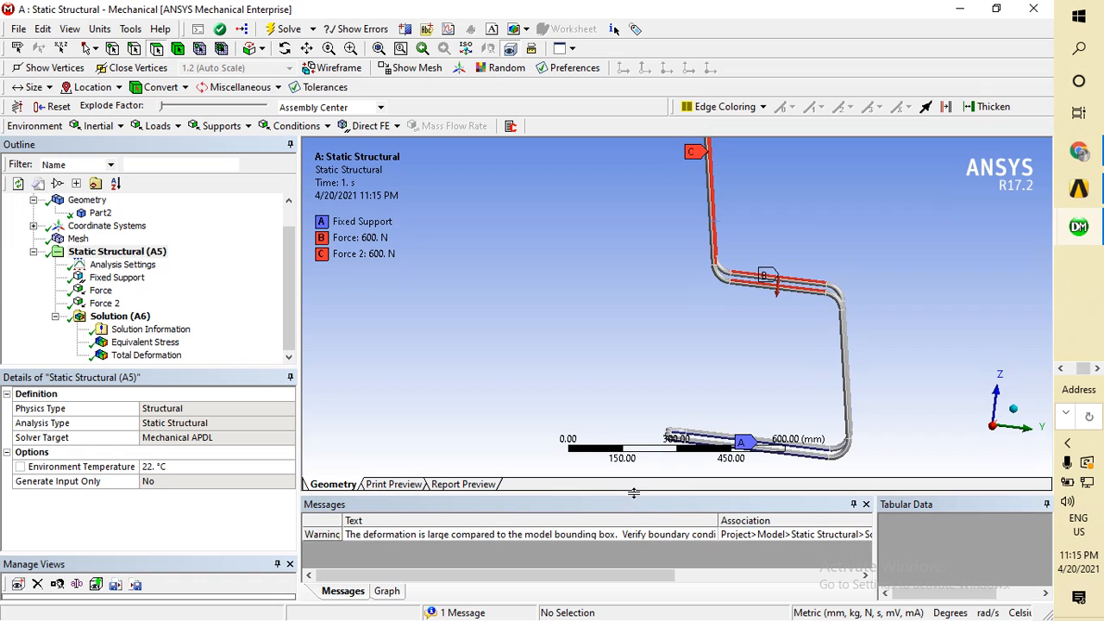
left_click_drag(628, 492, 628, 511)
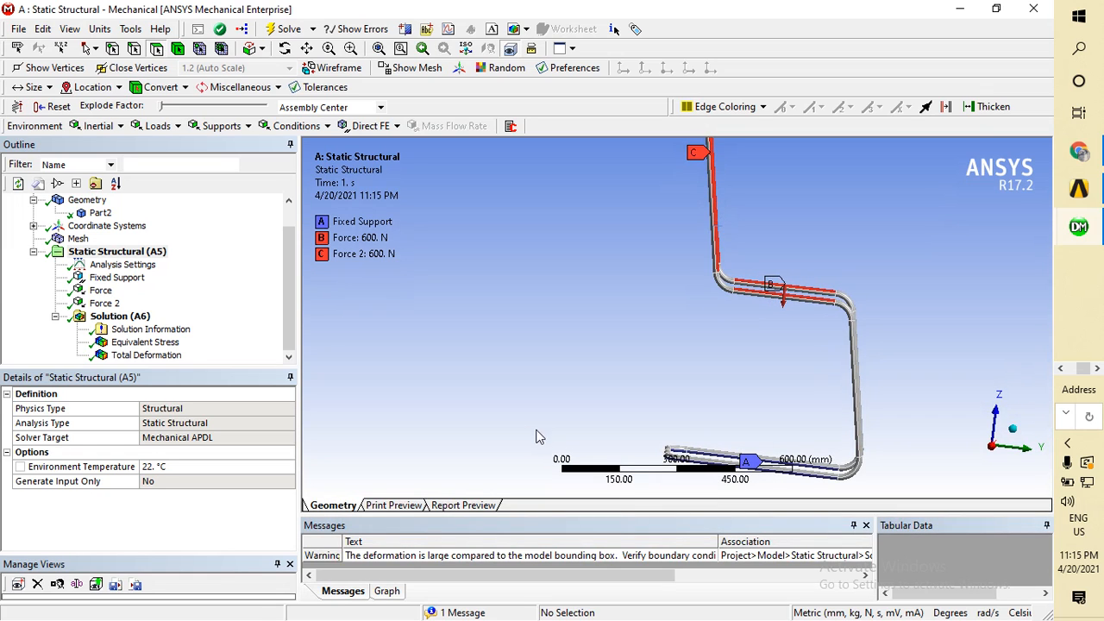
middle_click_drag(811, 337, 717, 328, "ctrl")
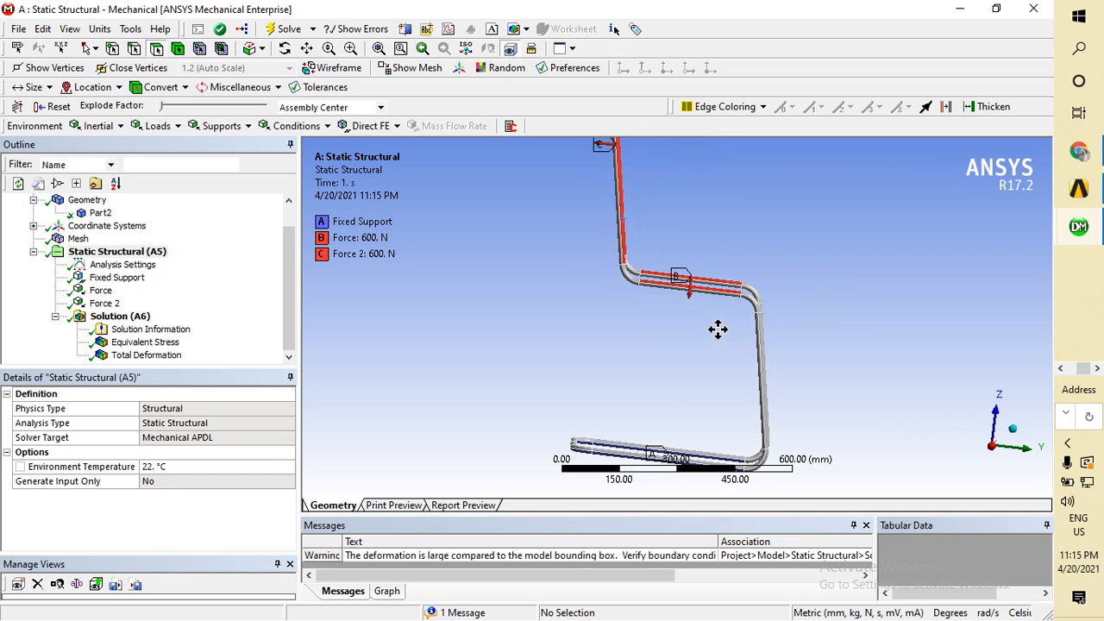
scroll(716, 328, "down", 1)
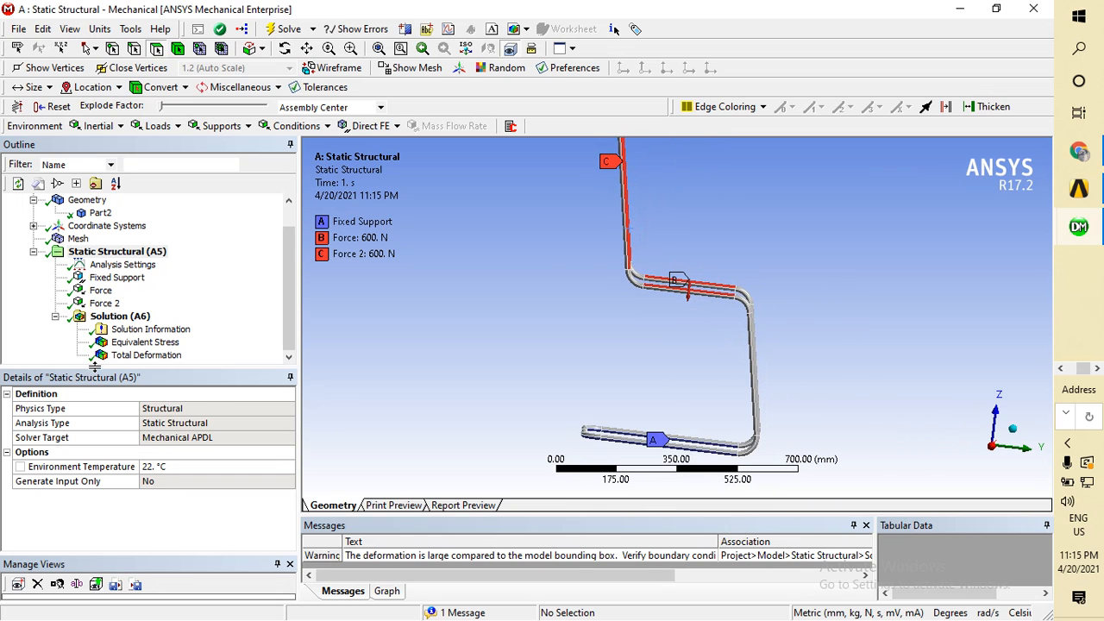
Step: Display the equivalent stress result and mark the location of its maximum on the chair frame
left_click(143, 342)
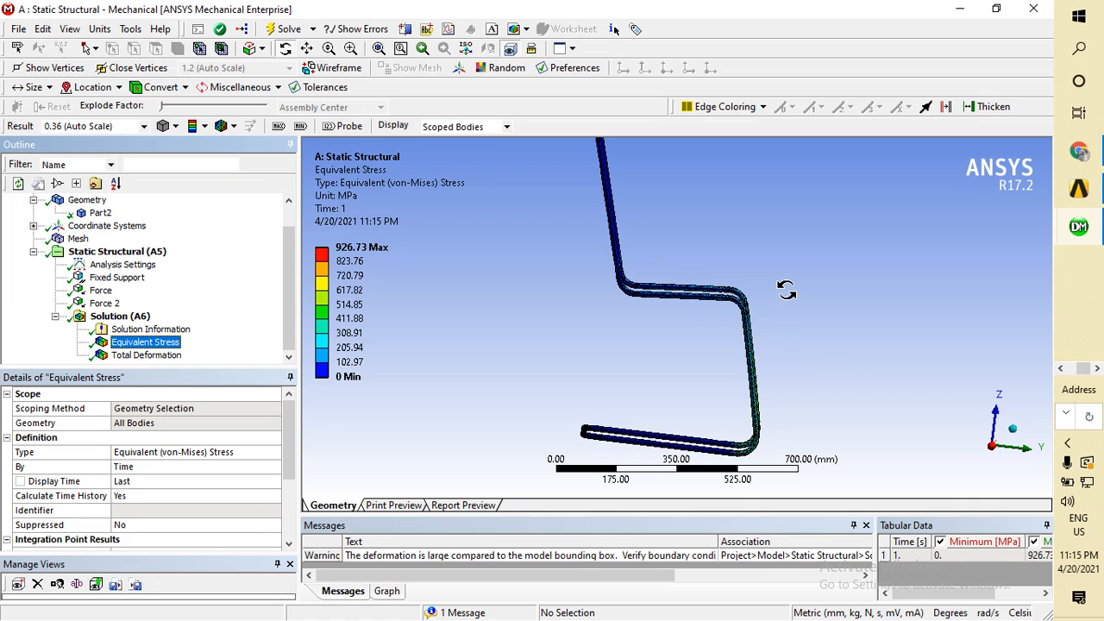
left_click_drag(786, 291, 756, 310)
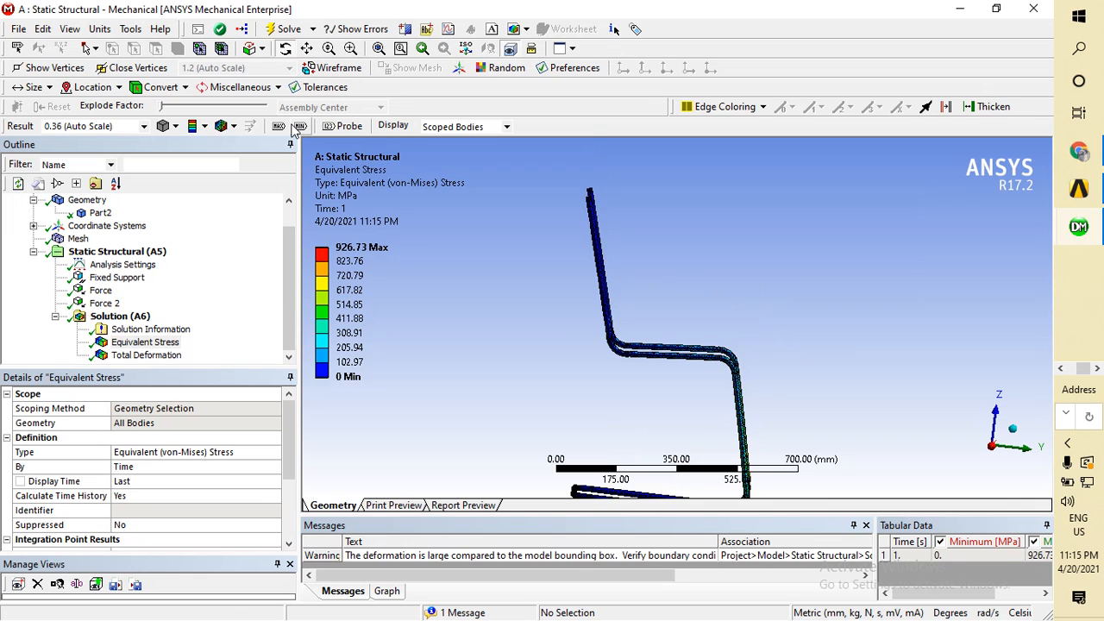
left_click_drag(682, 340, 798, 338)
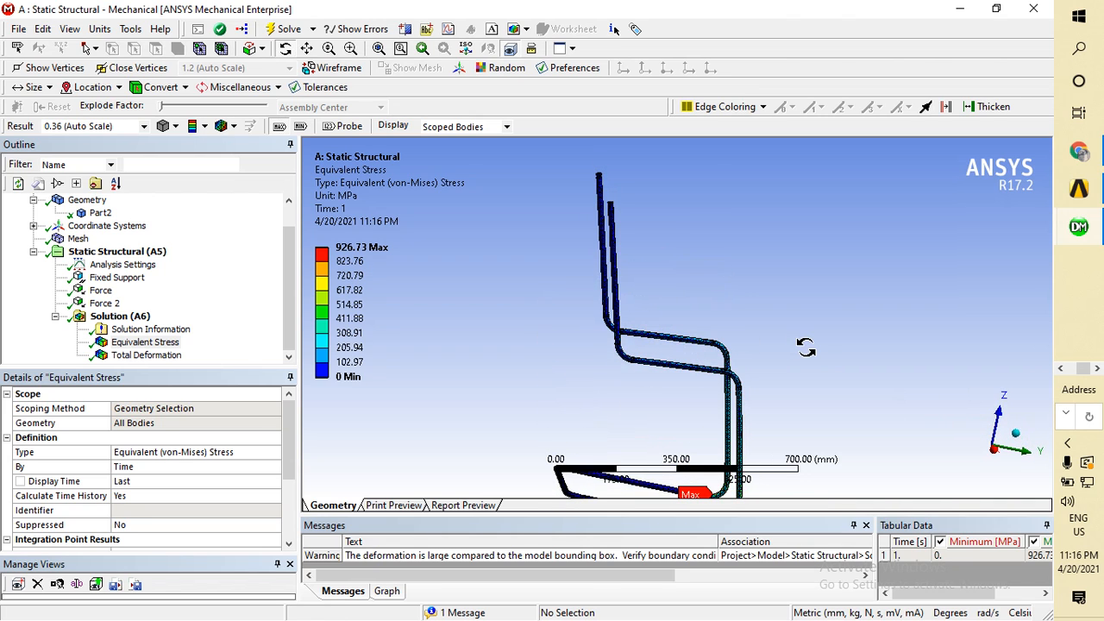
middle_click_drag(805, 335, 777, 221, "ctrl")
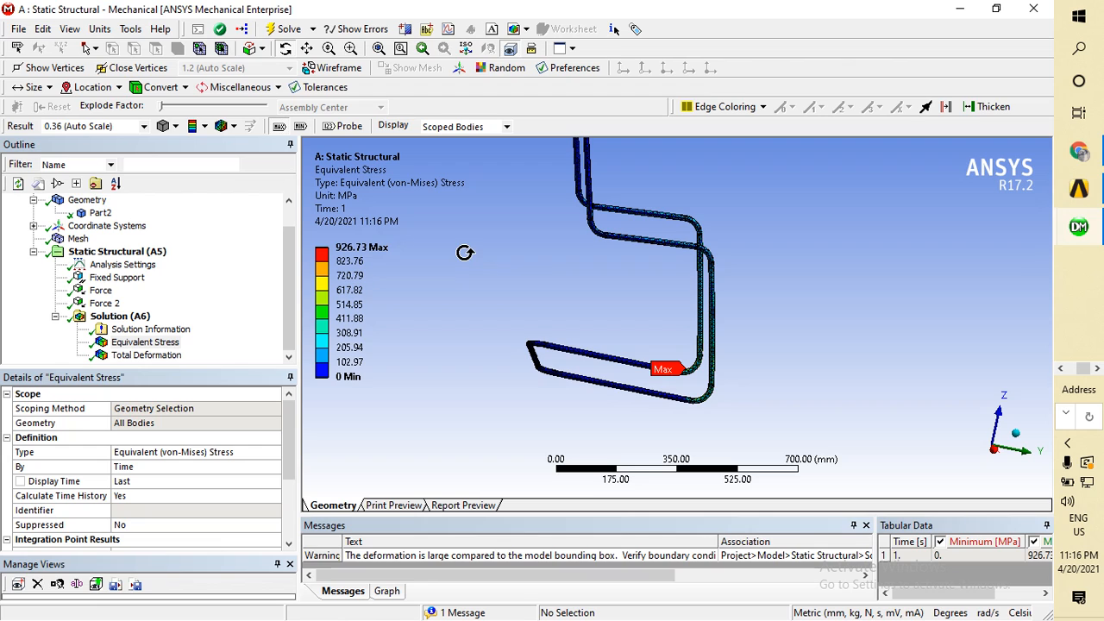
Step: Mark the minimum location on the total deformation result and compare the deformation and equivalent stress plots
left_click(146, 354)
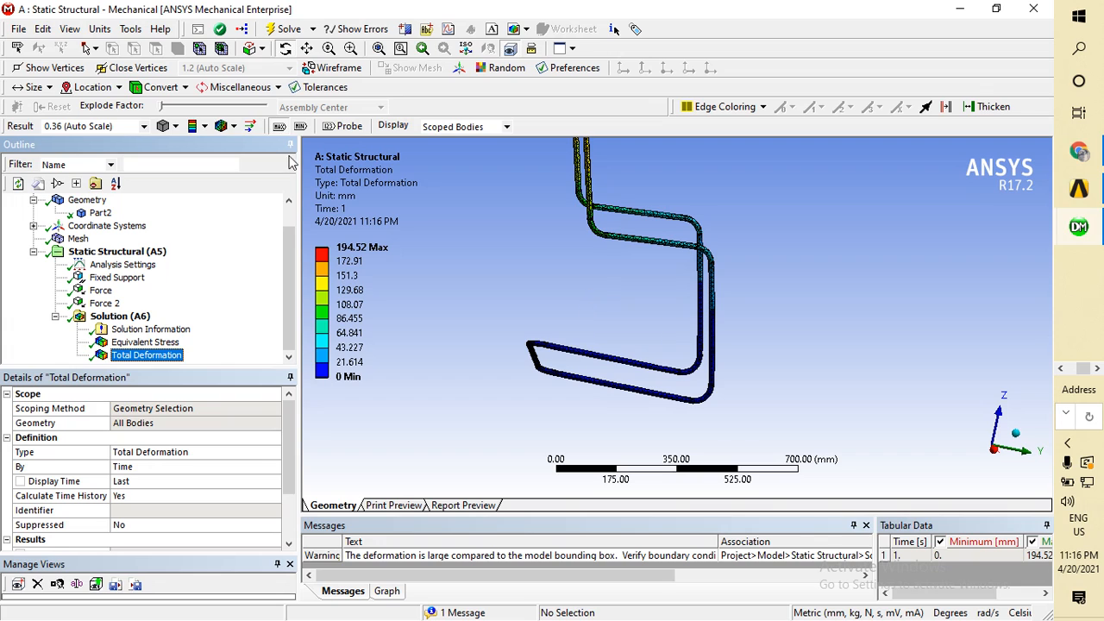
left_click(299, 126)
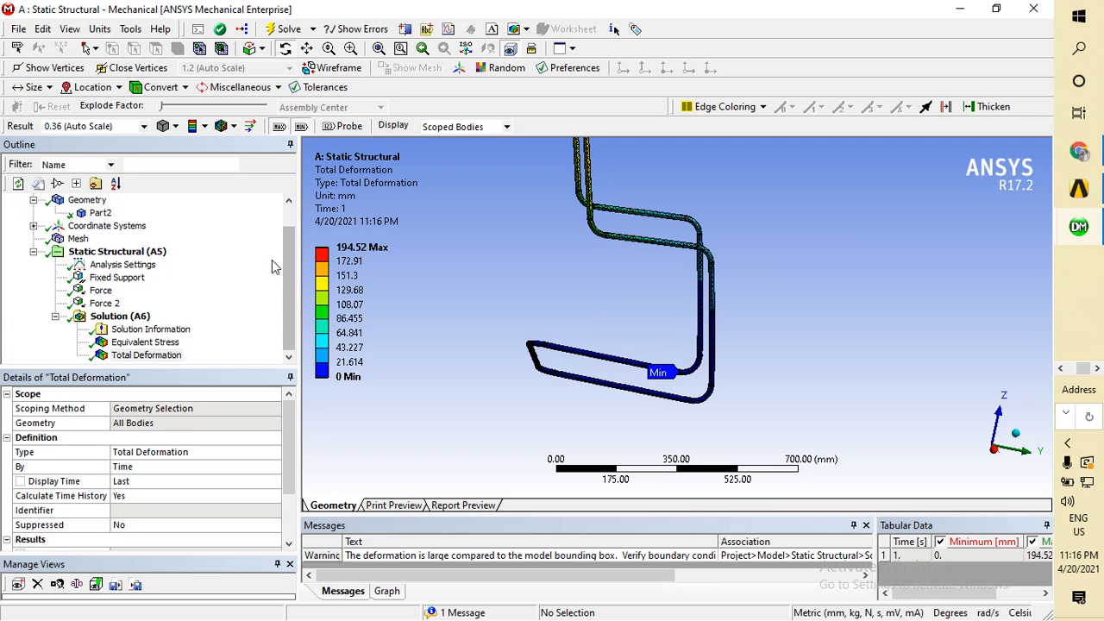
left_click(144, 342)
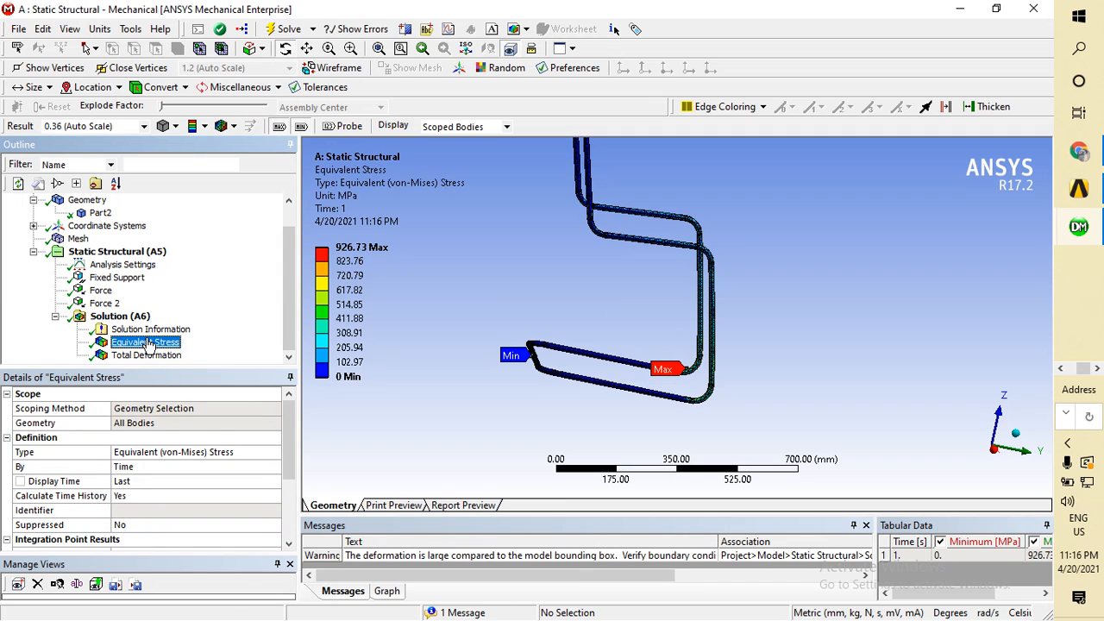
left_click(151, 355)
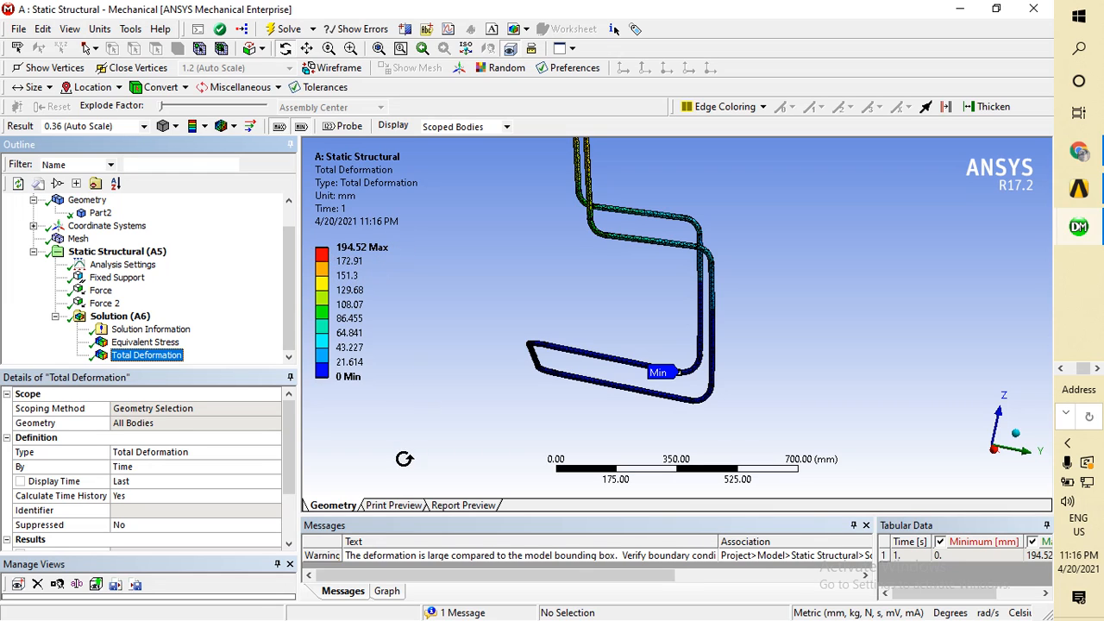
left_click_drag(466, 426, 473, 419)
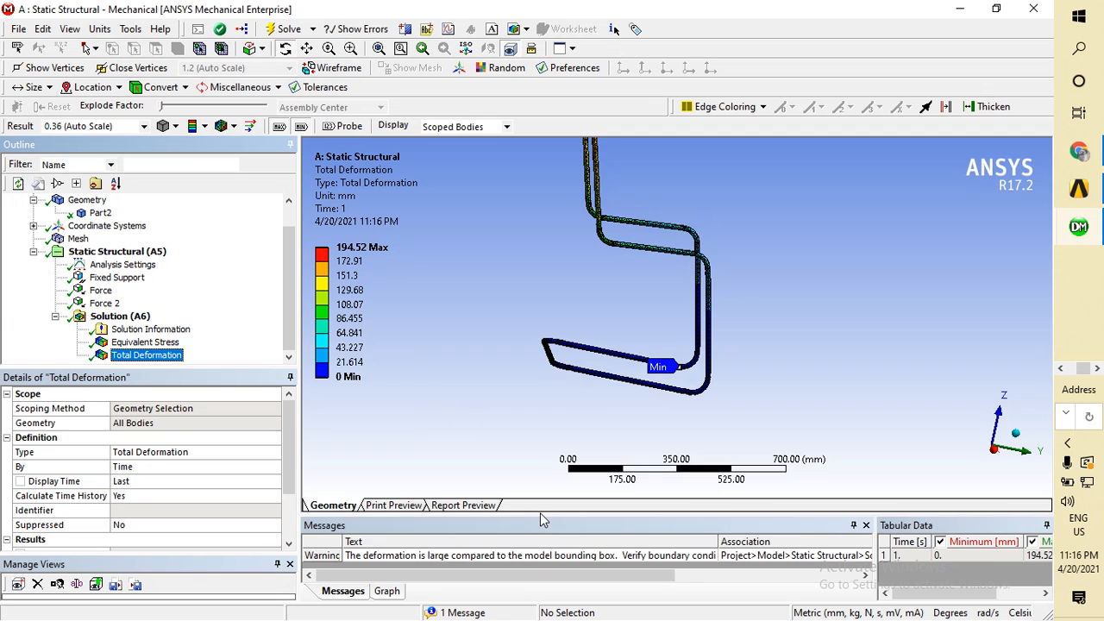
left_click_drag(542, 517, 541, 454)
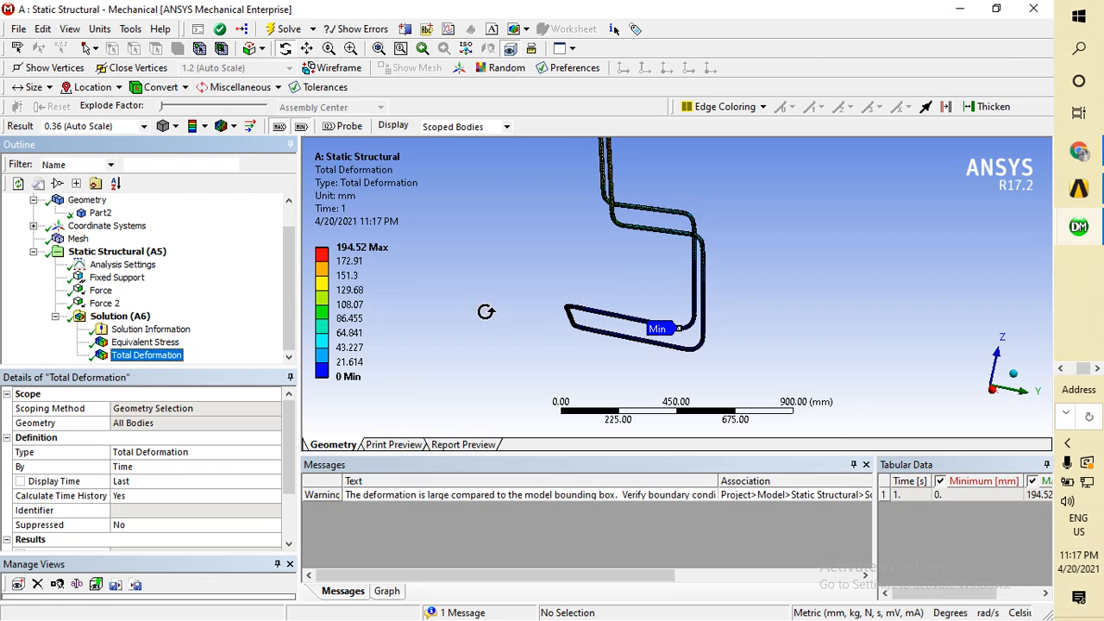
left_click(145, 342)
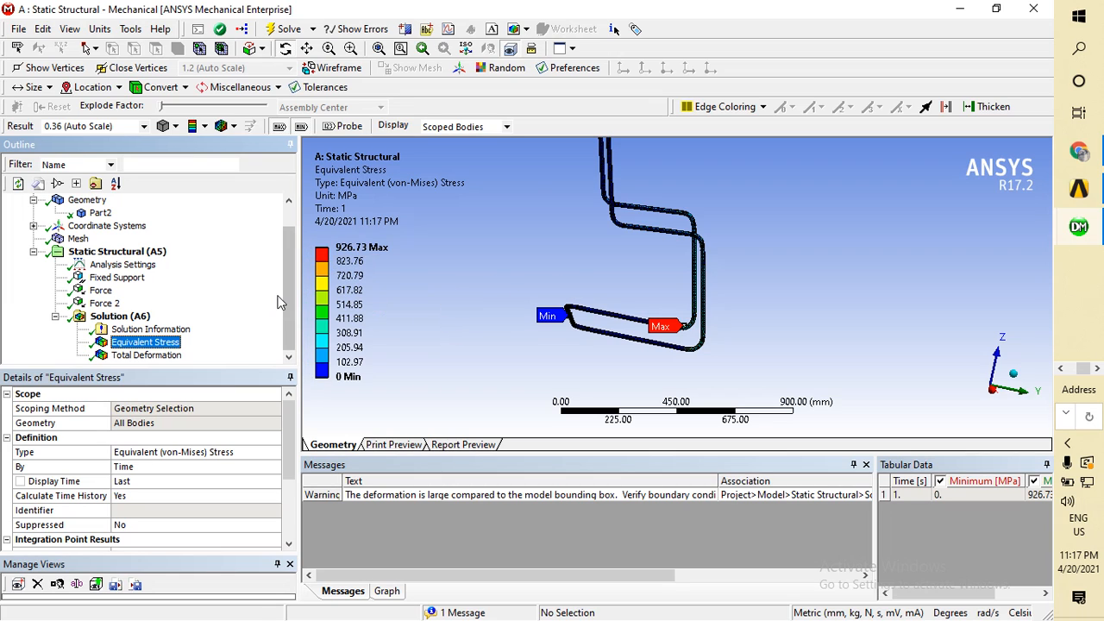
Step: Set the Z component of the seat force to -500 N
left_click(99, 294)
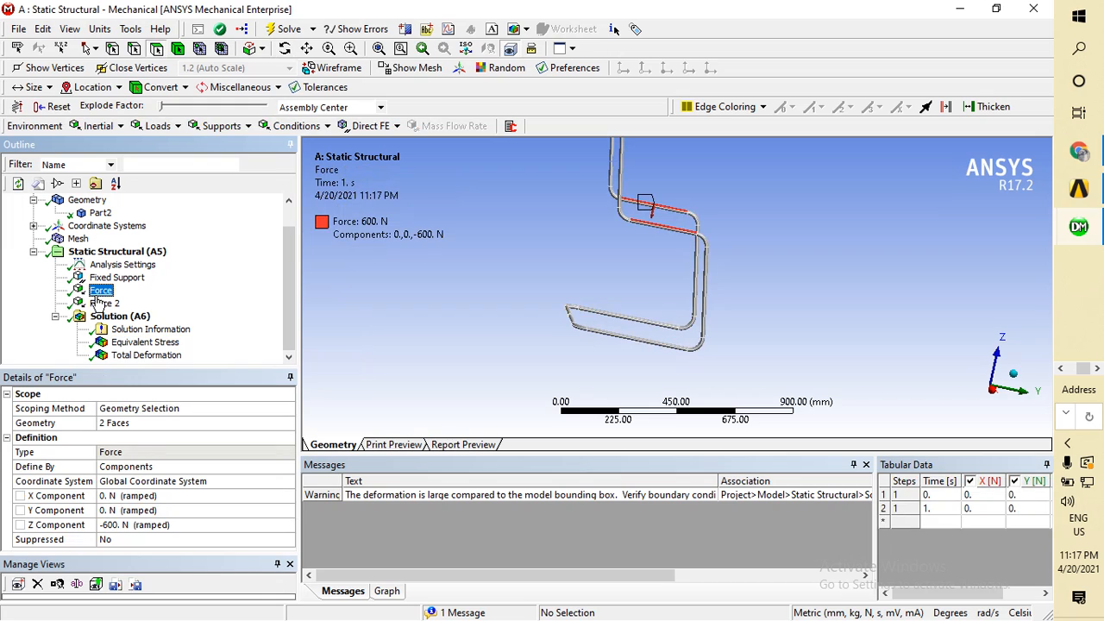
left_click(125, 524)
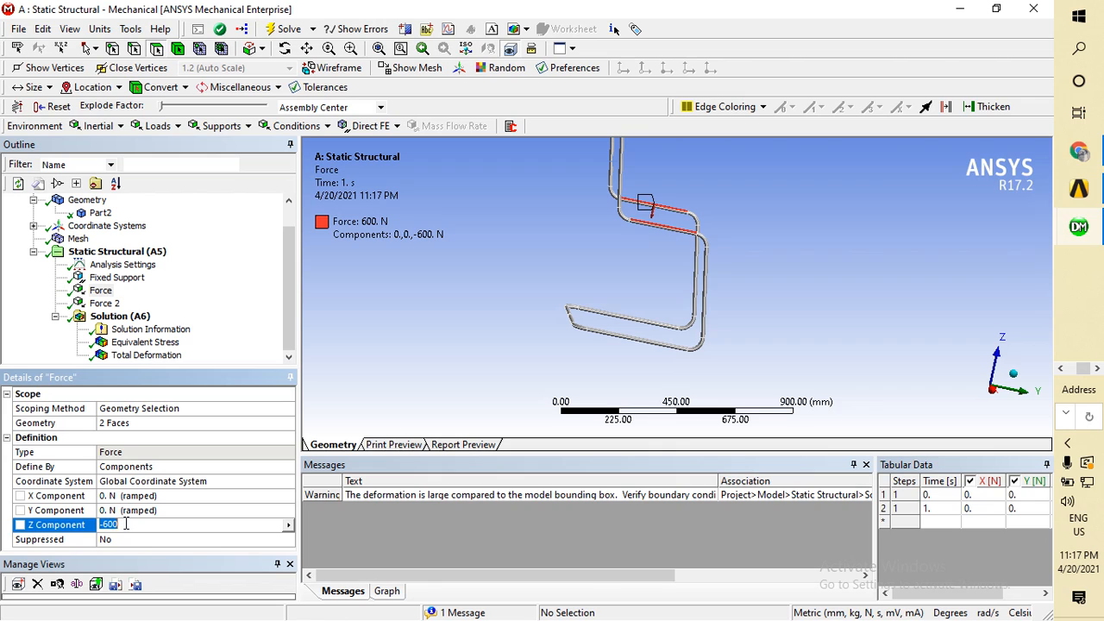
left_click(128, 521)
key("BackSpace")
key("BackSpace")
key("BackSpace")
type("500")
left_click(207, 229)
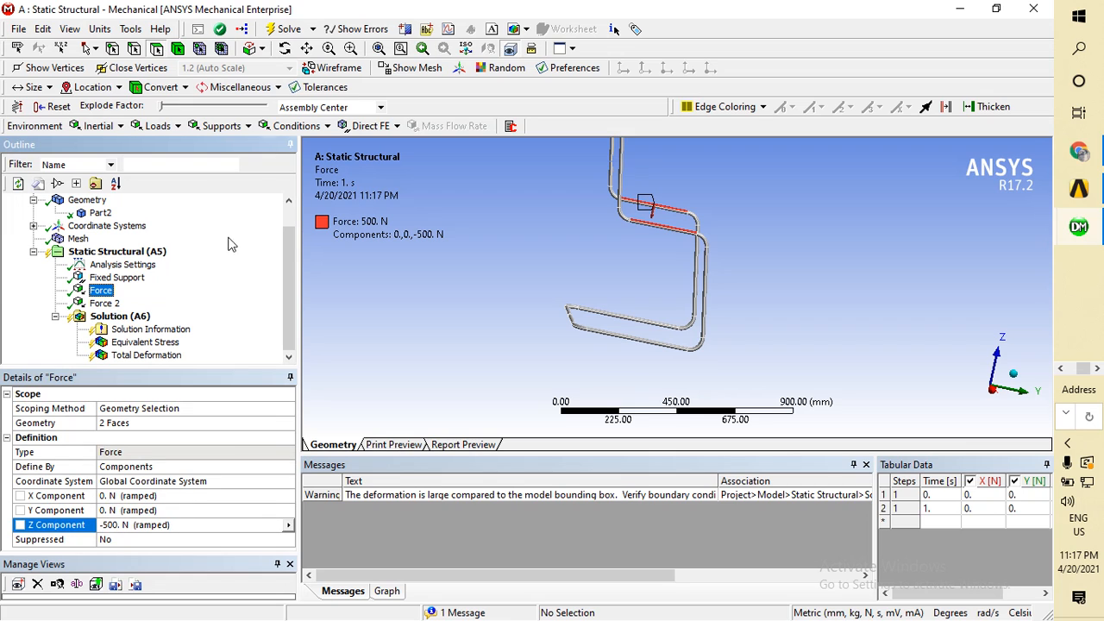
Step: Solve the analysis again with the changed seat force and display the equivalent stress result
left_click(290, 30)
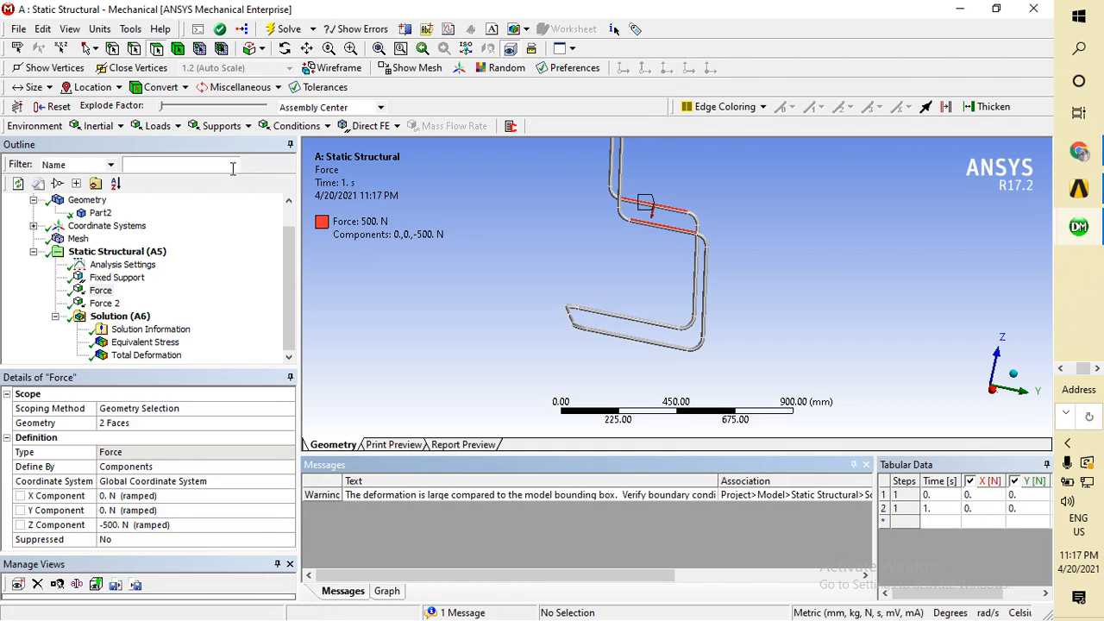
left_click(169, 346)
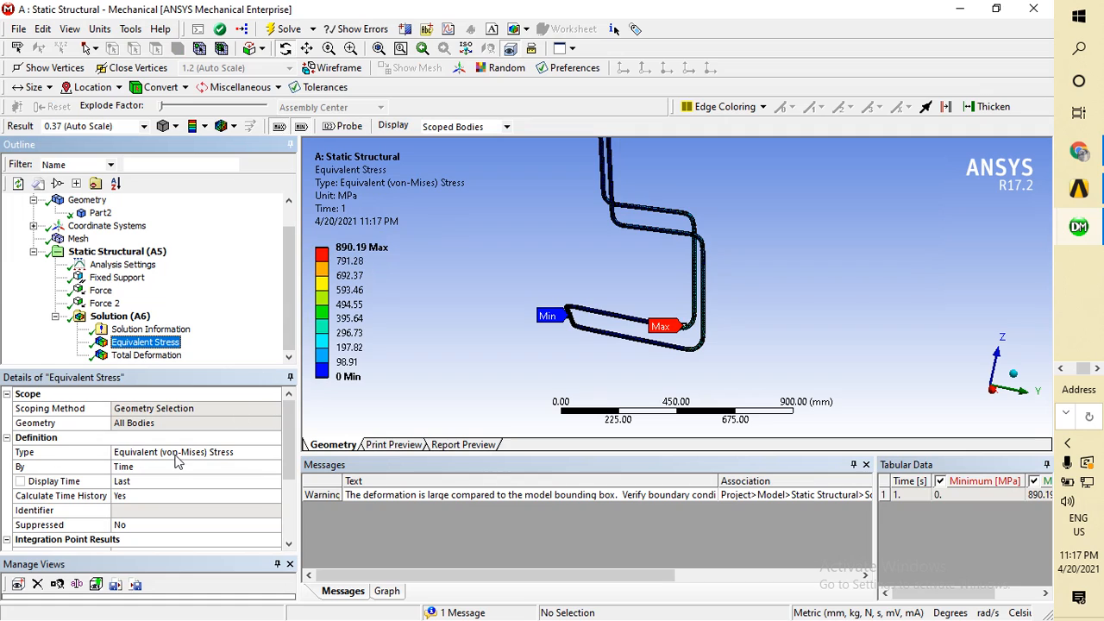
Step: Set the Y component of the backrest force (Force 2) to -500 N
left_click(104, 305)
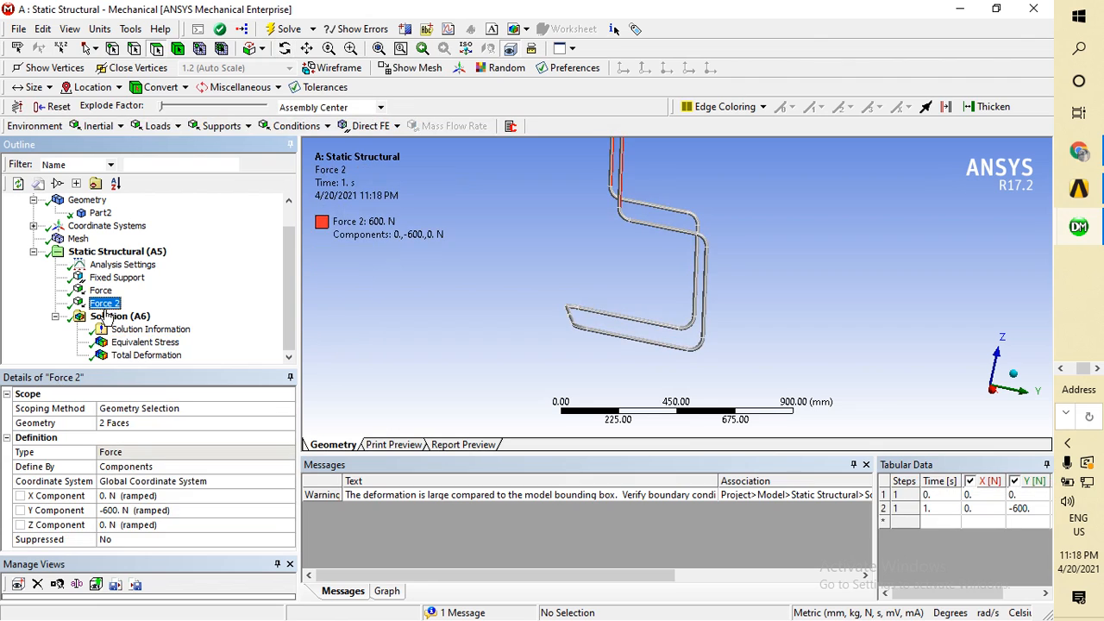
left_click(126, 510)
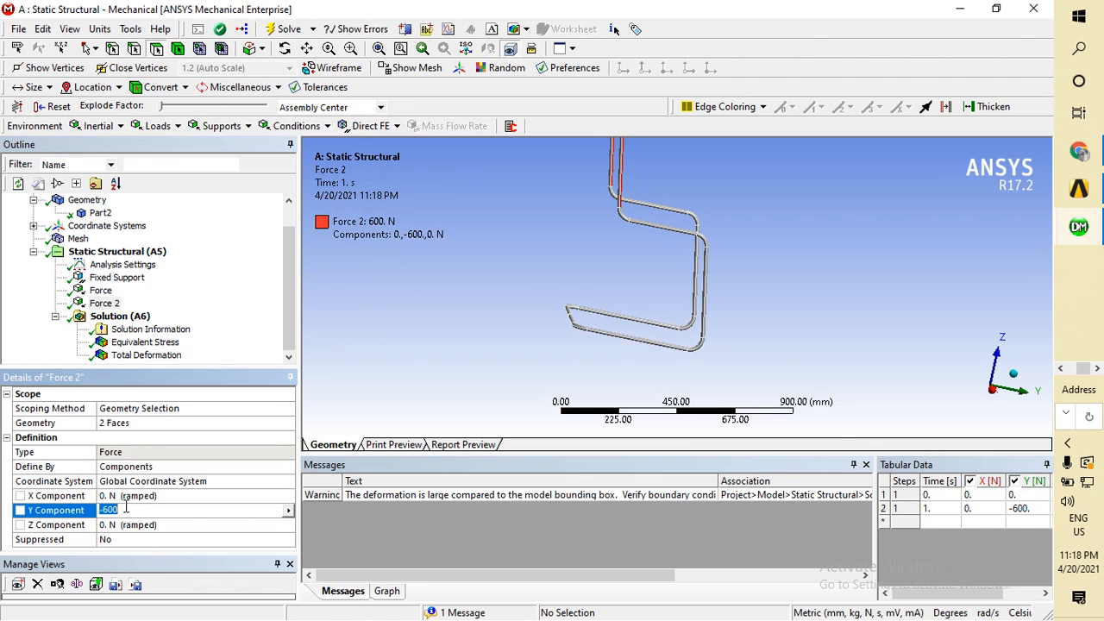
left_click(127, 509)
key("BackSpace")
key("BackSpace")
key("BackSpace")
type("500")
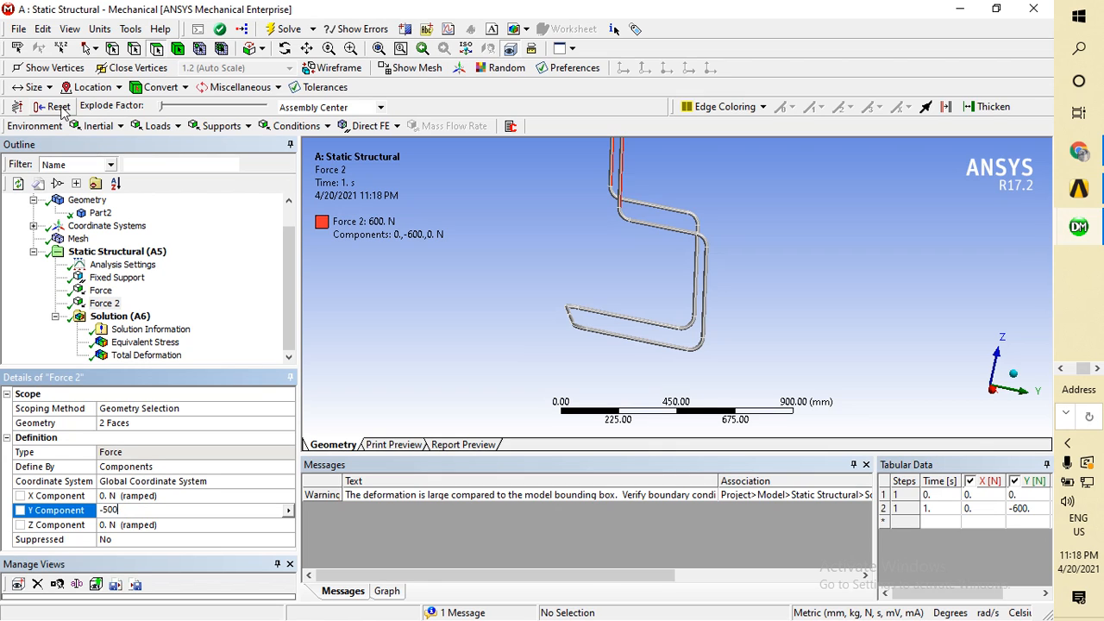
Step: Solve the analysis with the changed backrest force and display the equivalent stress result
left_click(285, 29)
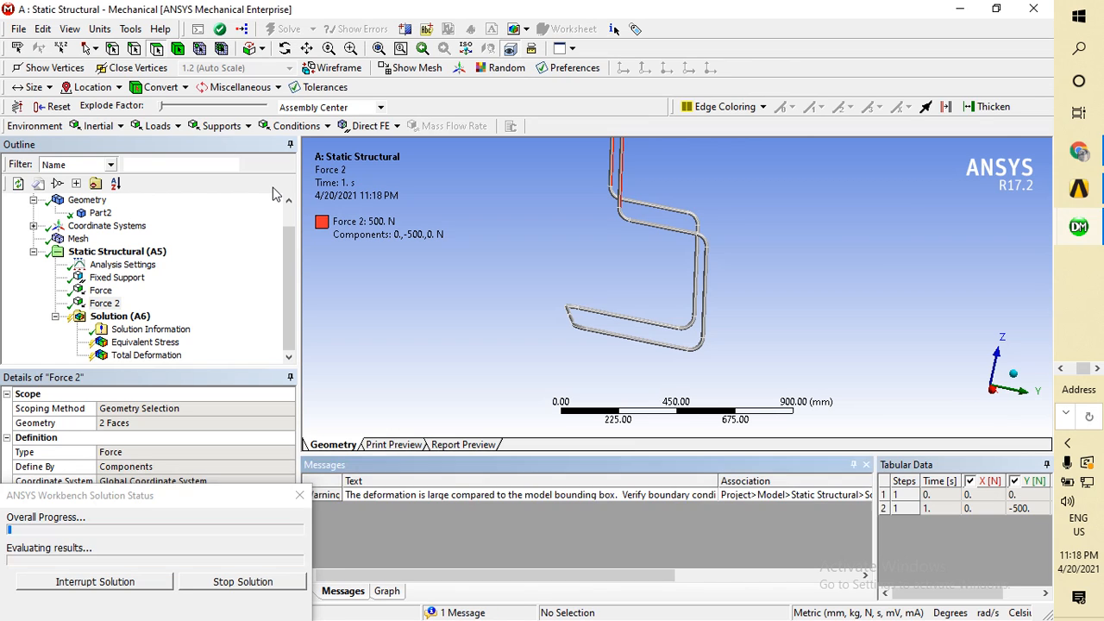
left_click(137, 342)
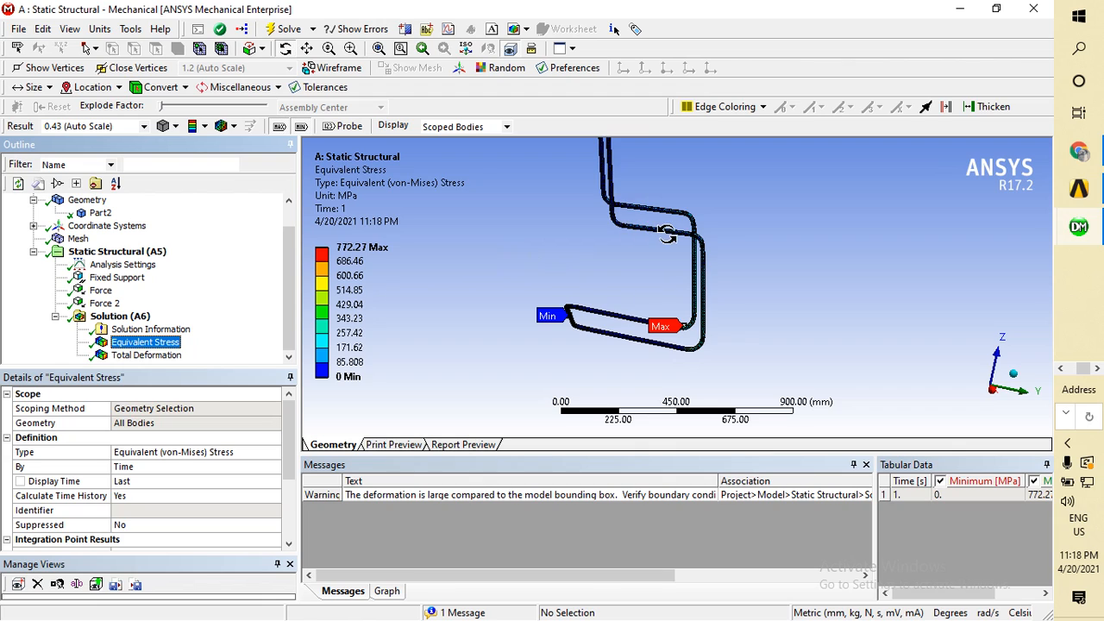
scroll(226, 493, "down", 1)
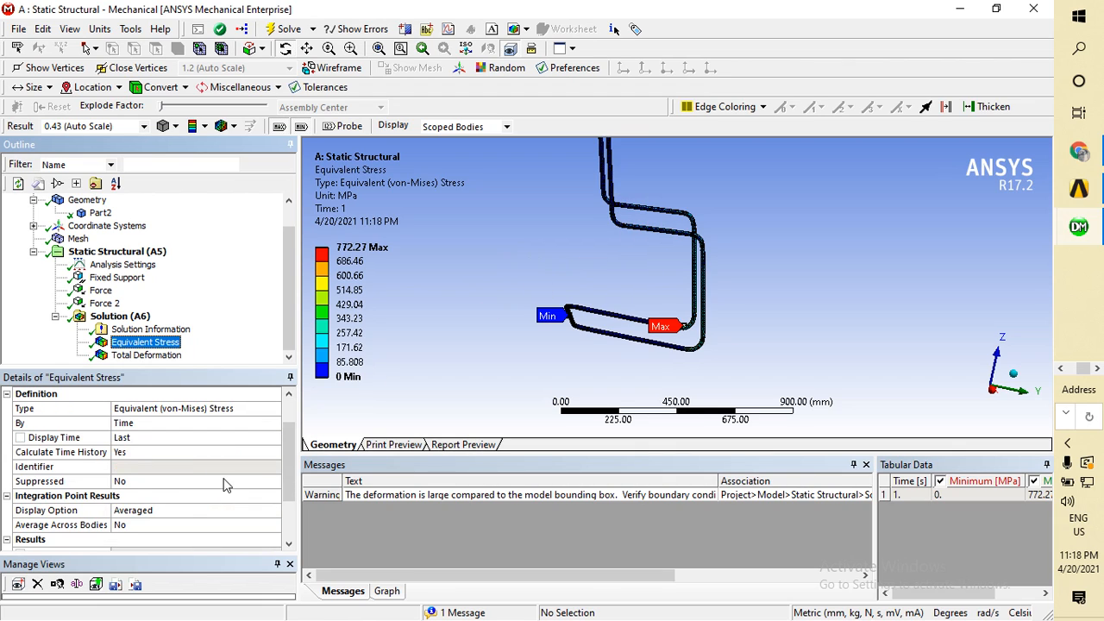
Step: Set the Z component of the seat force to -200 N
left_click(108, 306)
left_click(101, 291)
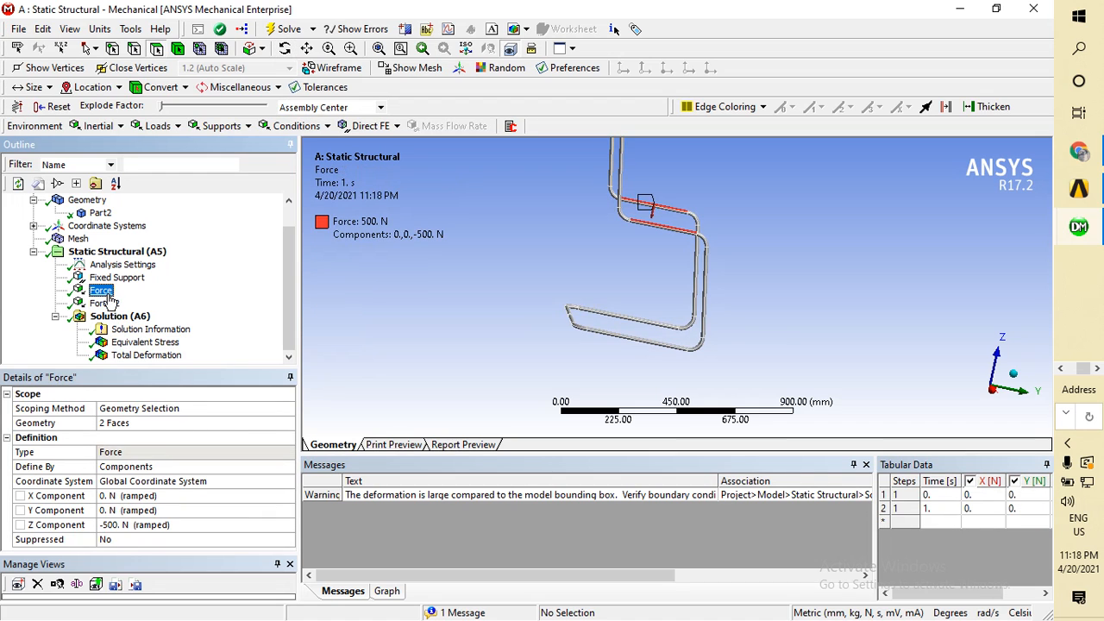
left_click(129, 525)
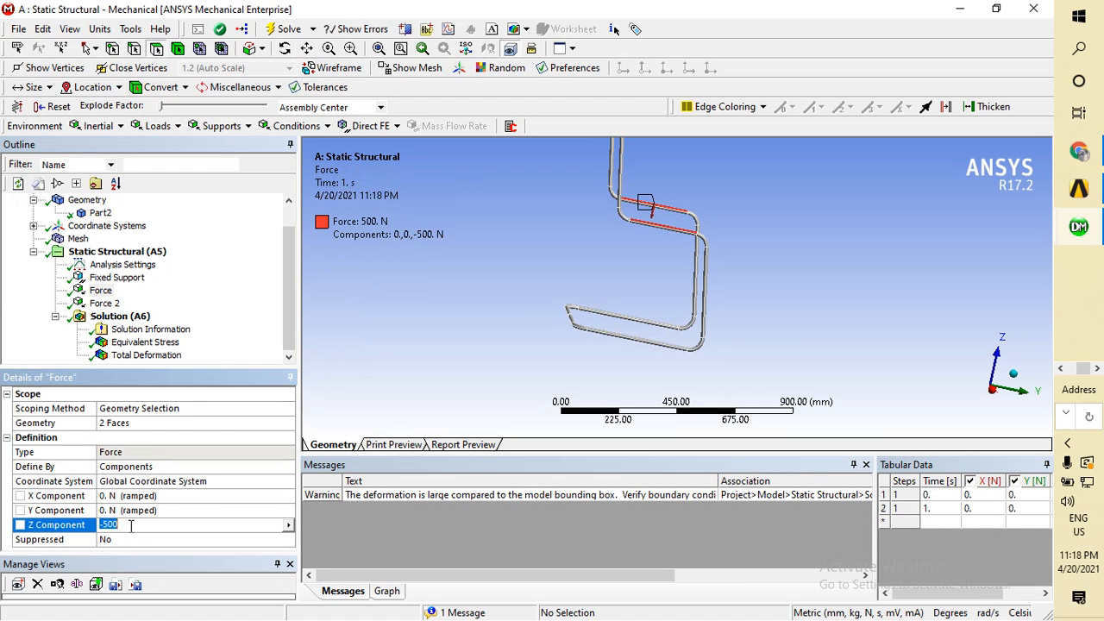
left_click(127, 525)
key("BackSpace")
key("BackSpace")
key("BackSpace")
type("200")
Step: Set the Y component of the backrest force (Force 2) to -200 N
left_click(102, 306)
left_click(122, 511)
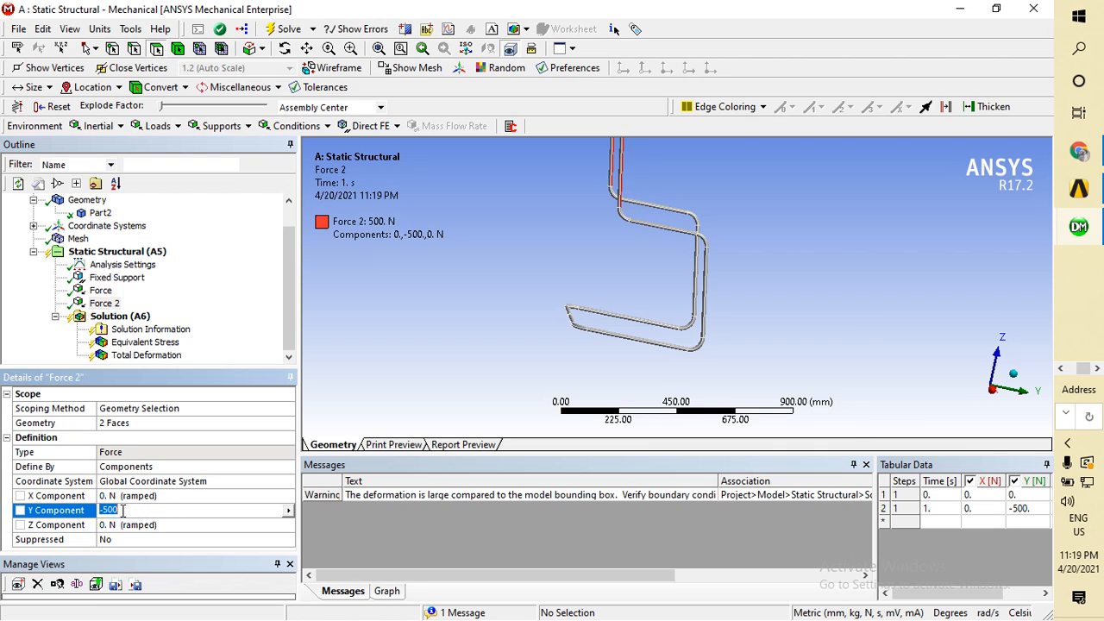
left_click(122, 509)
key("BackSpace")
key("BackSpace")
key("BackSpace")
type("200")
Step: Set the Z component of the seat force back to -500 N
left_click(101, 290)
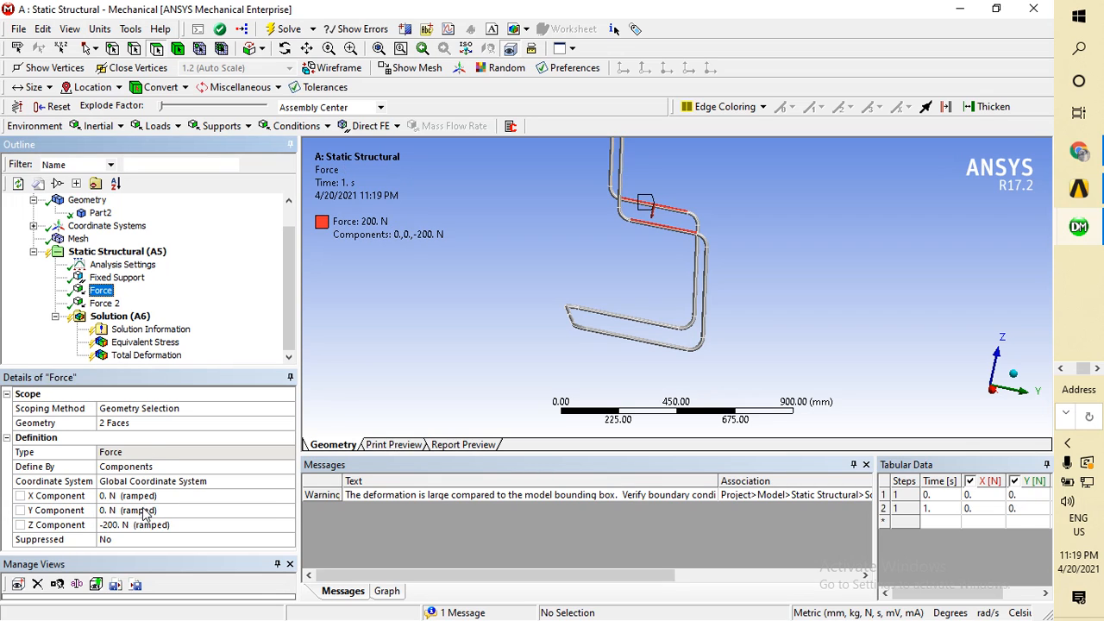
left_click(127, 526)
left_click(125, 524)
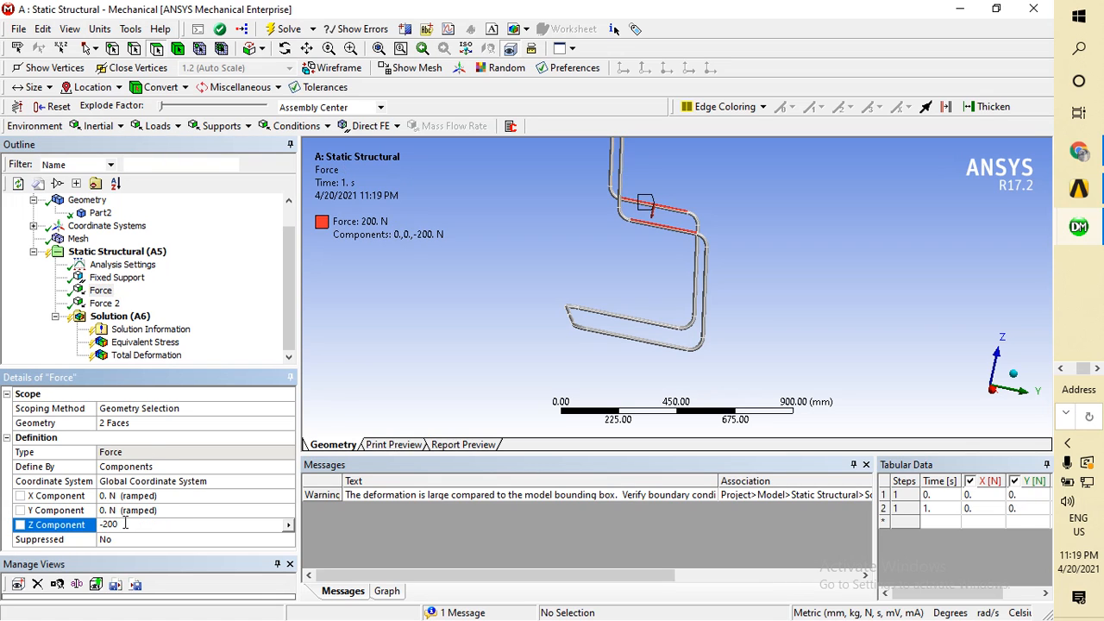
key("BackSpace")
key("BackSpace")
key("BackSpace")
type("500")
key("Return")
Step: Solve the analysis for the -500 N seat and -200 N backrest forces and display the equivalent stress
left_click(282, 36)
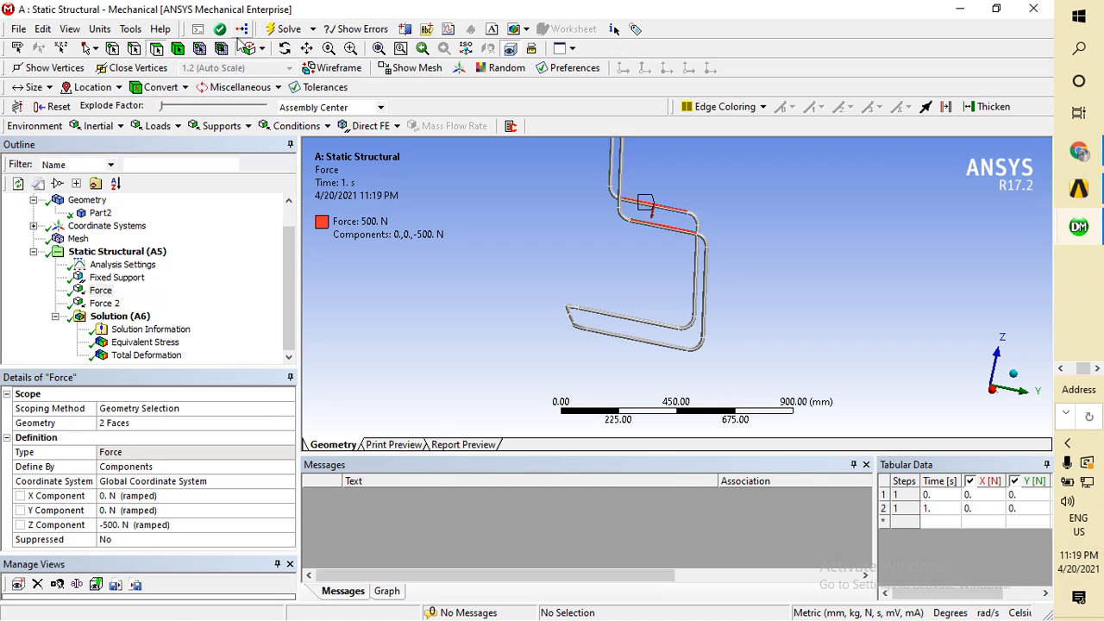
left_click(131, 343)
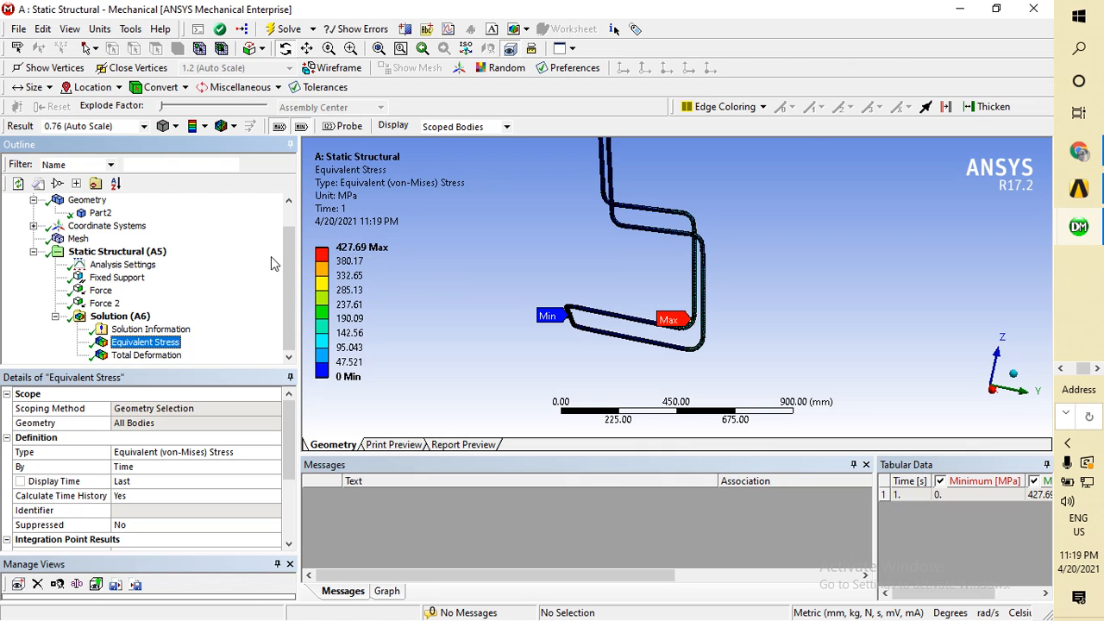
Step: Set the Z component of the seat force to -450 N
left_click(102, 292)
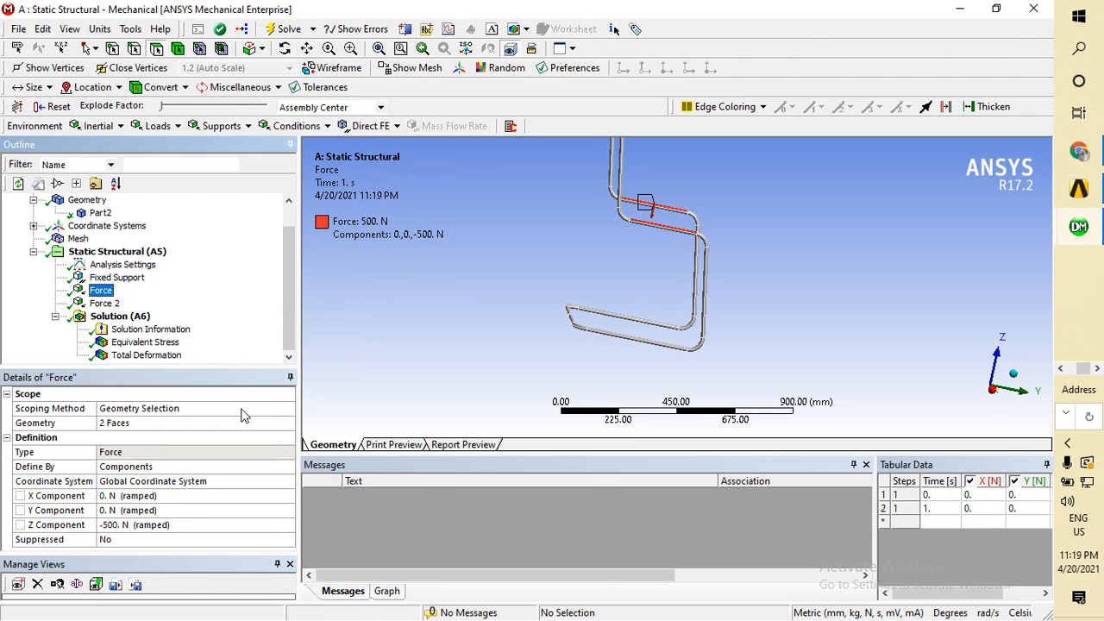
left_click(120, 524)
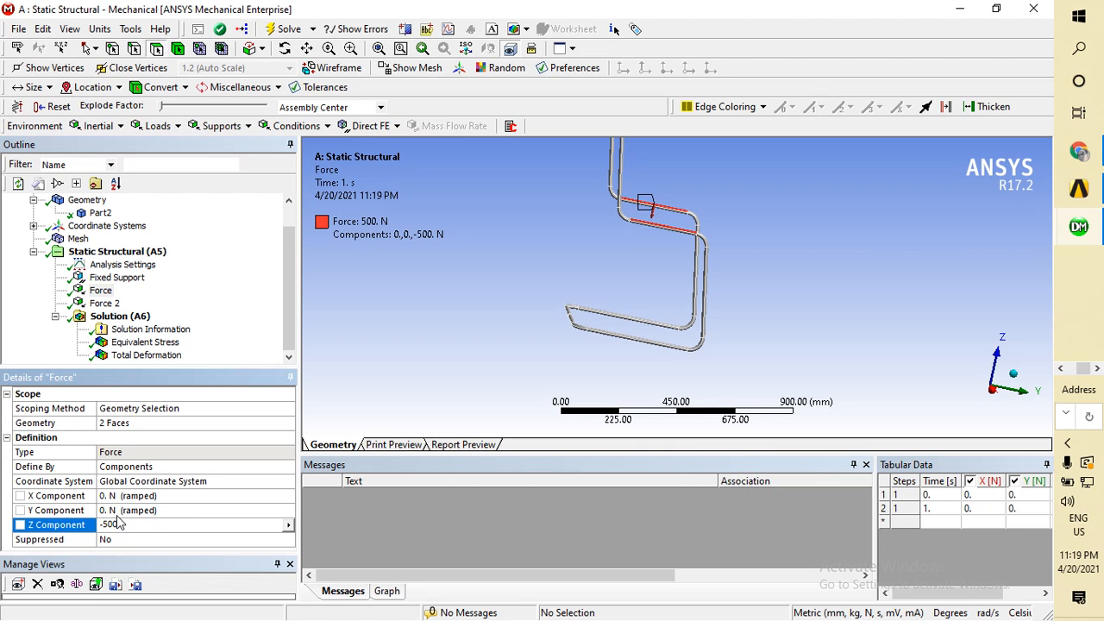
key("BackSpace")
key("BackSpace")
key("BackSpace")
type("450")
Step: Set the Y component of the backrest force (Force 2) to -150 N
left_click(105, 304)
left_click(121, 510)
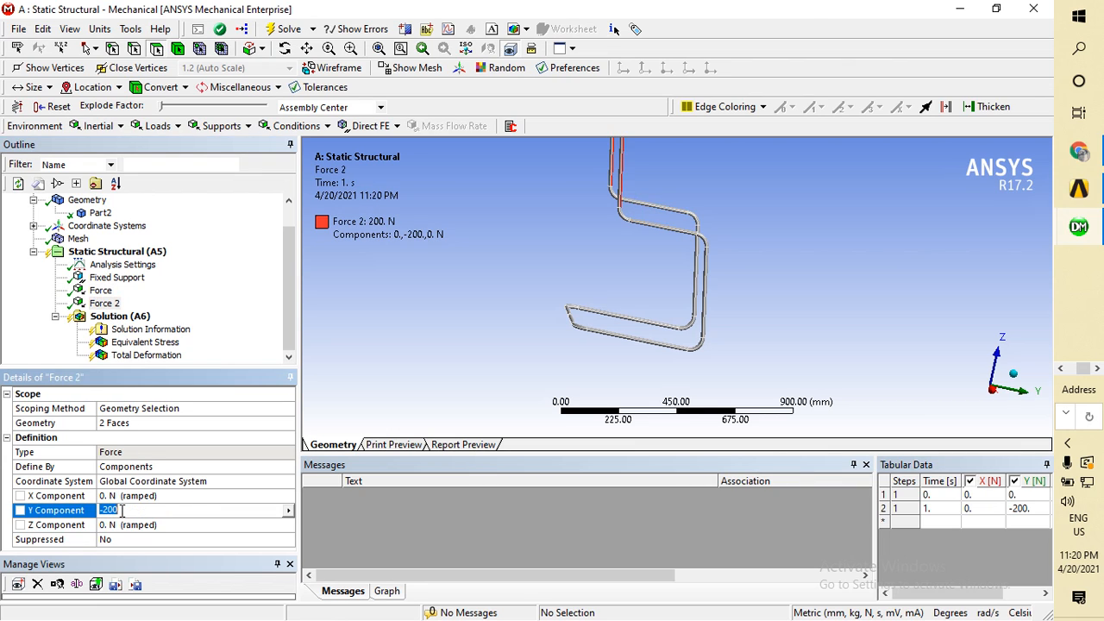
left_click(122, 509)
key("BackSpace")
key("BackSpace")
type("1")
left_click(212, 276)
Step: Solve the analysis for the -450 N seat and -150 N backrest forces and display the equivalent stress
left_click(285, 25)
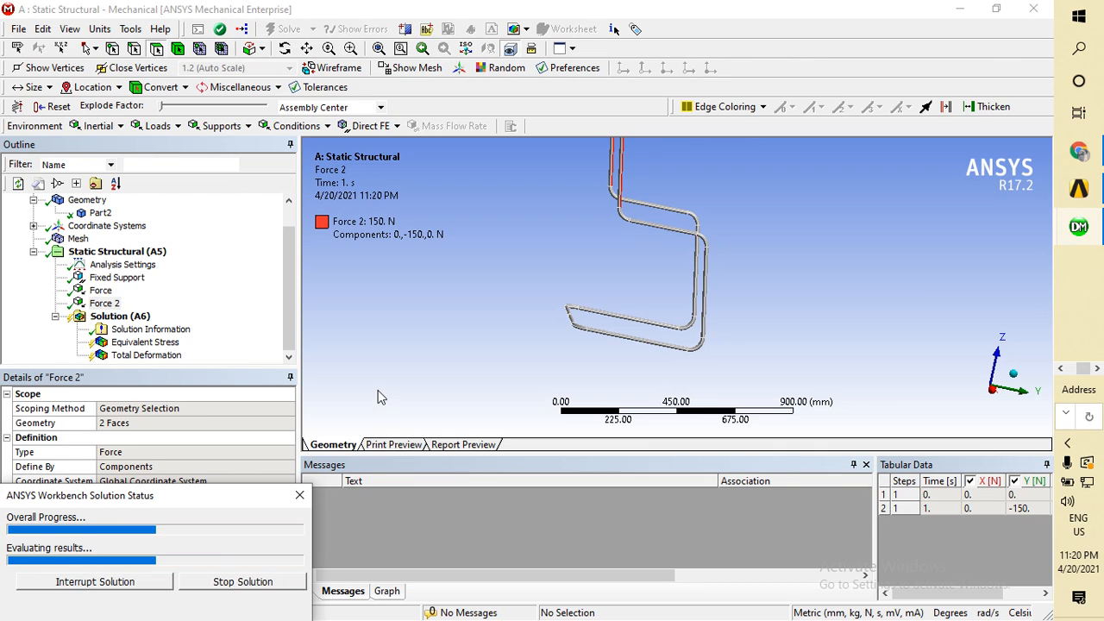
left_click(137, 343)
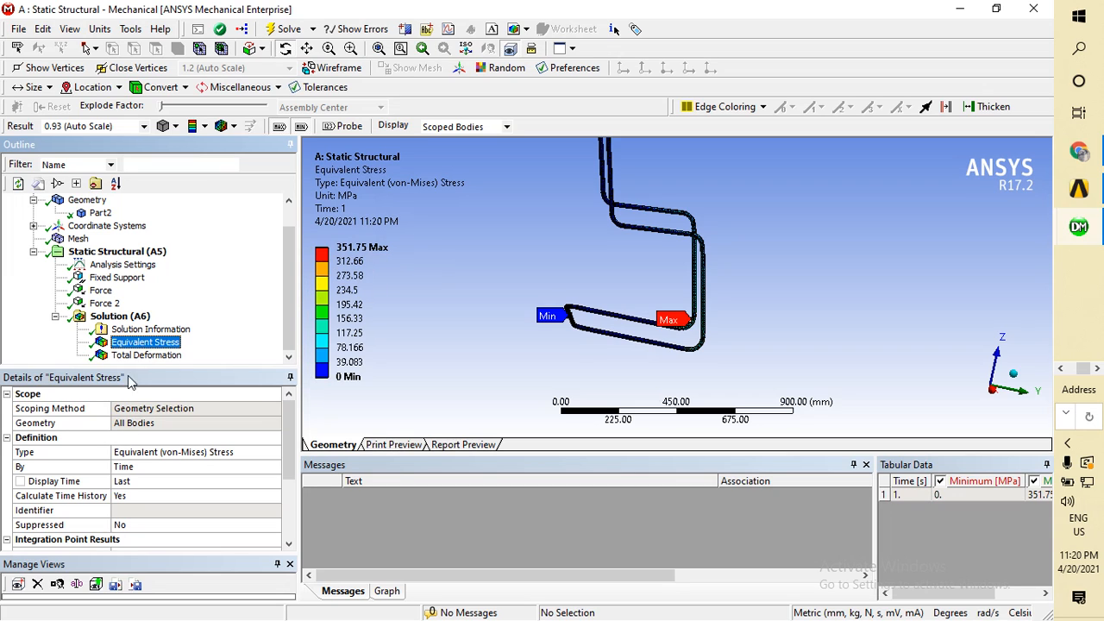
Step: Set the seat force's Z component to -400 N and the backrest force's Y component to -100 N
left_click(104, 291)
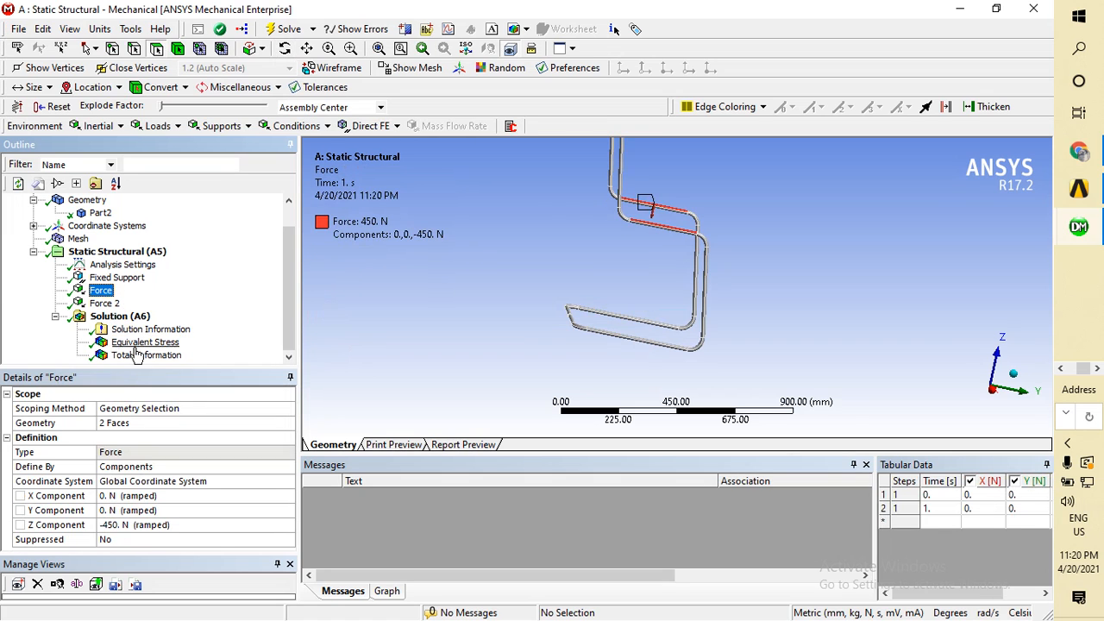
left_click(119, 523)
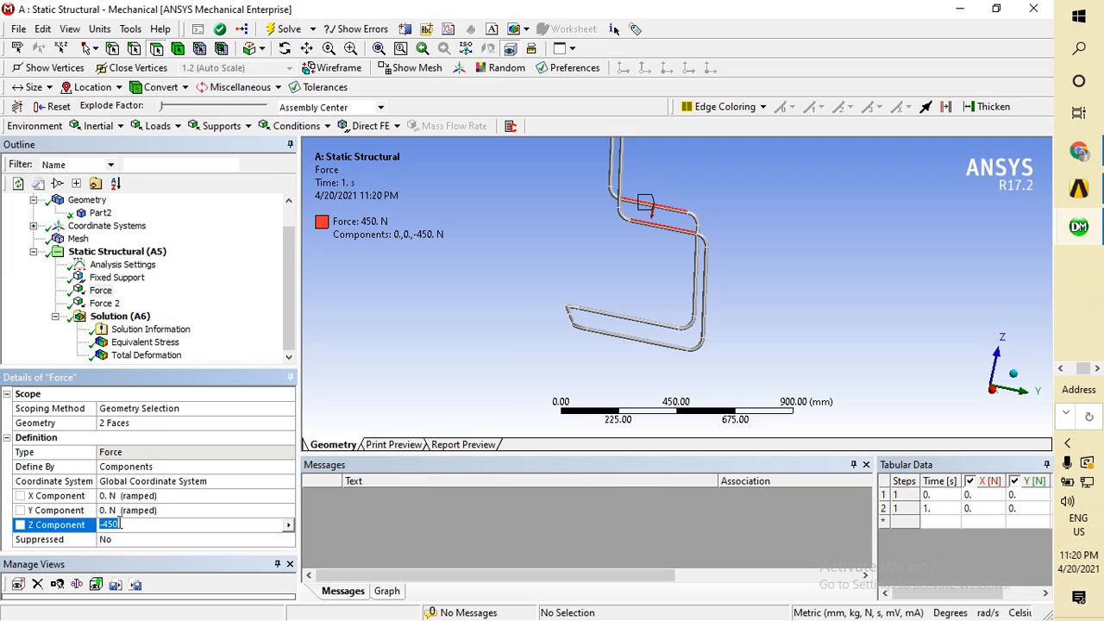
left_click(119, 523)
key("BackSpace")
key("BackSpace")
type("00")
left_click(105, 303)
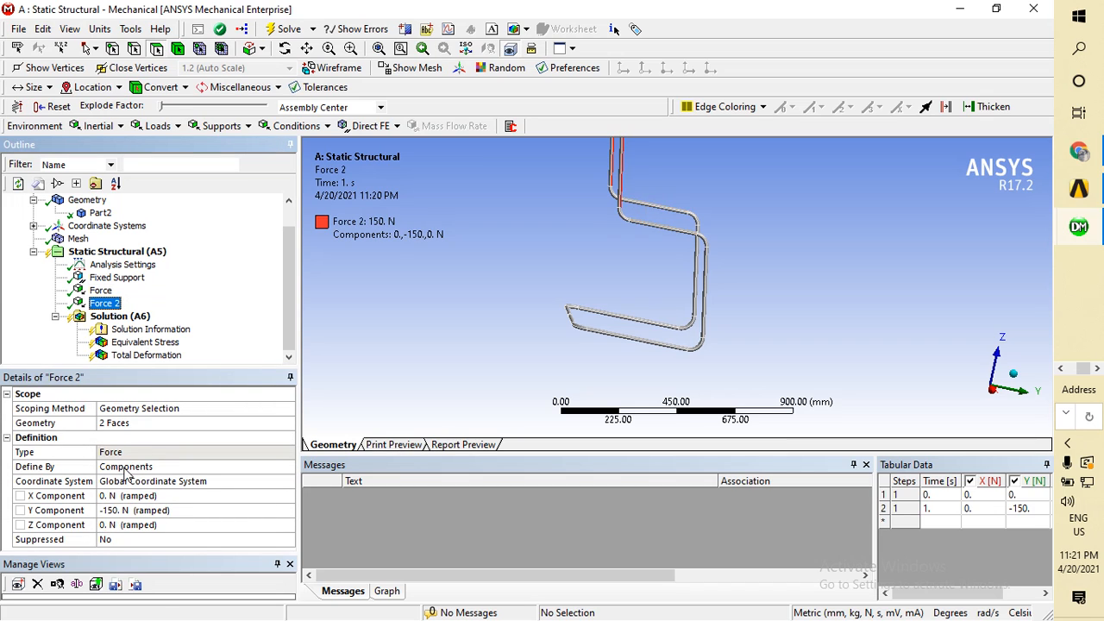
left_click(125, 509)
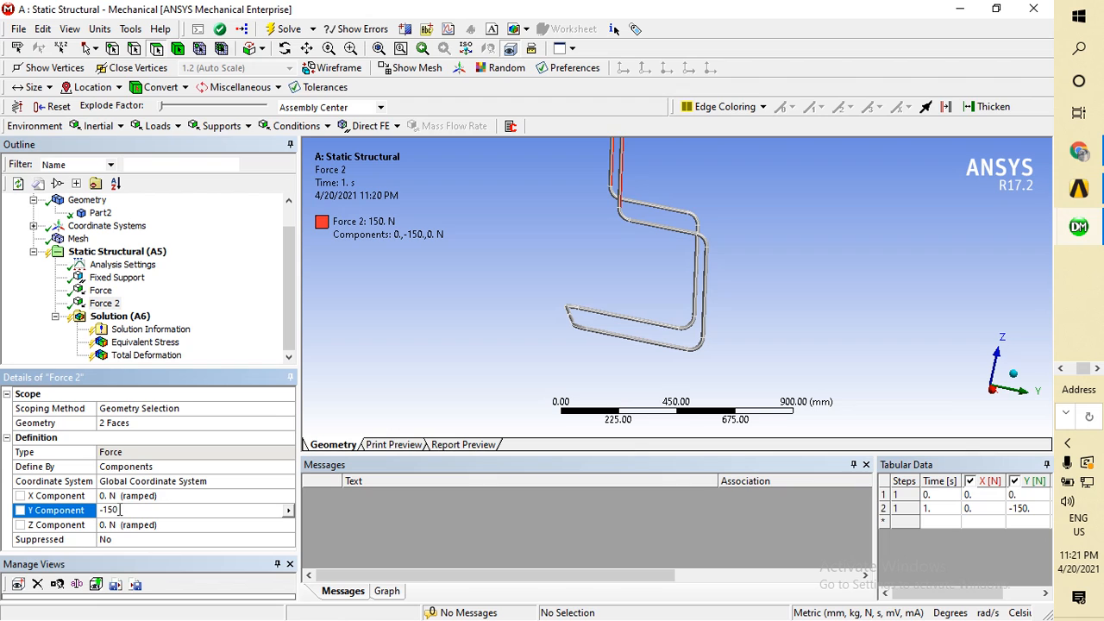
type("-100")
Step: Solve the analysis for the -400 N seat and -100 N backrest forces and display the equivalent stress
left_click(275, 30)
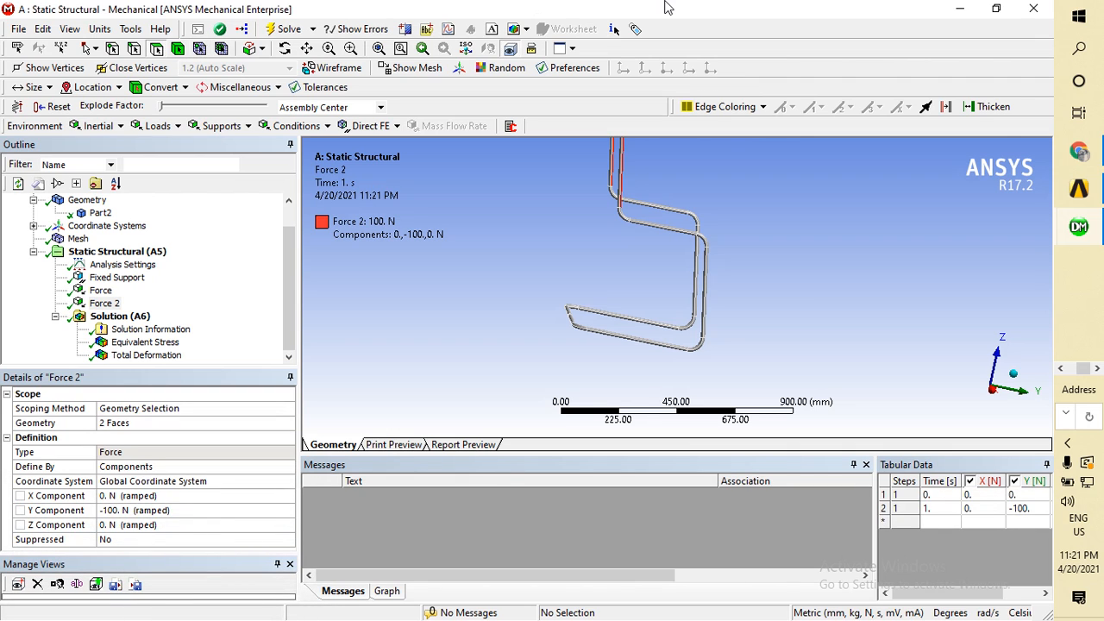
left_click(160, 343)
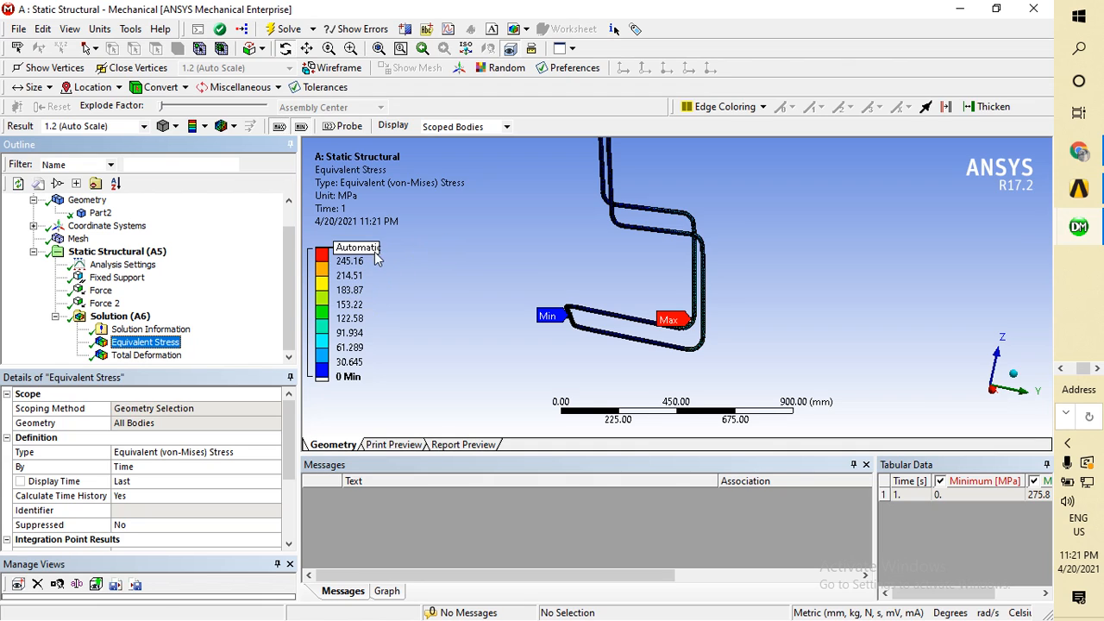
Step: Set the seat force's Z component to -390 N and the backrest force's Y component to -90 N
left_click(101, 290)
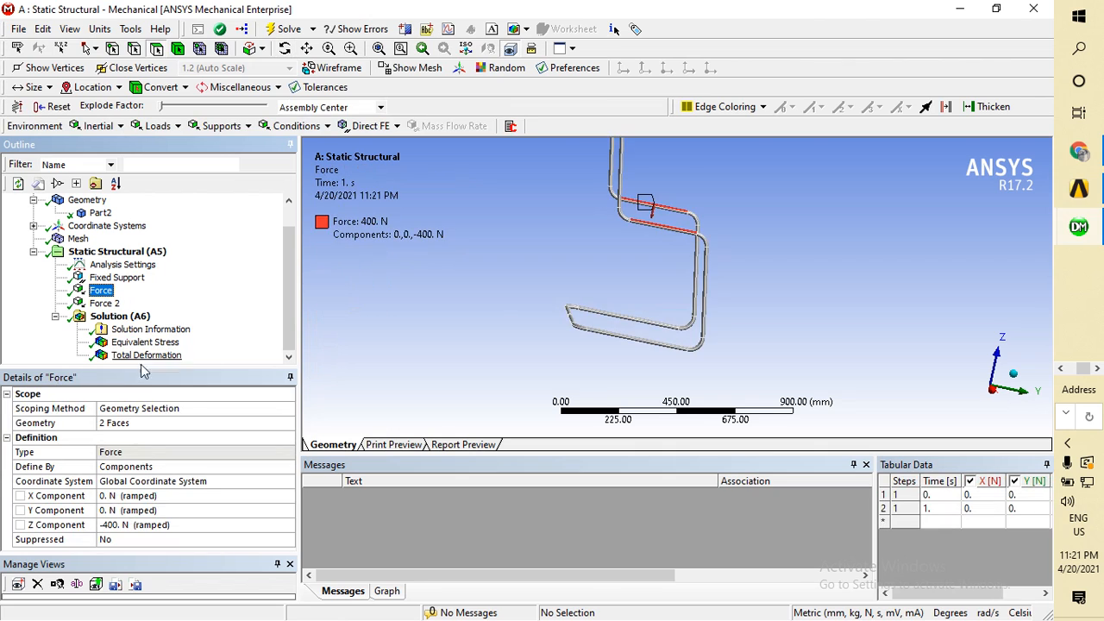
left_click(127, 524)
left_click(129, 524)
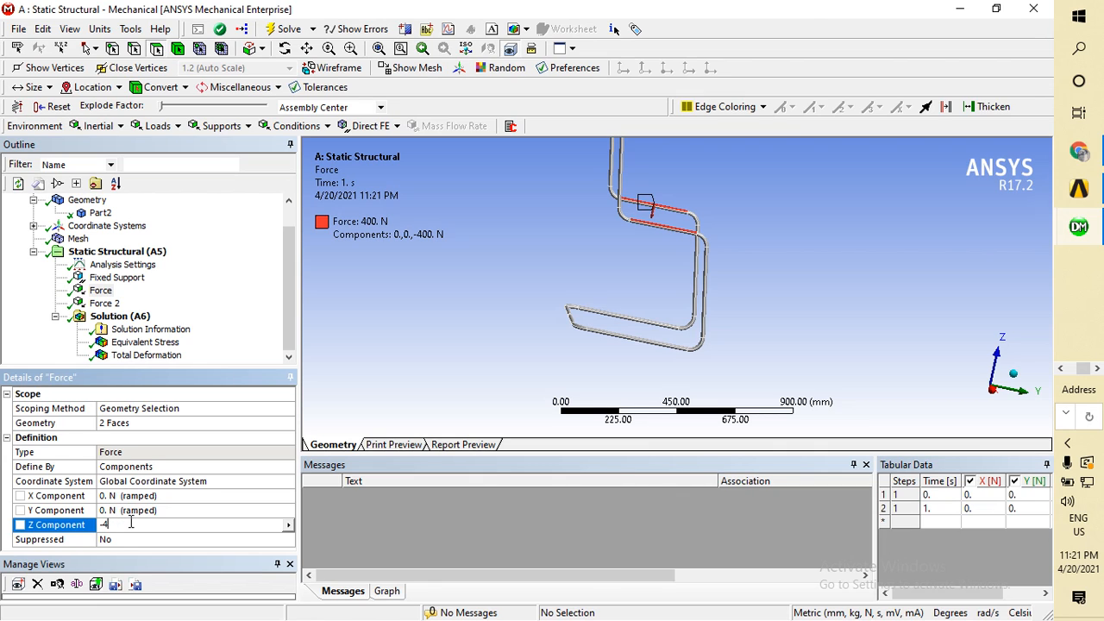
type("390")
left_click(104, 302)
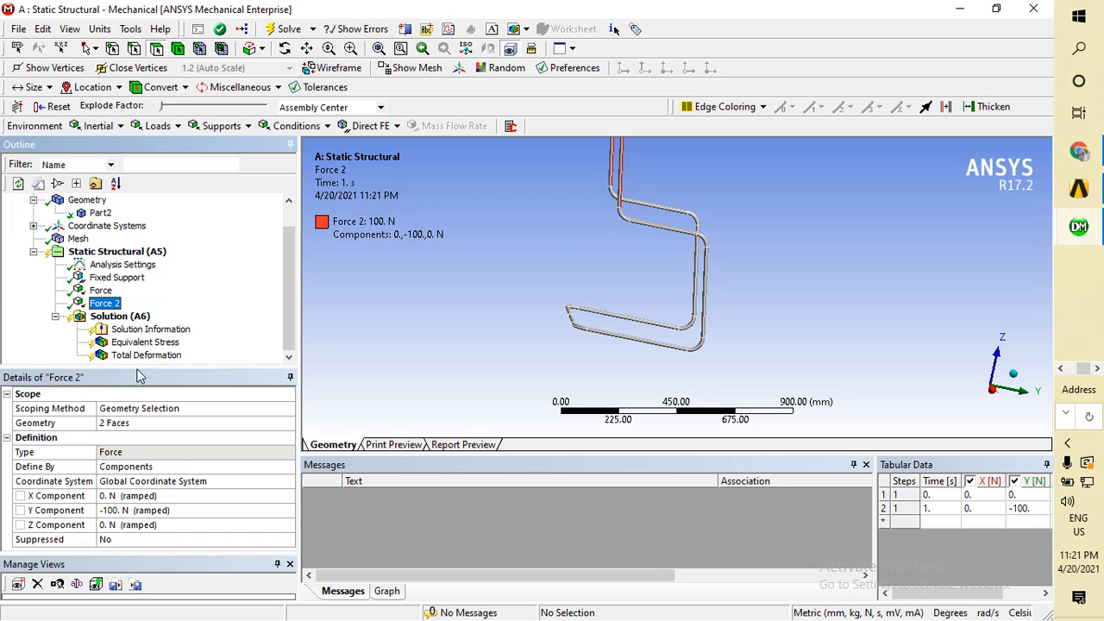
left_click(120, 510)
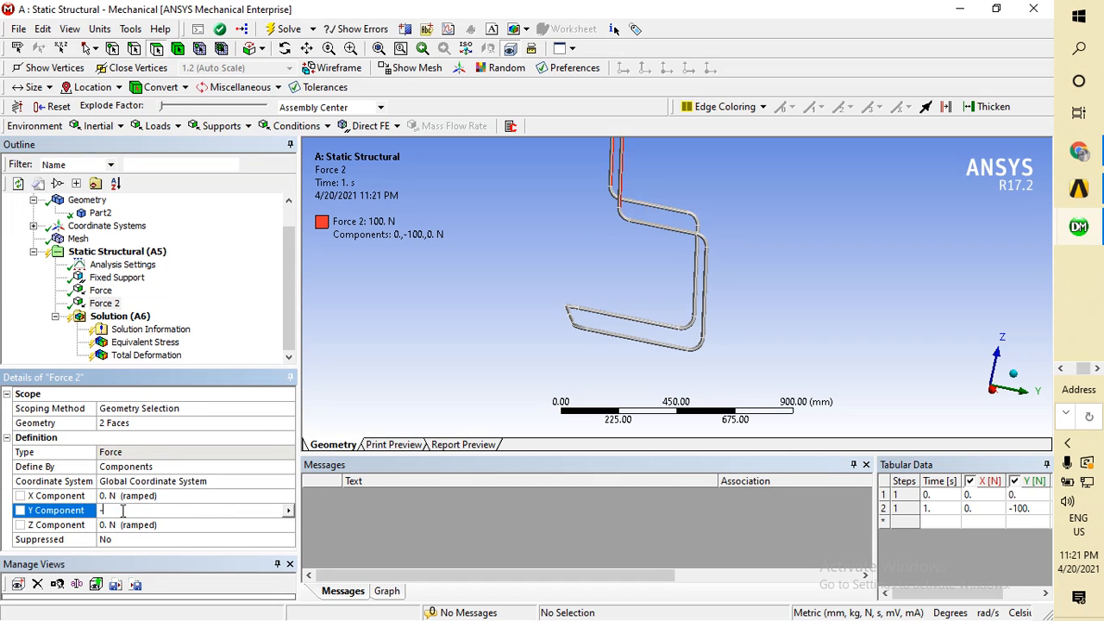
type("90")
Step: Solve the analysis for the -390 N seat and -90 N backrest forces and display the equivalent stress
left_click(286, 28)
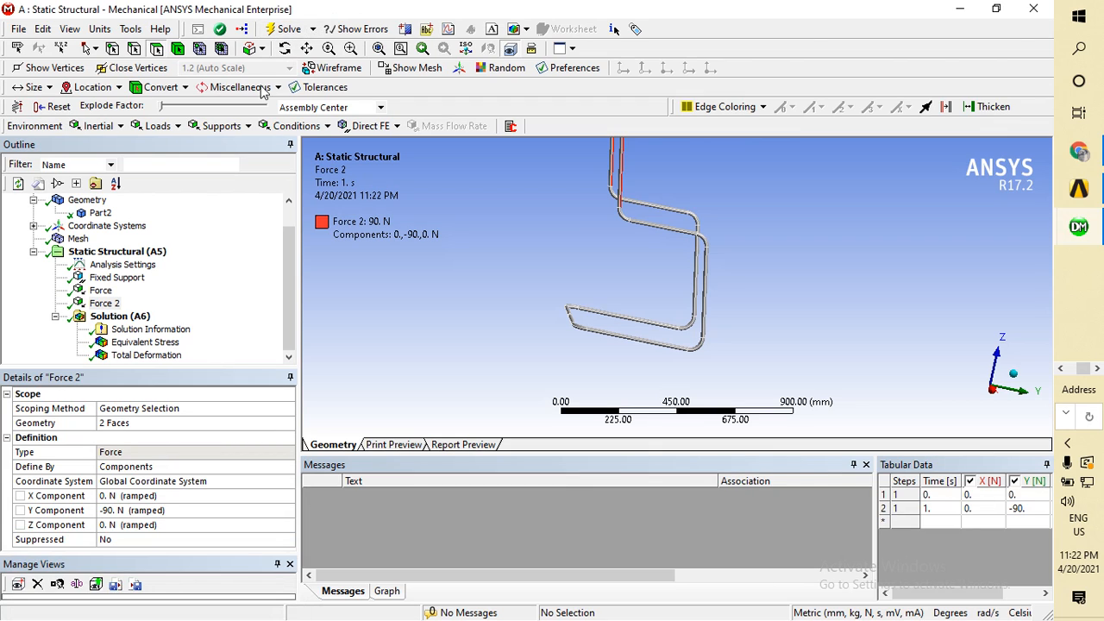
left_click(125, 342)
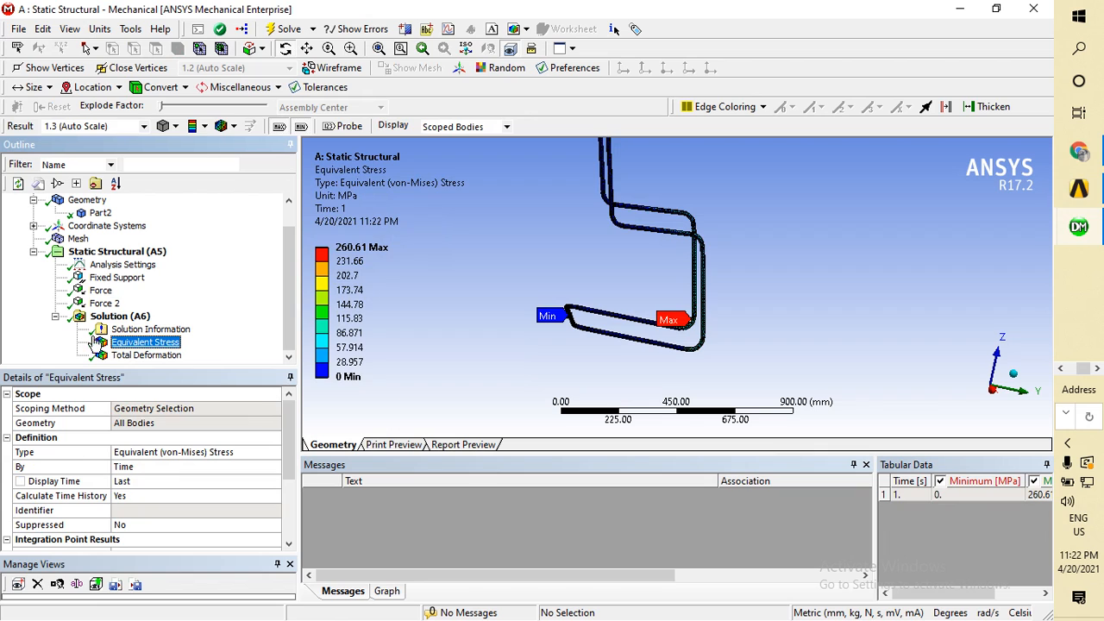
Step: Set the Z component of the seat force to -350 N
left_click(101, 290)
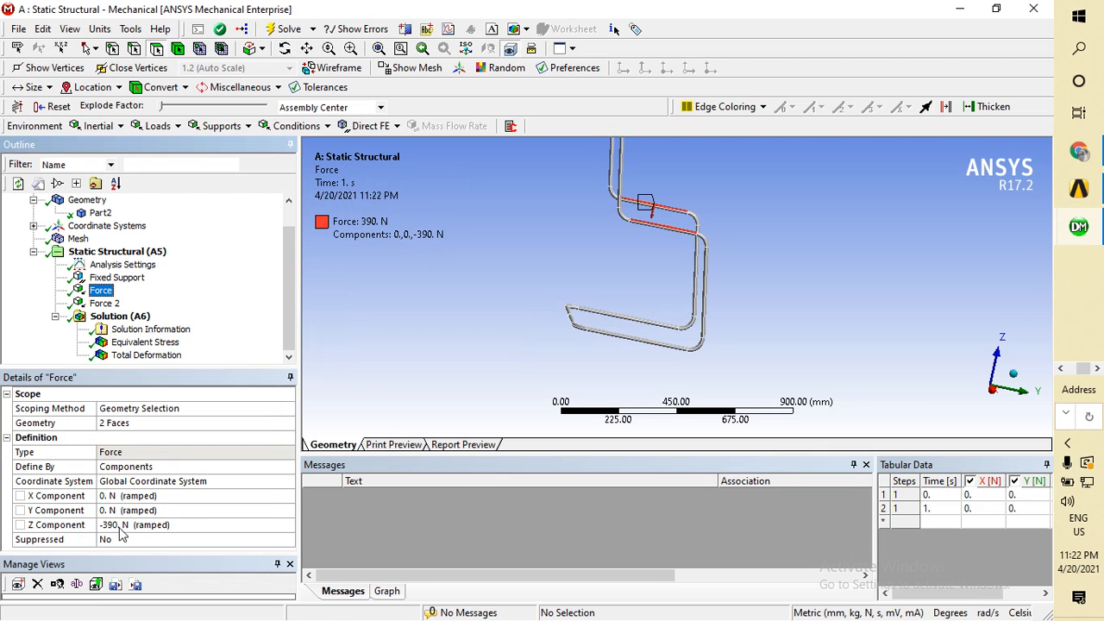
left_click(120, 525)
key("BackSpace")
key("BackSpace")
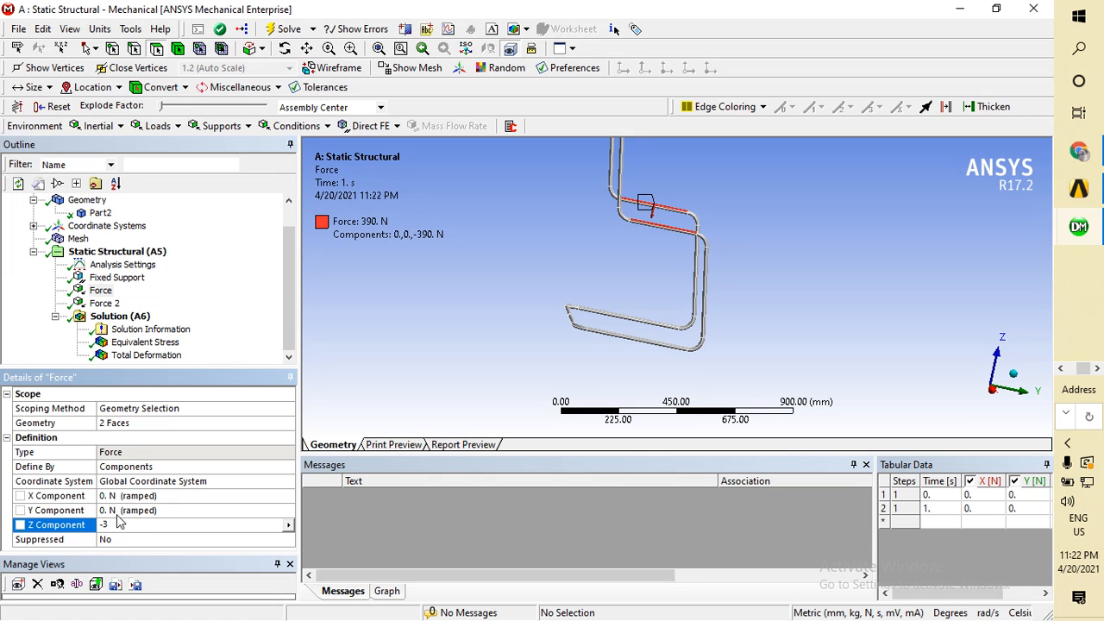
type("50")
Step: Solve the analysis with the -350 N seat force and review the equivalent stress result and its details
left_click(283, 29)
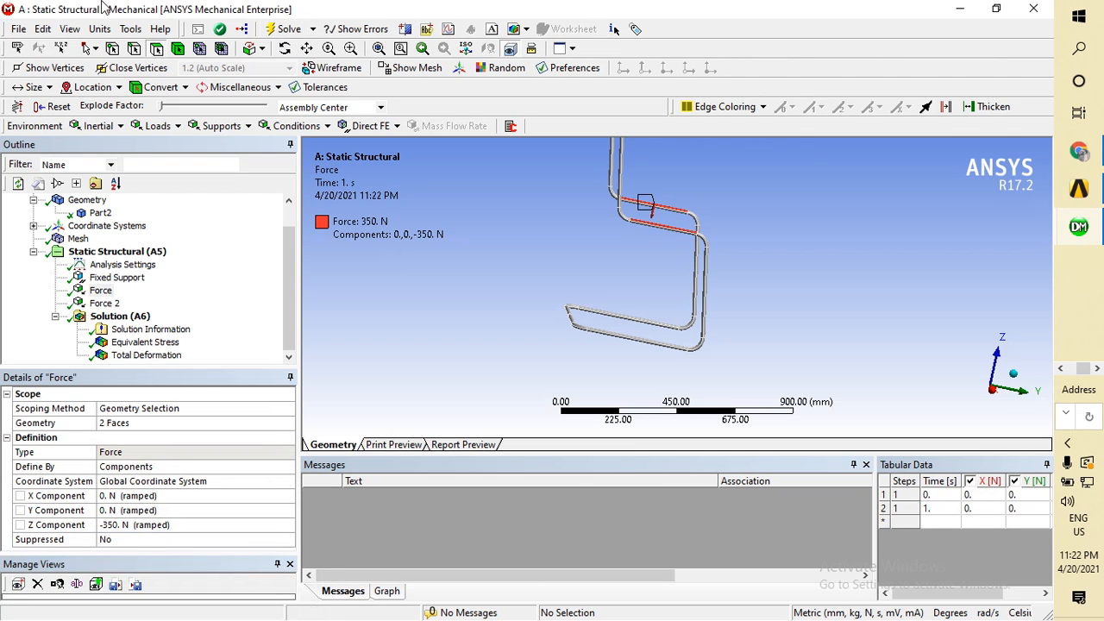
left_click(142, 342)
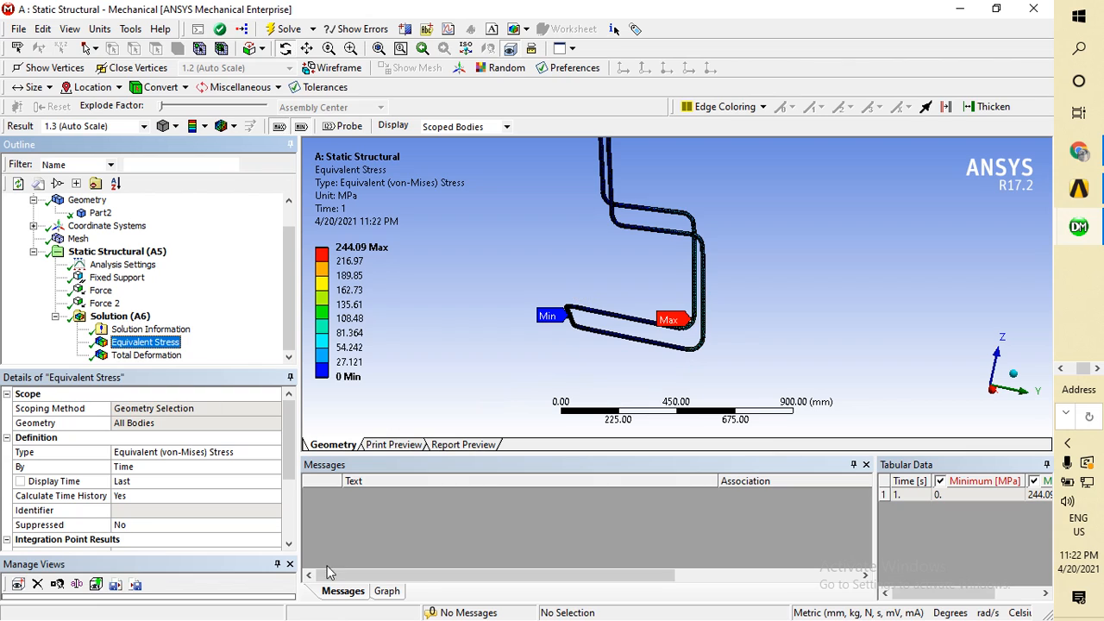
scroll(146, 431, "down", 3)
scroll(146, 428, "up", 3)
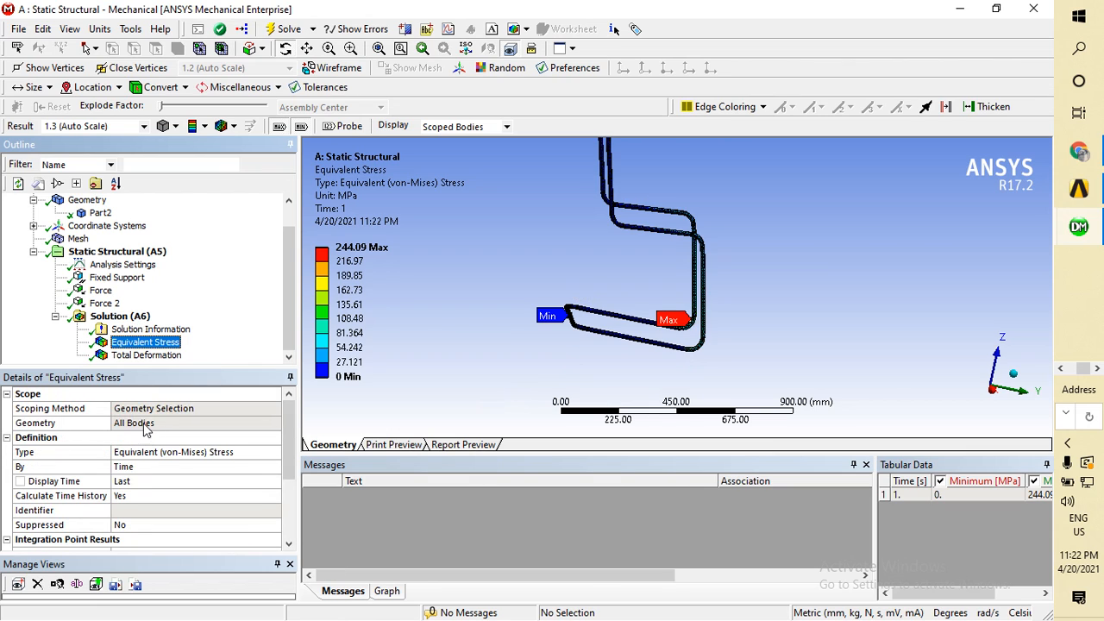
Step: Check the component values of the seat force and the backrest force
left_click(101, 290)
left_click(105, 305)
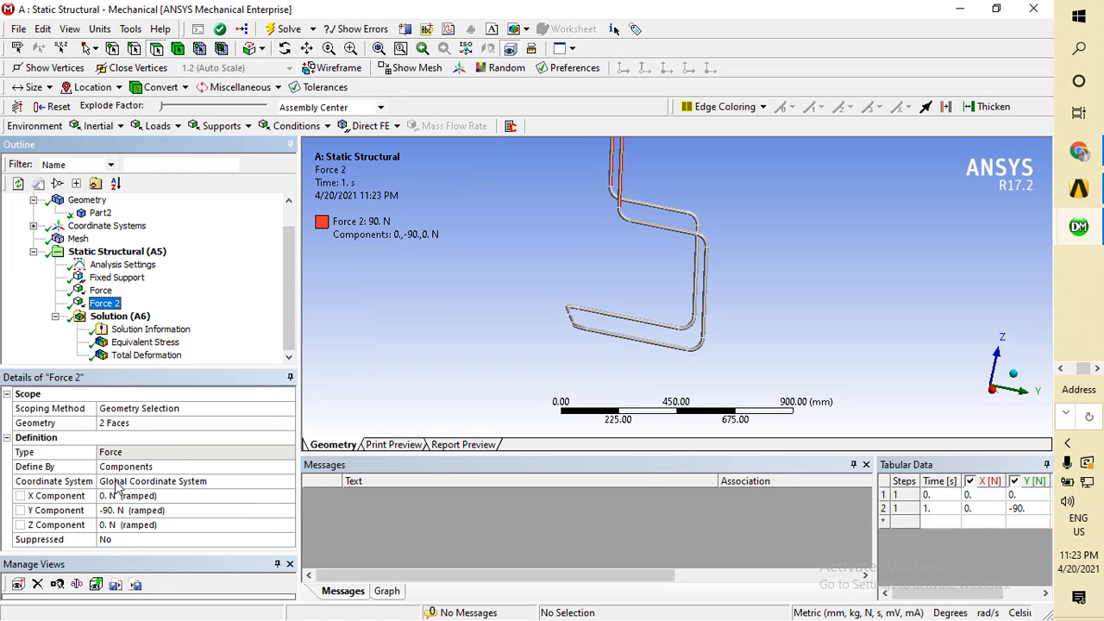
left_click(100, 292)
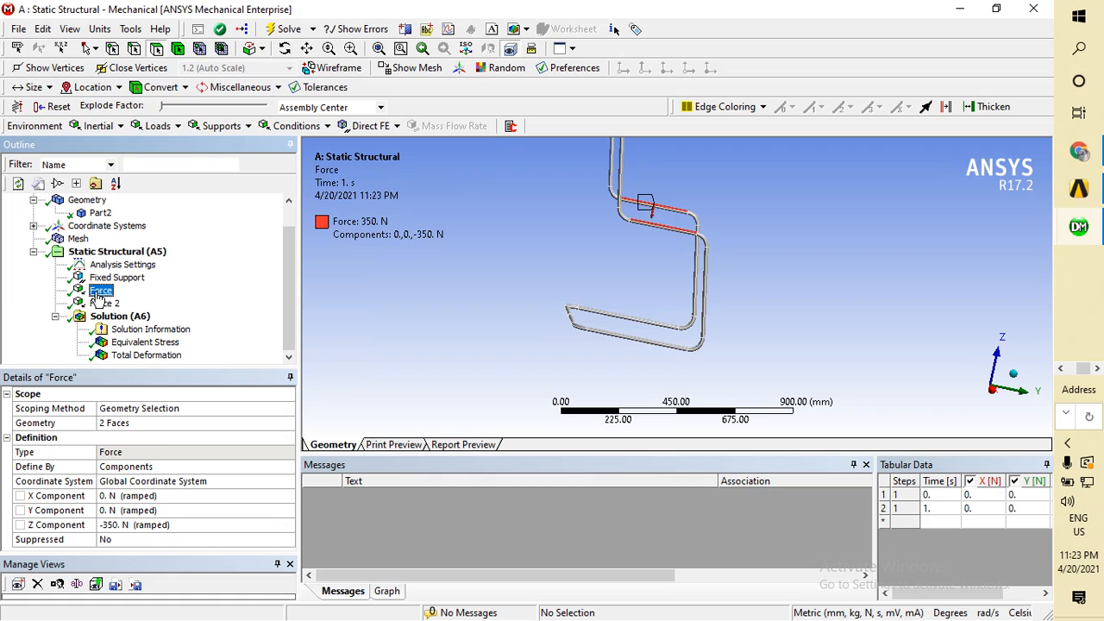